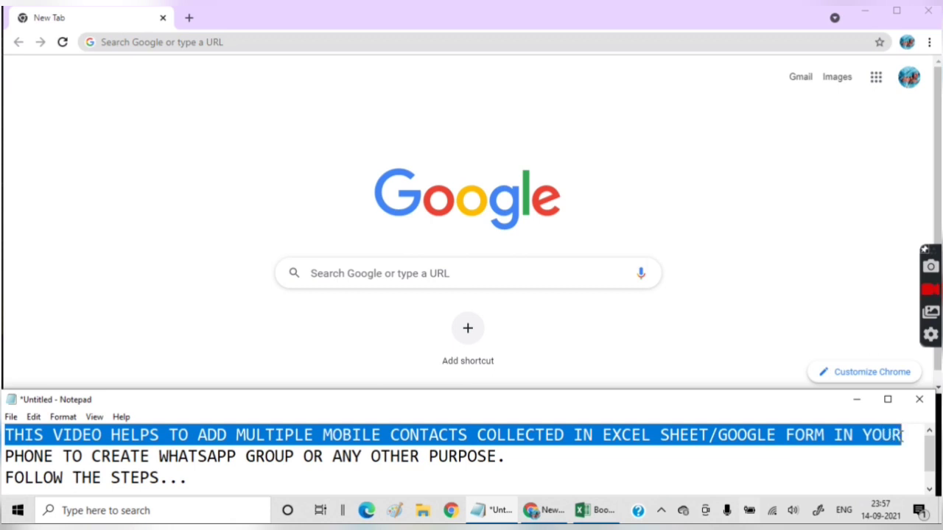
pyautogui.click(7, 456)
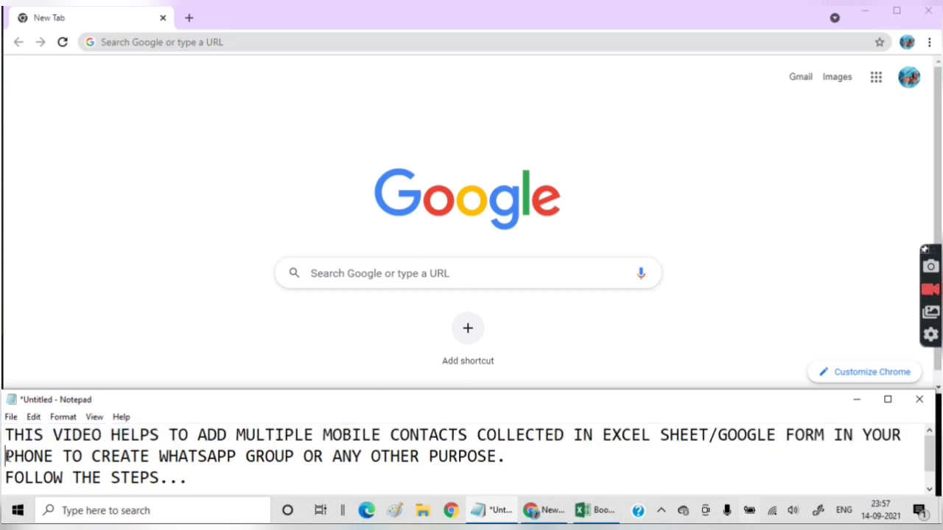
pyautogui.moveTo(6, 457); pyautogui.dragTo(507, 458)
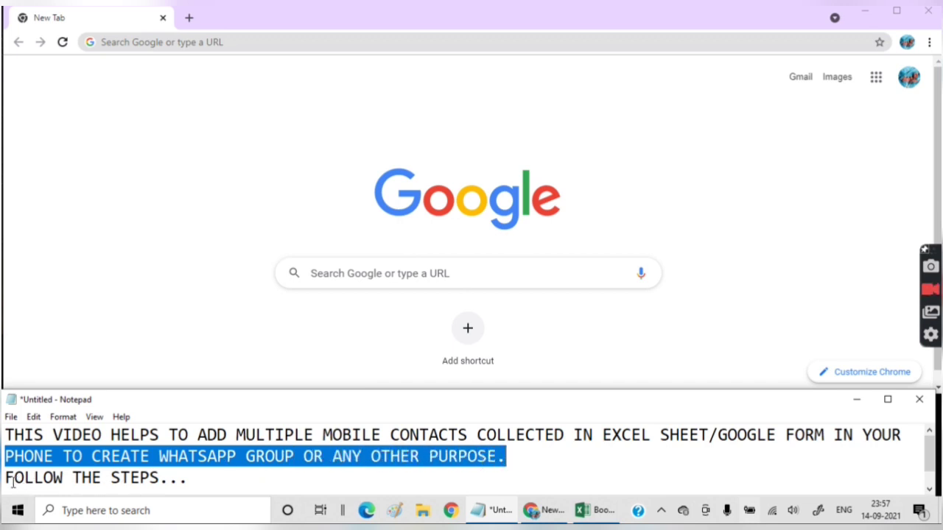
pyautogui.moveTo(6, 478); pyautogui.dragTo(188, 477)
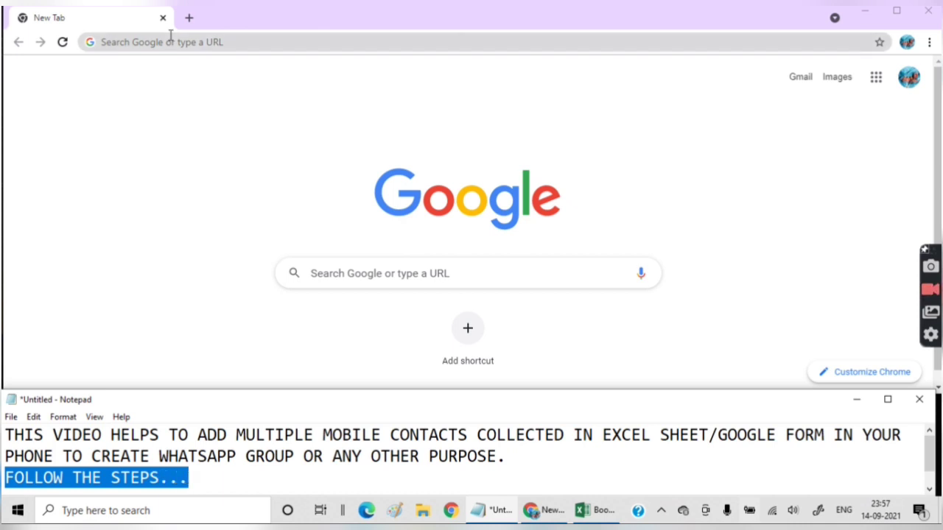
# Step: Add the line "1) open GMAIL AND LOGIN" below "FOLLOW THE STEPS..." in the Notepad notes
pyautogui.click(197, 477)
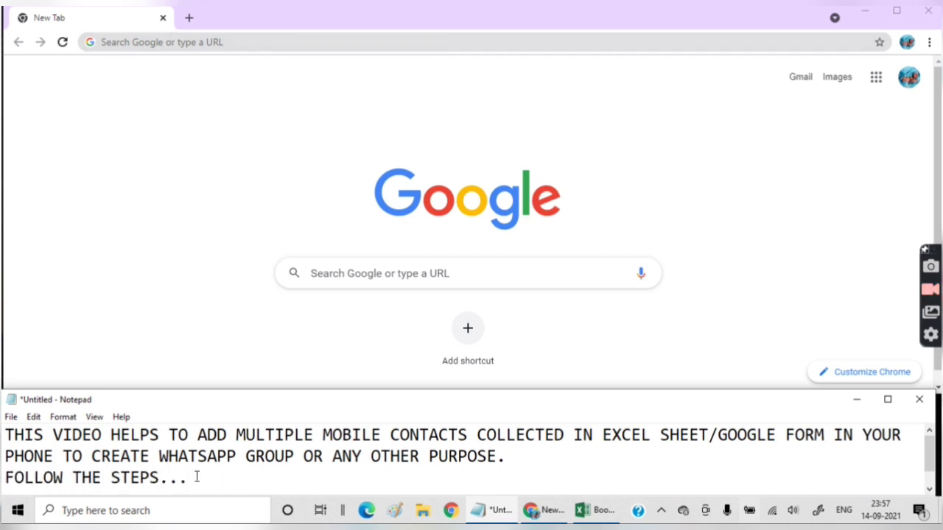
pyautogui.press('Return')
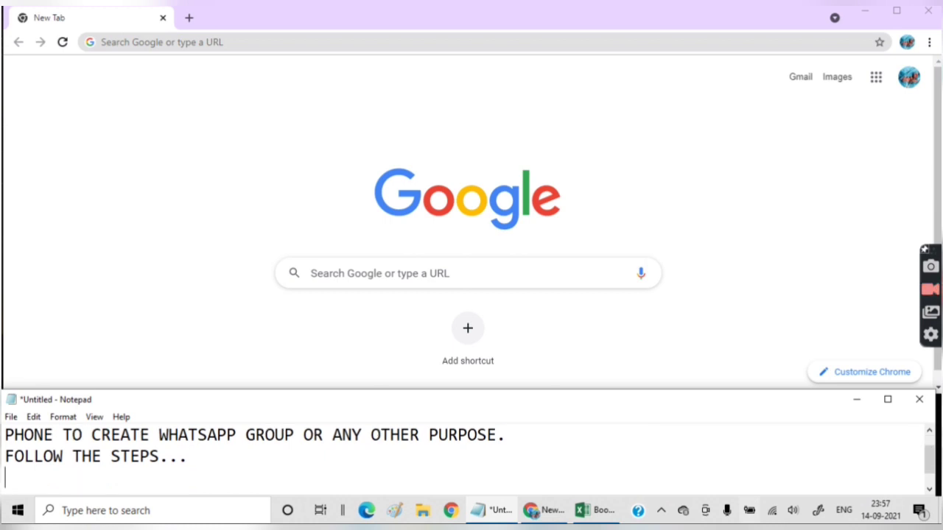
pyautogui.write('1) open ')
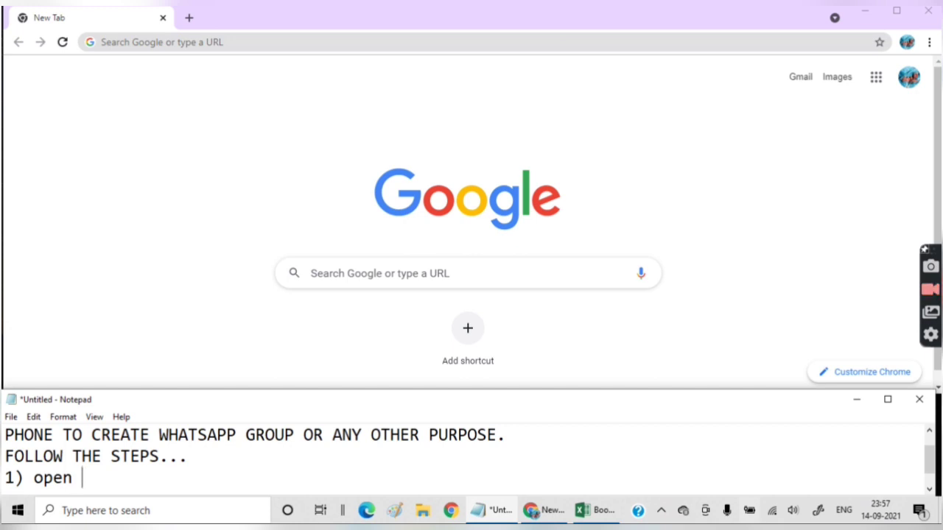
pyautogui.write('GMAIL')
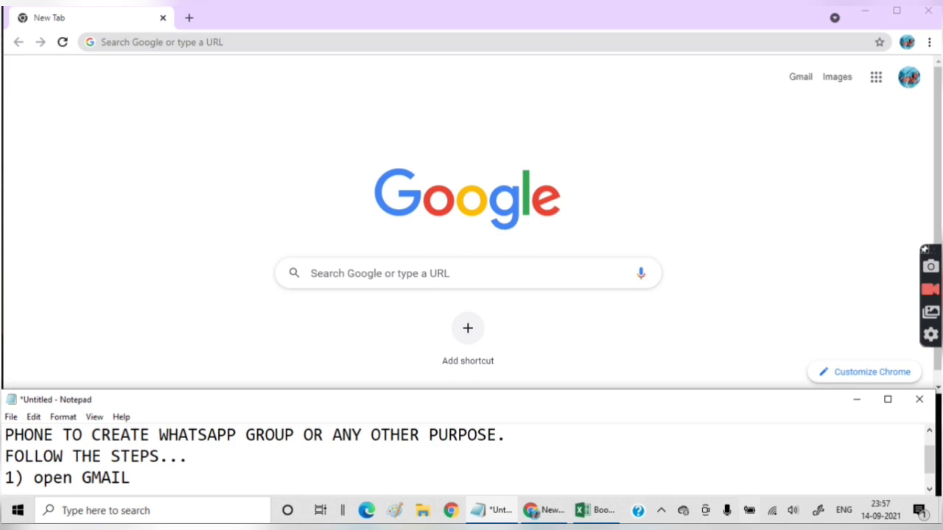
pyautogui.write(' AND ')
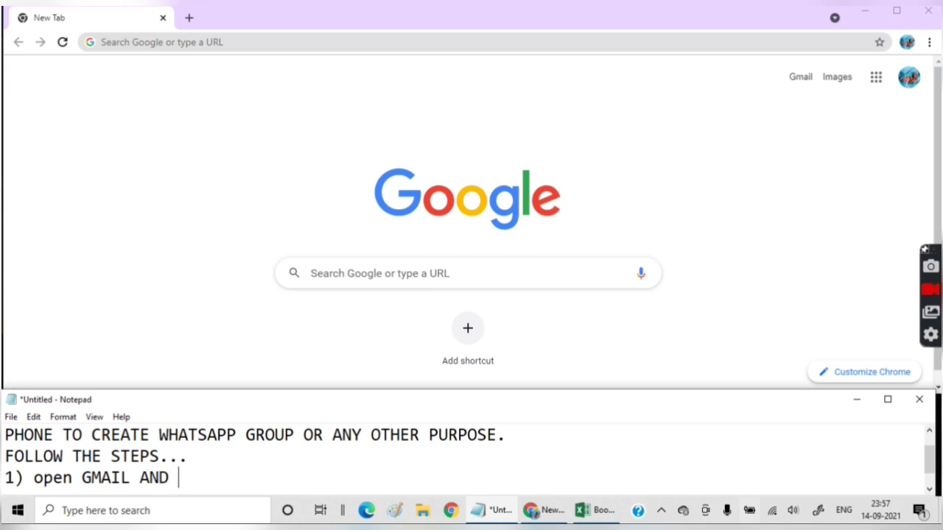
pyautogui.write('LOGIN')
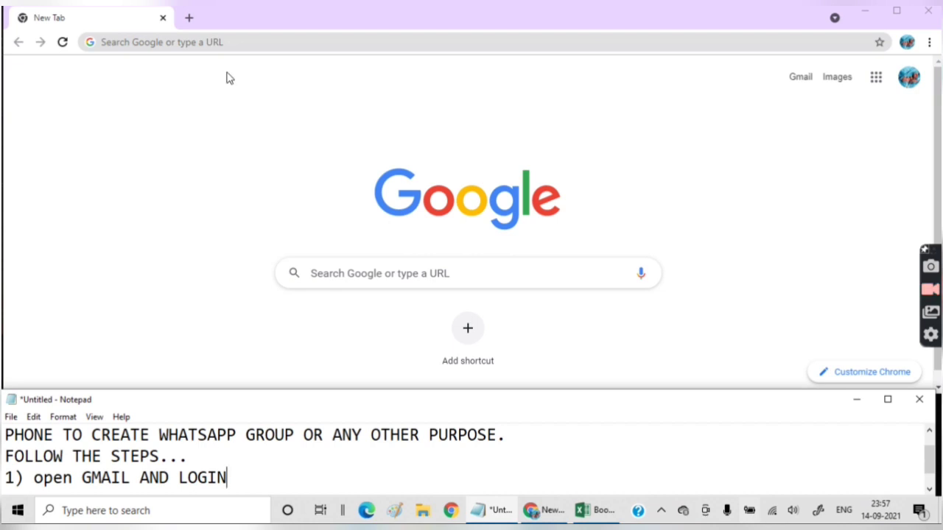
# Step: Switch to Chrome and open the Gmail inbox by going to gmail.com
pyautogui.click(160, 43)
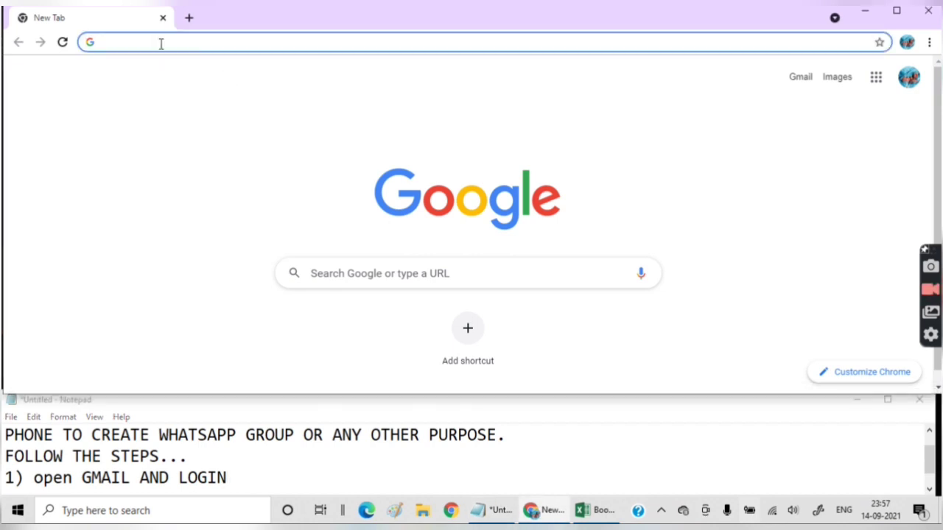
pyautogui.write('GMAI')
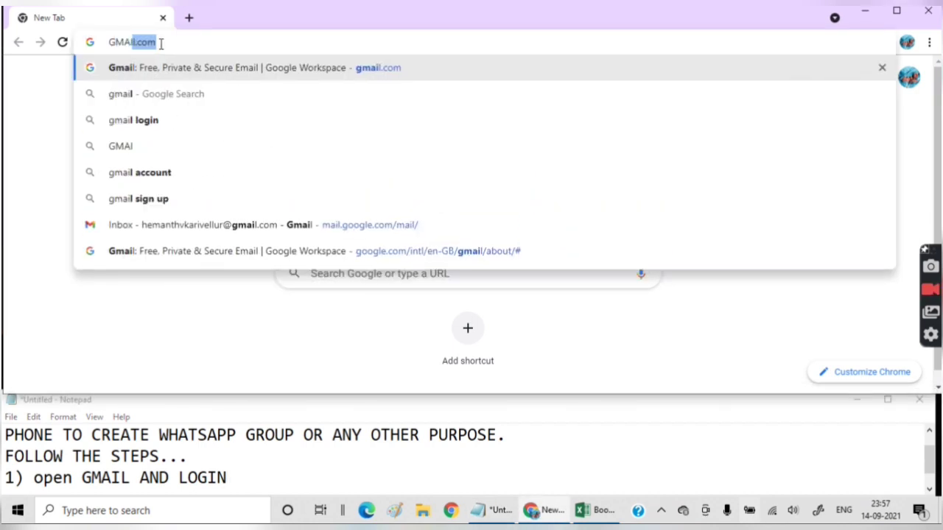
pyautogui.press('Return')
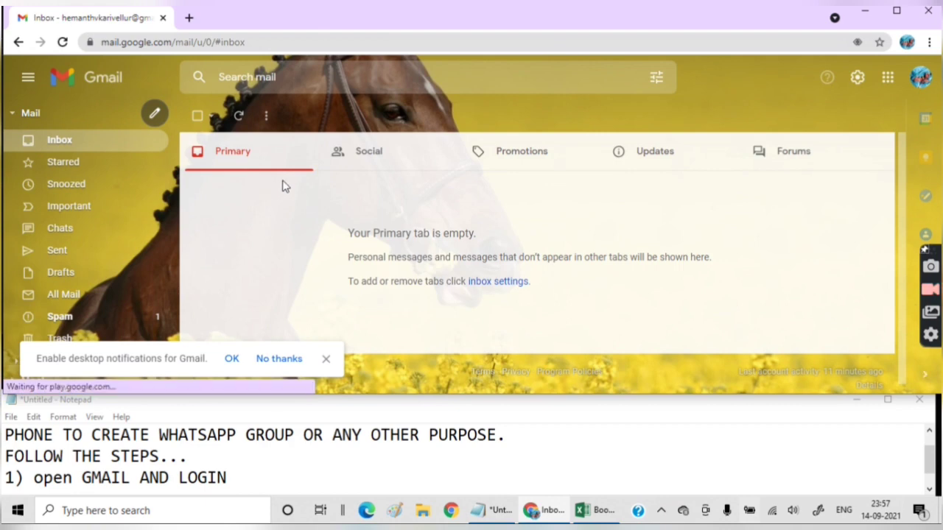
# Step: Return to Notepad and add the line "2) GOTO GOOGLE CONTACTS" below the first step
pyautogui.click(260, 474)
pyautogui.press('Return')
pyautogui.write('2) ')
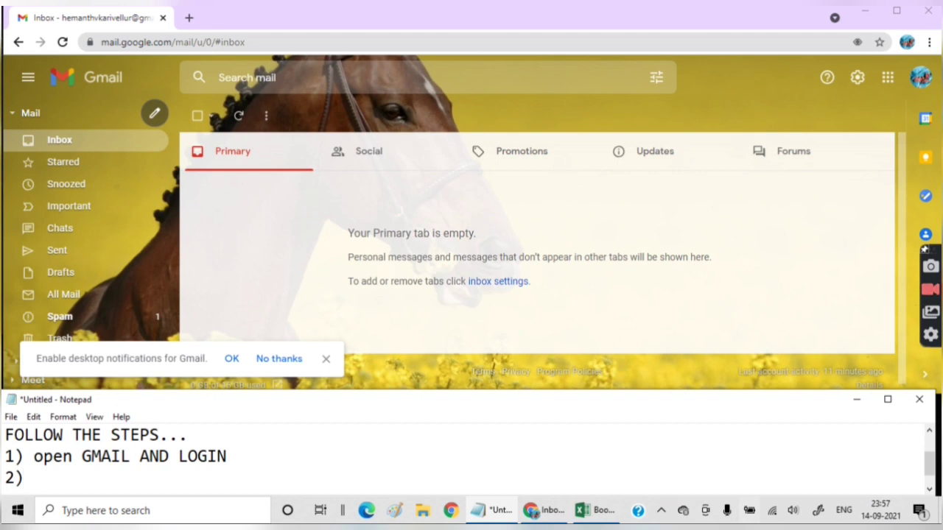
pyautogui.write('GO')
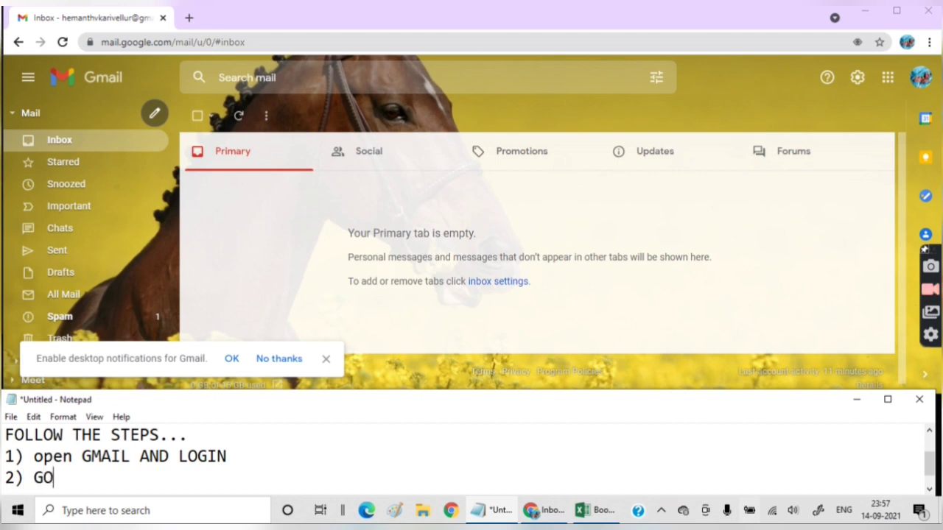
pyautogui.write('TO GOOGLE ')
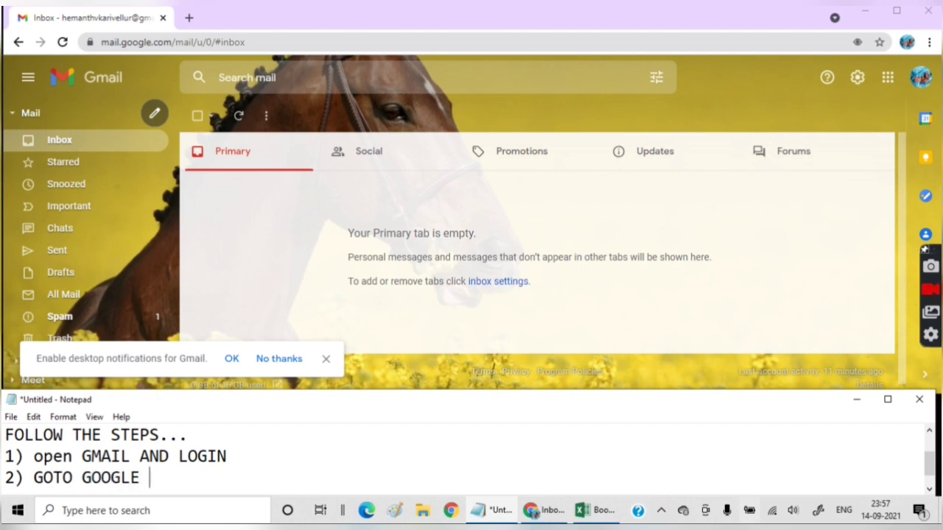
pyautogui.write('CONTAC')
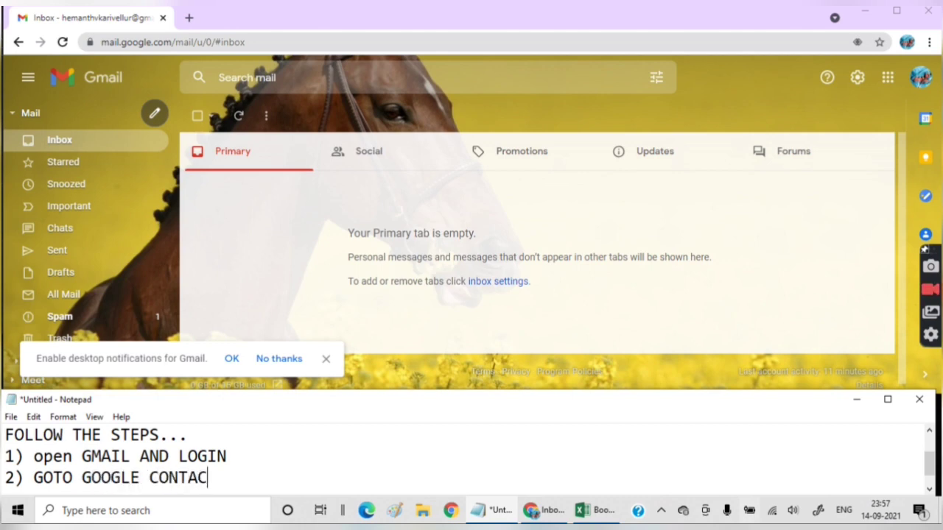
pyautogui.write('TS')
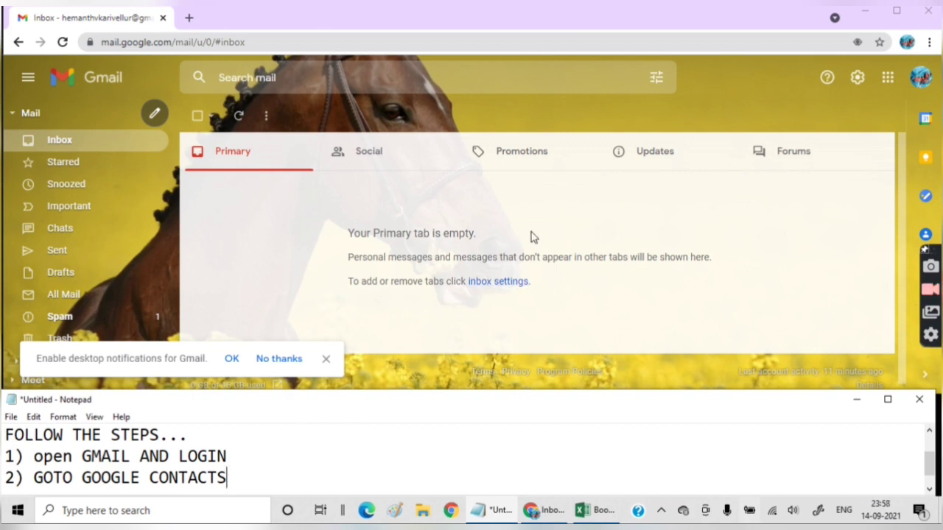
# Step: Switch to Chrome and open Google Contacts from Gmail's list of Google apps
pyautogui.click(888, 82)
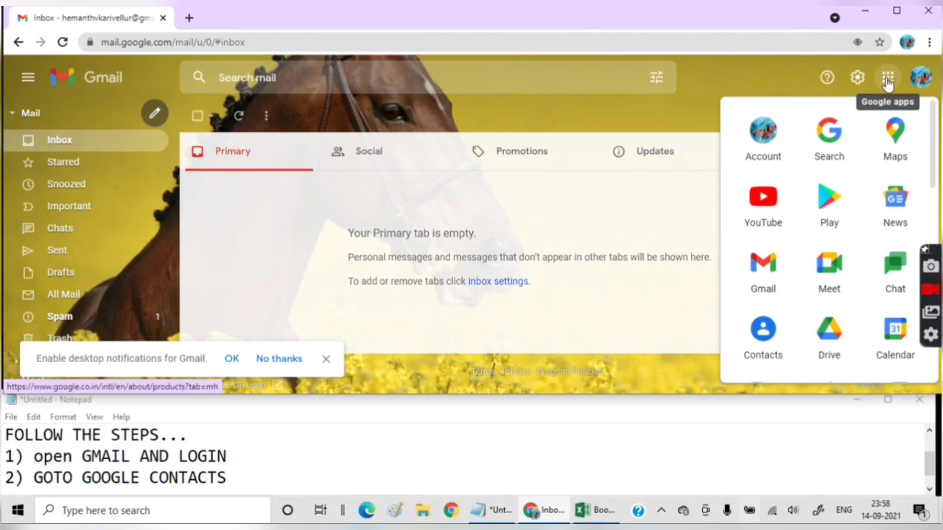
pyautogui.click(888, 79)
pyautogui.click(888, 80)
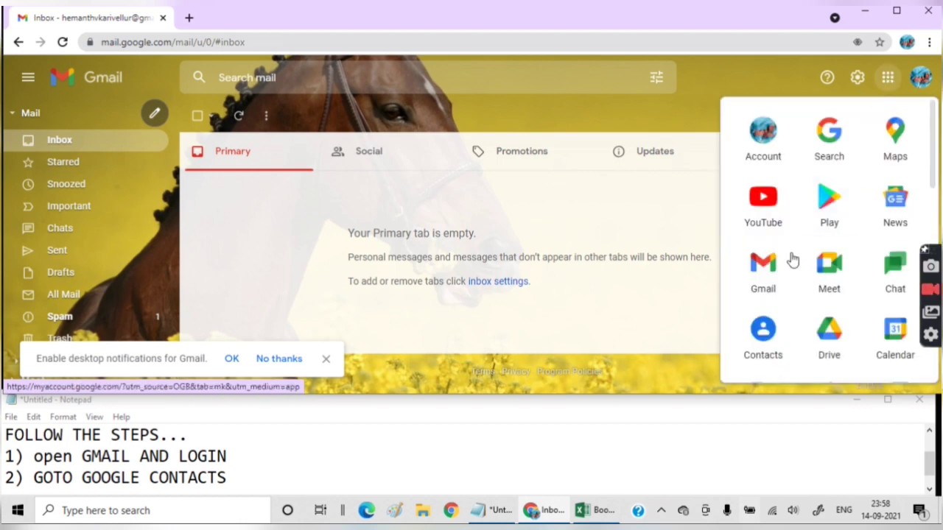
pyautogui.click(764, 336)
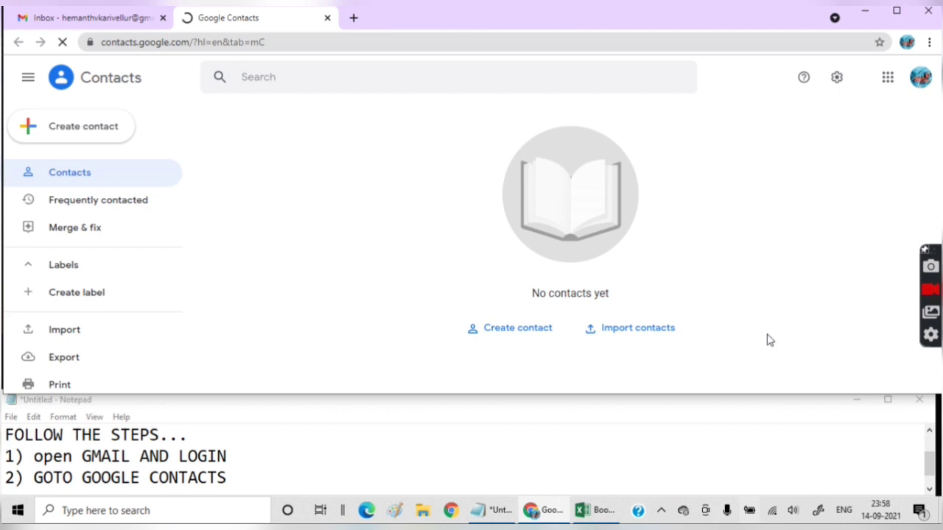
# Step: Return to Notepad and add the line "3) IF THERE IS NO CONTACT HERE, CREATE ONE FOR MAKING TEMPLATE"
pyautogui.click(250, 478)
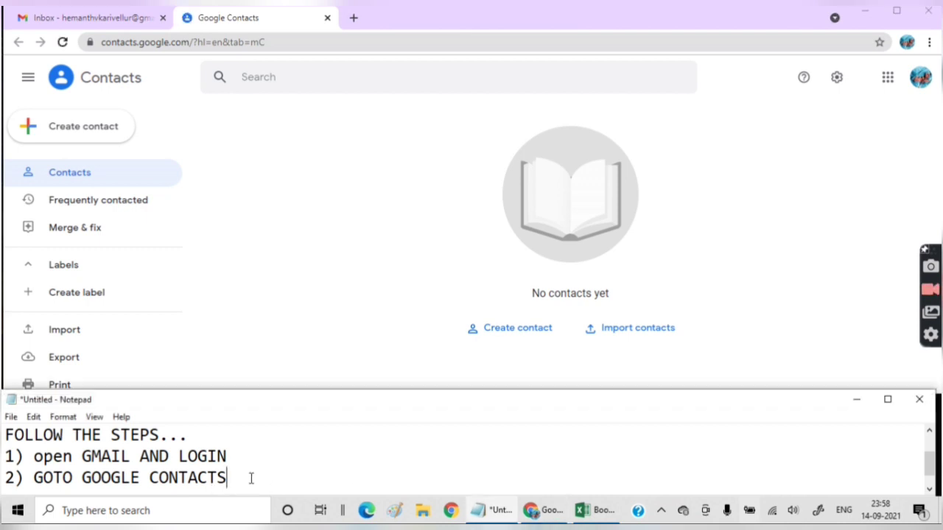
pyautogui.press('Return')
pyautogui.write('3')
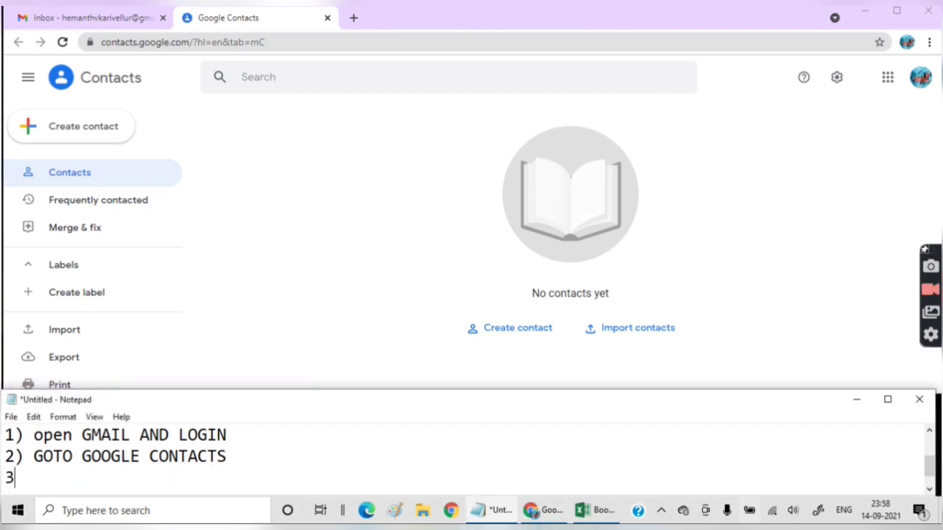
pyautogui.write(') IF')
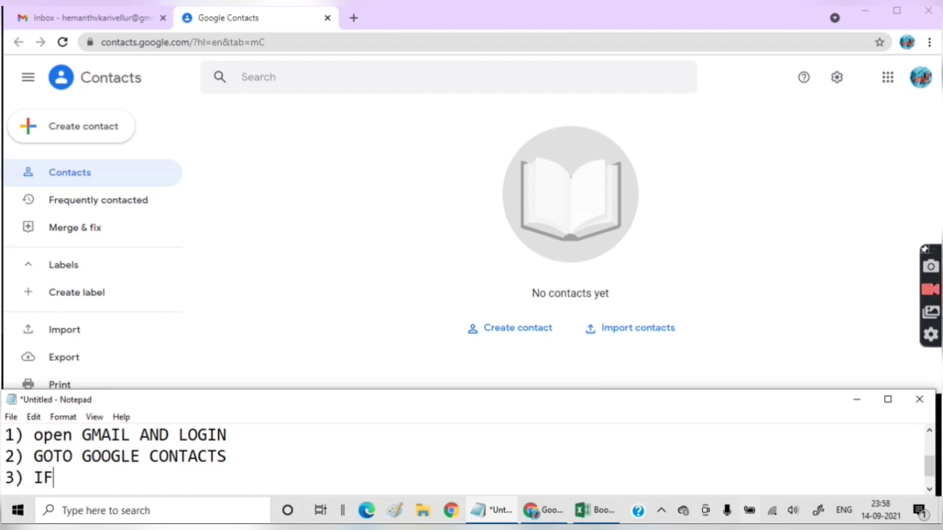
pyautogui.write(' THERE ')
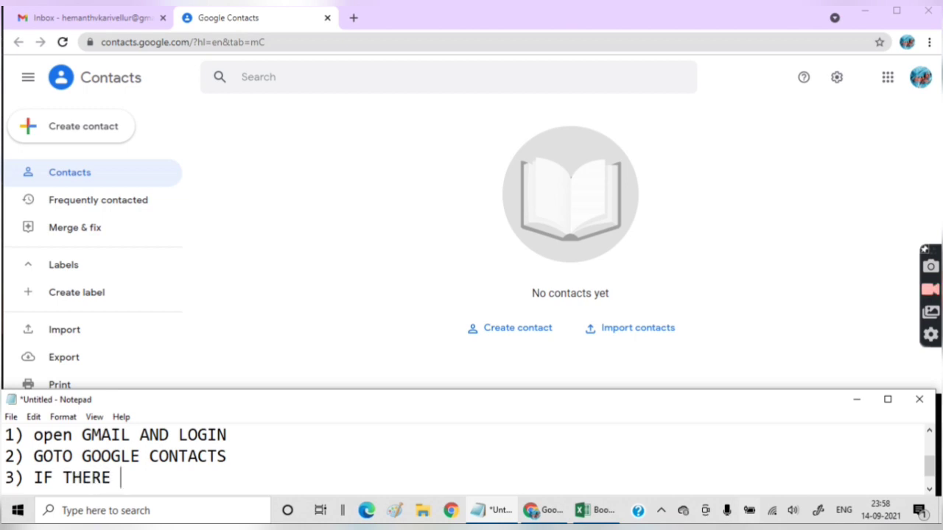
pyautogui.write('IS NO')
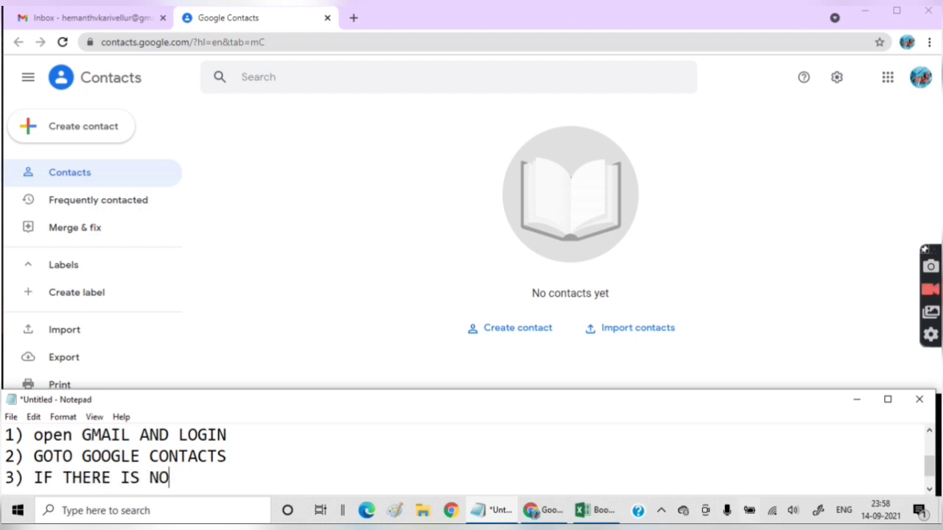
pyautogui.write(' CONTACT')
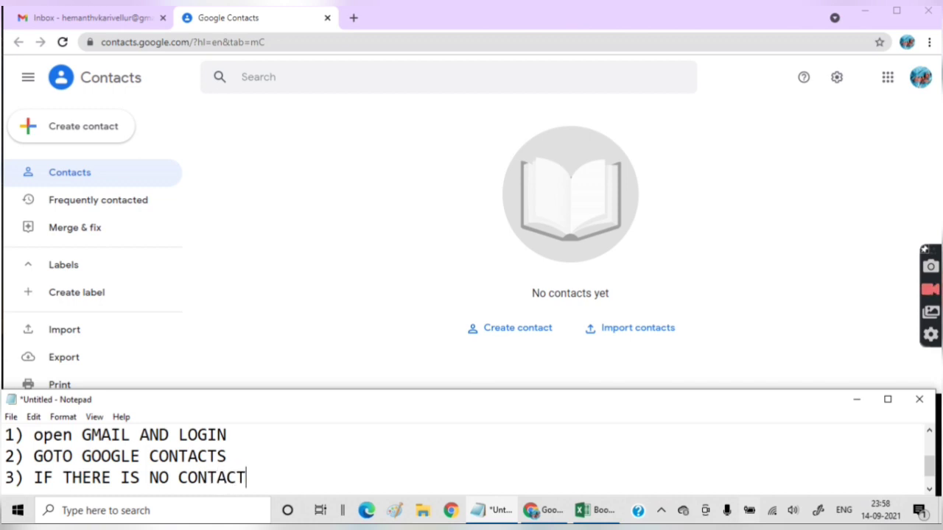
pyautogui.write(' HERE')
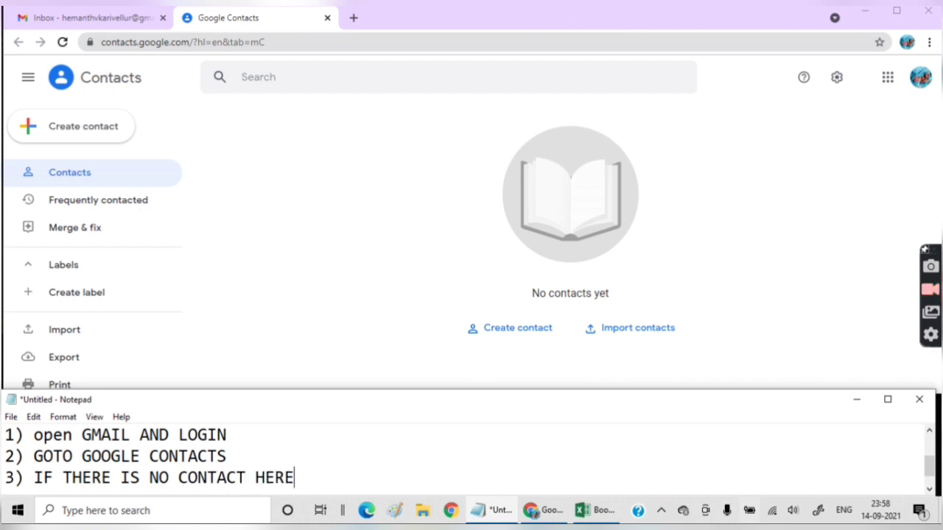
pyautogui.write(', CRE')
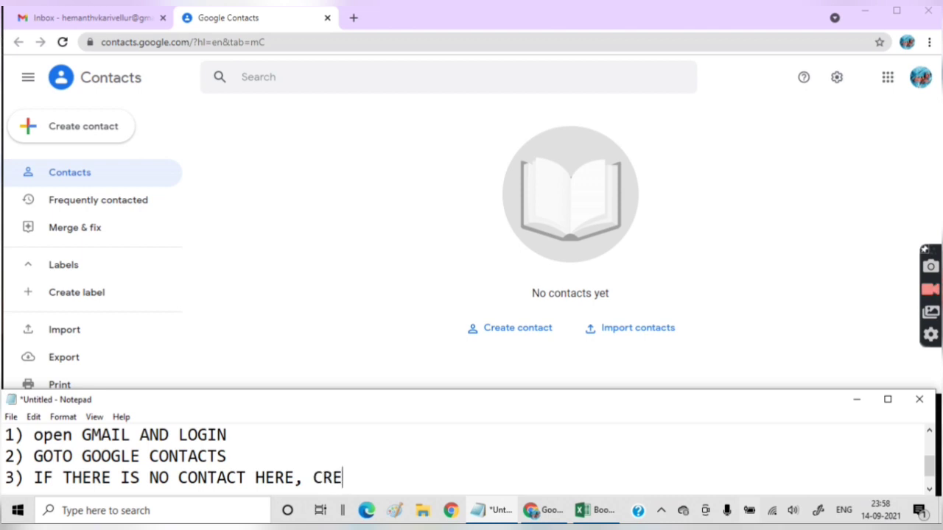
pyautogui.write('ATE ONE')
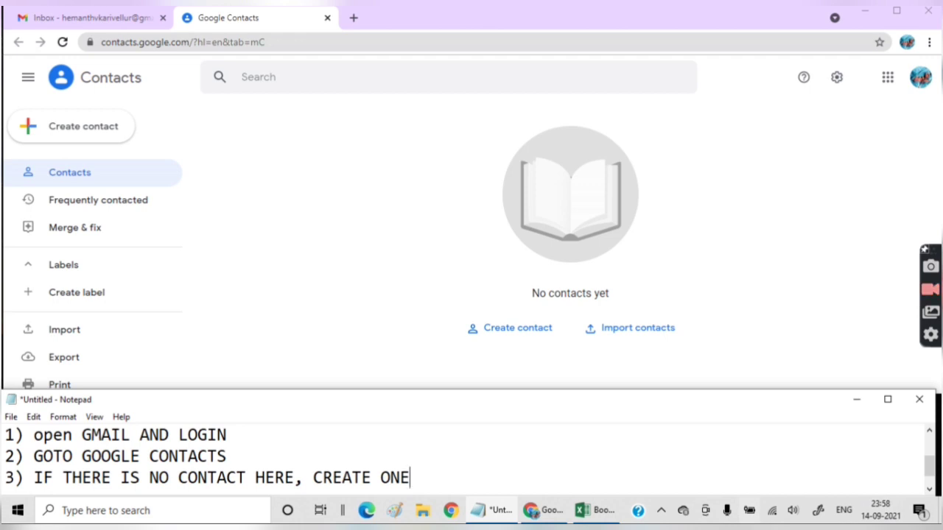
pyautogui.write(' FOR MA')
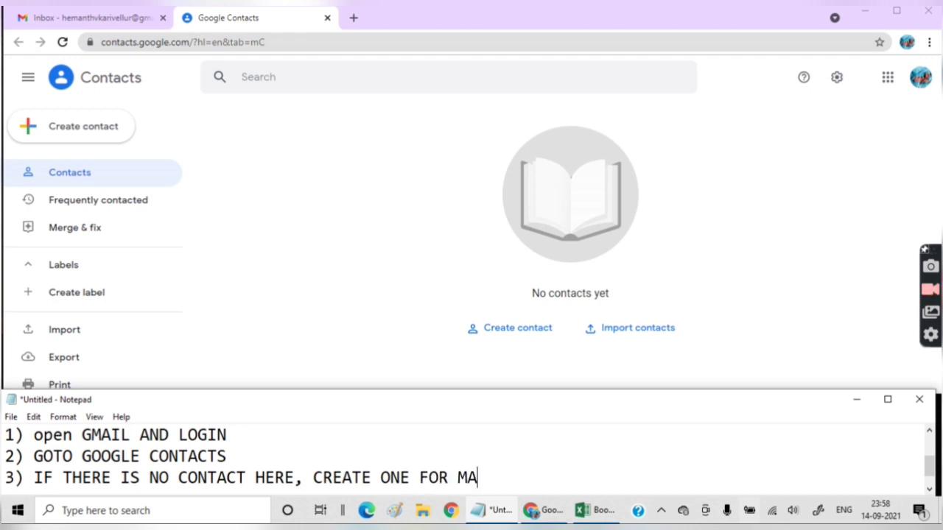
pyautogui.write('KING ')
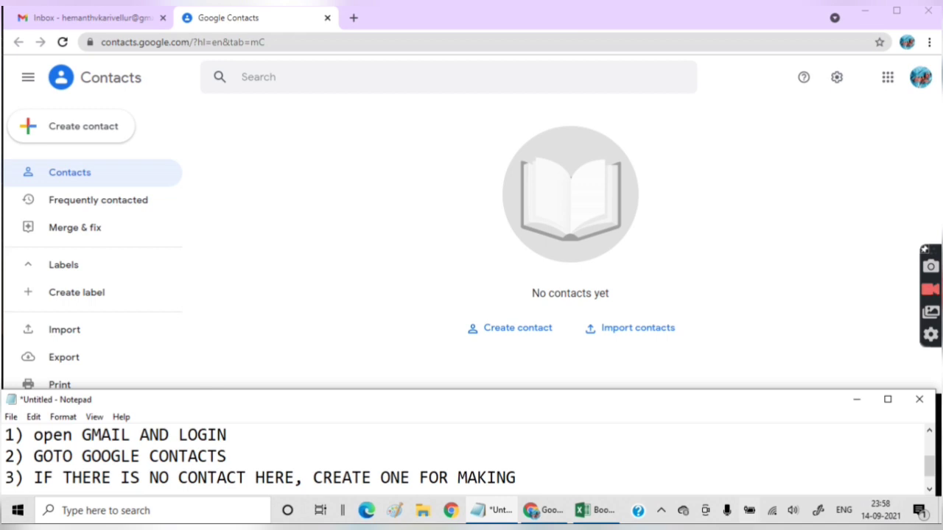
pyautogui.write('TEMPLATE')
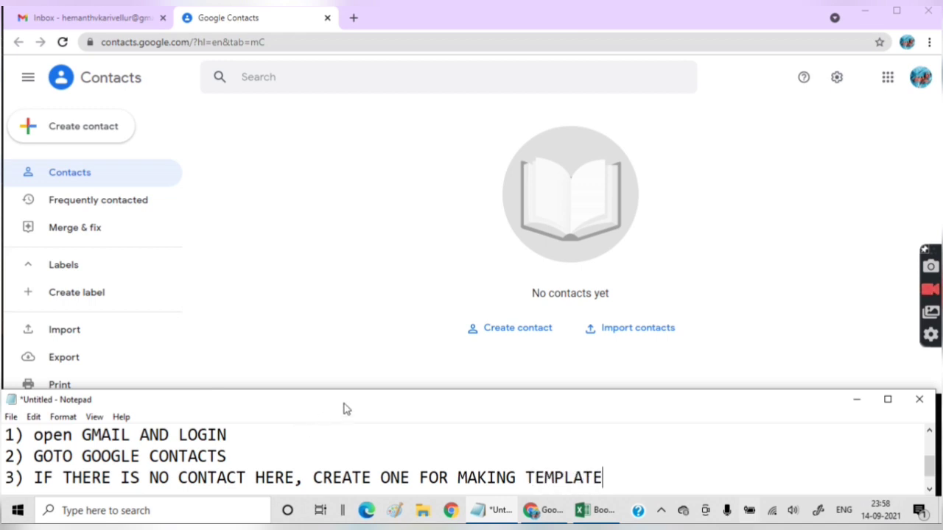
# Step: Switch to Google Contacts and start a new contact with the first name ABCDEFGH and the last name Z
pyautogui.click(501, 337)
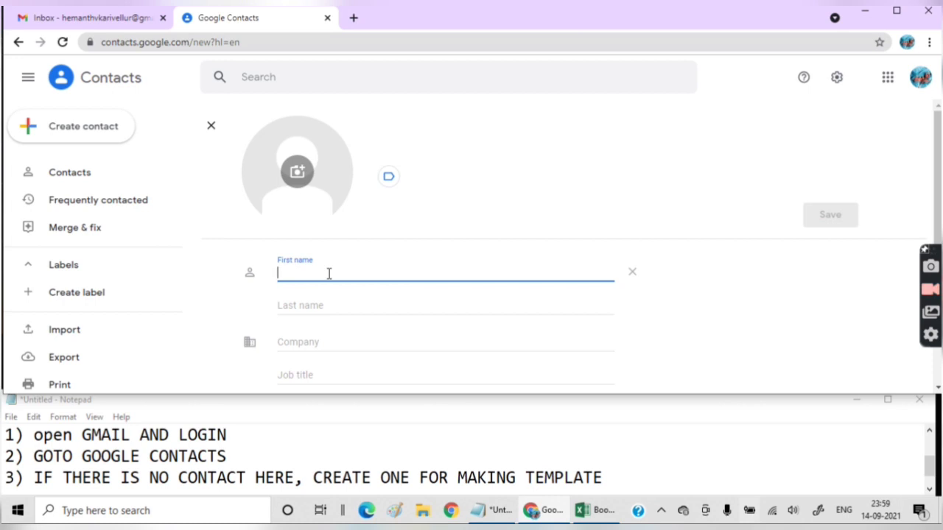
pyautogui.write('ABCDEFGH')
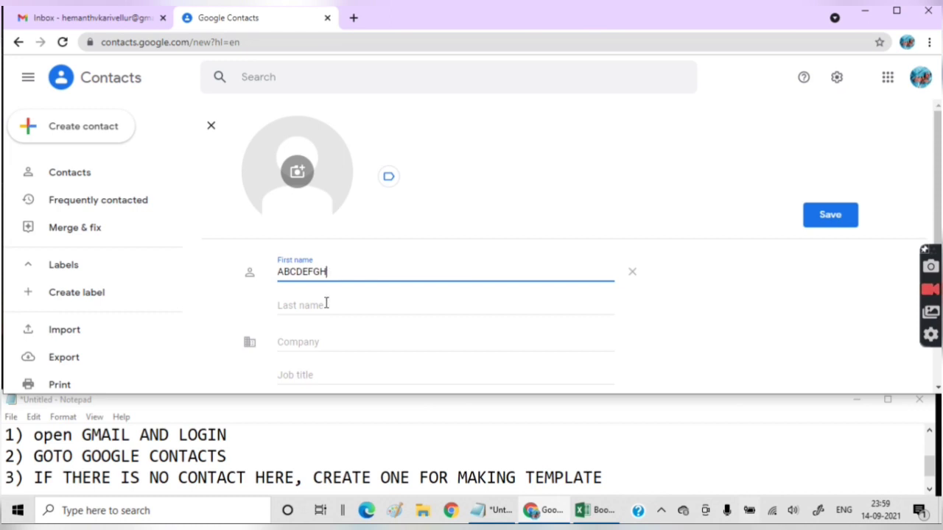
pyautogui.click(324, 306)
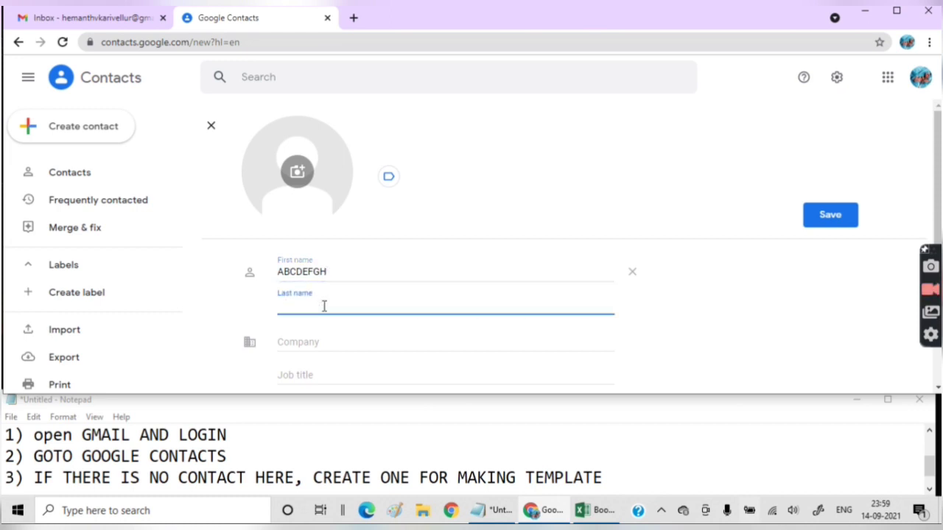
# Step: Enter a placeholder mobile number in the contact's phone field, save the contact and return to the contact list
pyautogui.scroll(-2, 323, 307)
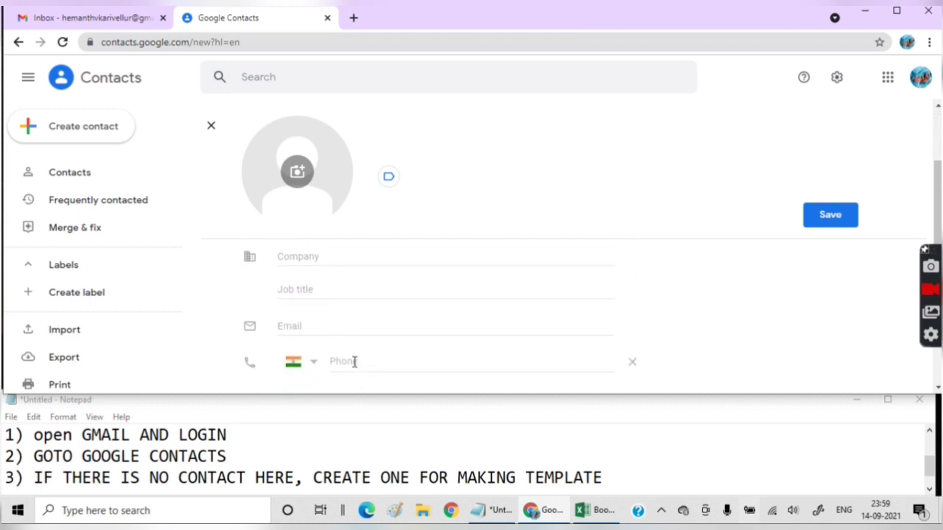
pyautogui.click(354, 362)
pyautogui.scroll(-1, 354, 361)
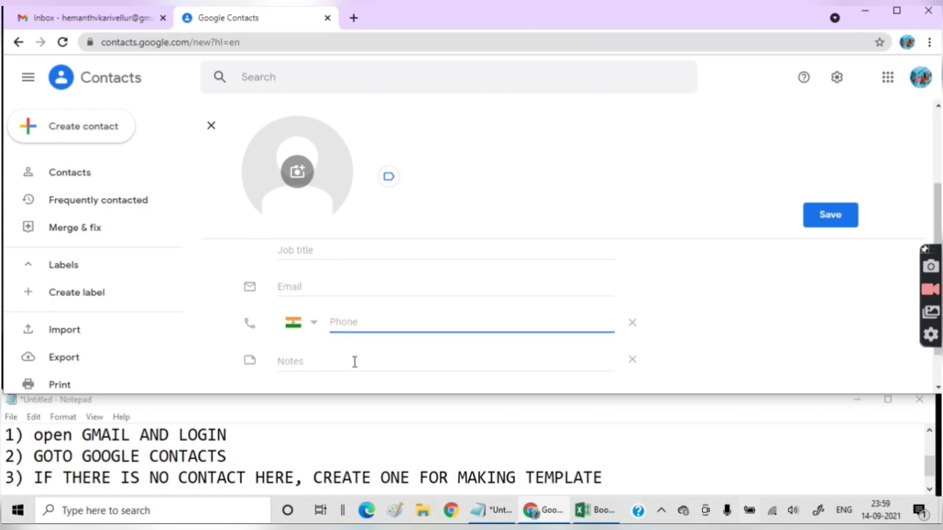
pyautogui.write('9')
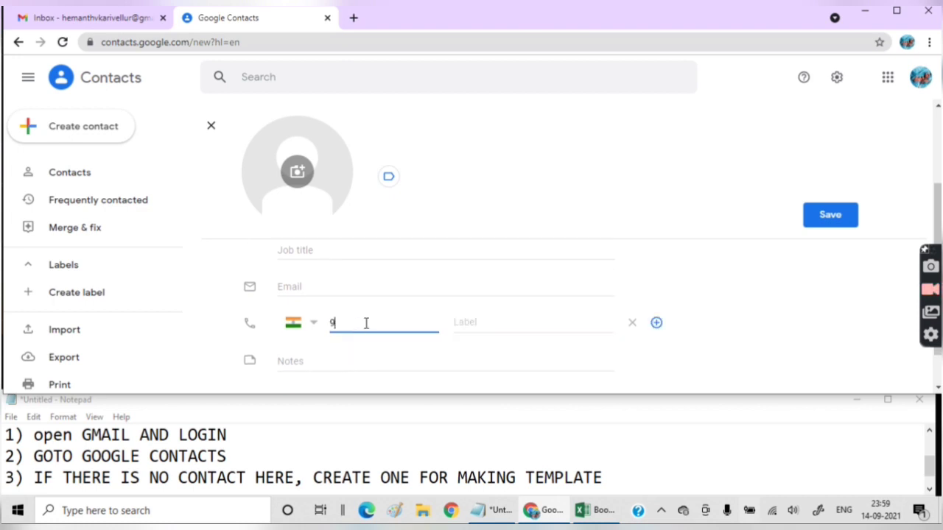
pyautogui.write('8765 43210')
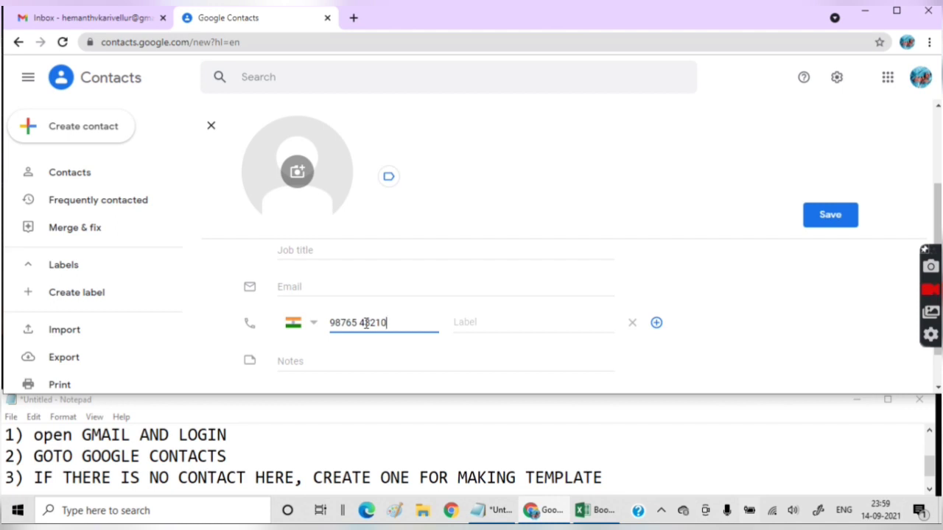
pyautogui.scroll(-1, 450, 359)
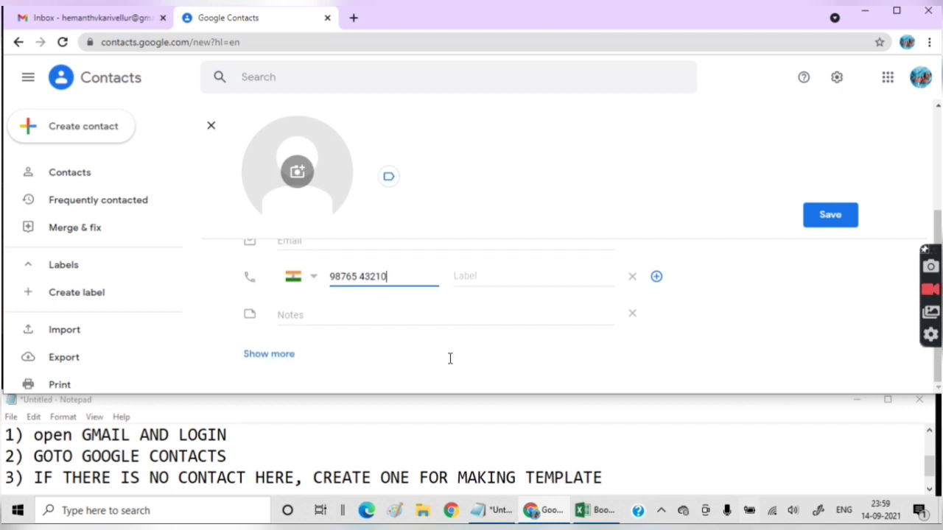
pyautogui.click(820, 222)
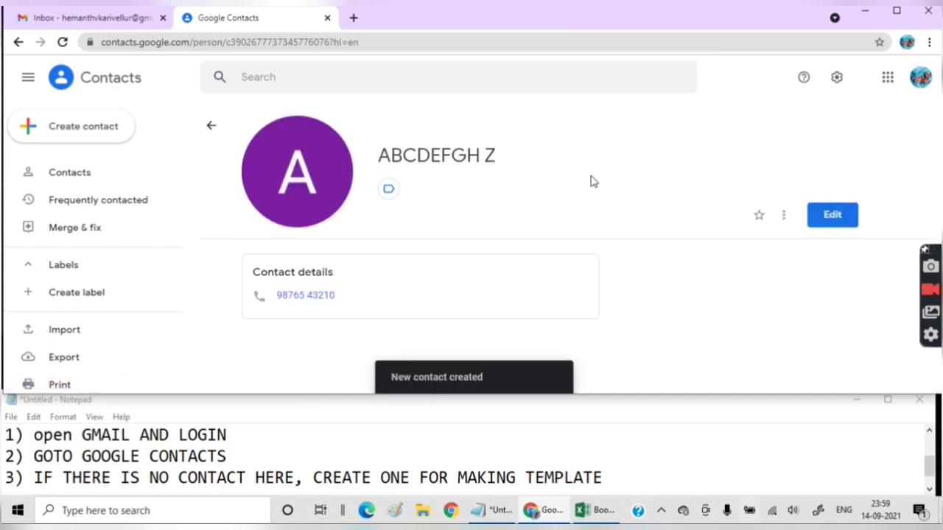
pyautogui.click(212, 127)
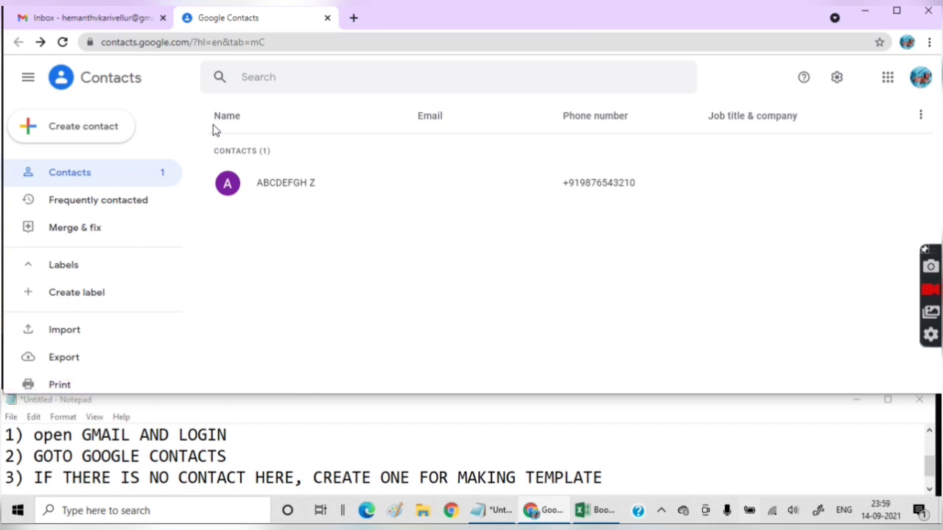
# Step: Return to Notepad and add the line "4) EXPORT THE CONTACTS IN CSV FORMAT" below the third step
pyautogui.click(610, 479)
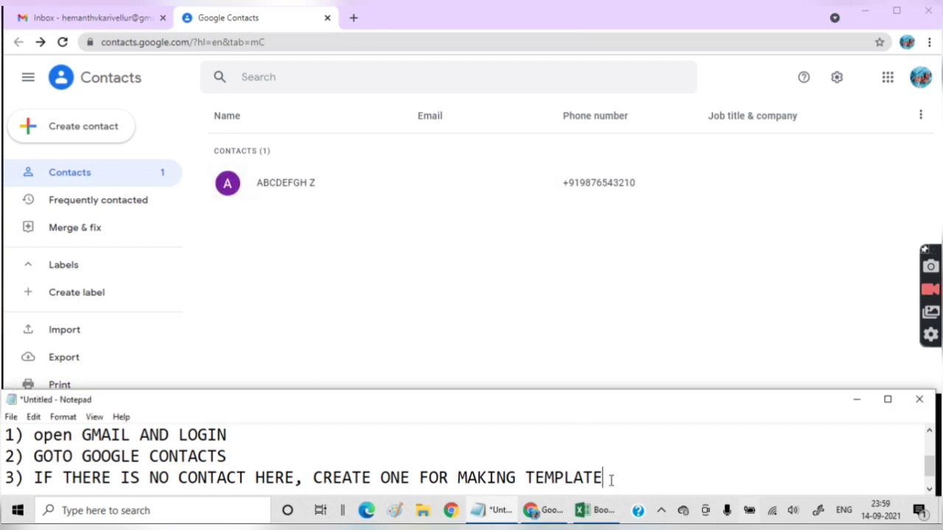
pyautogui.press('Return')
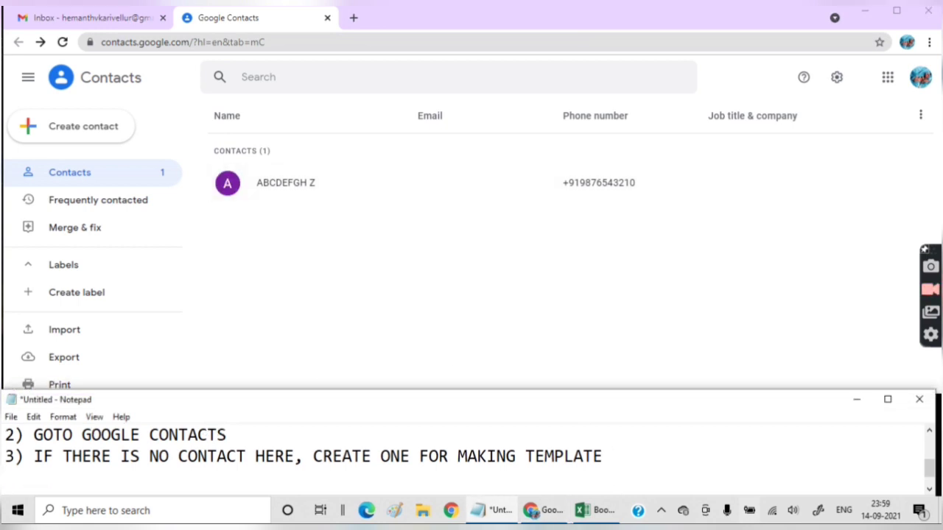
pyautogui.write('4) ')
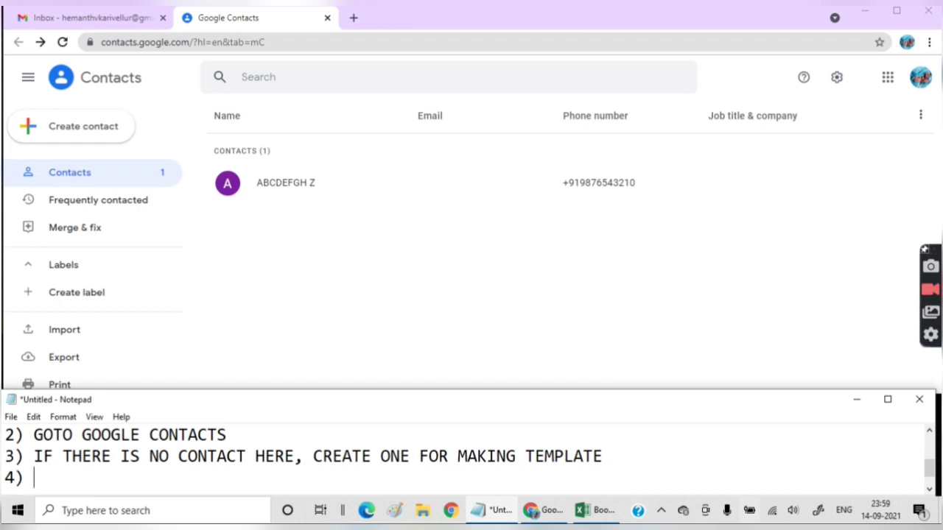
pyautogui.write('EXPORT')
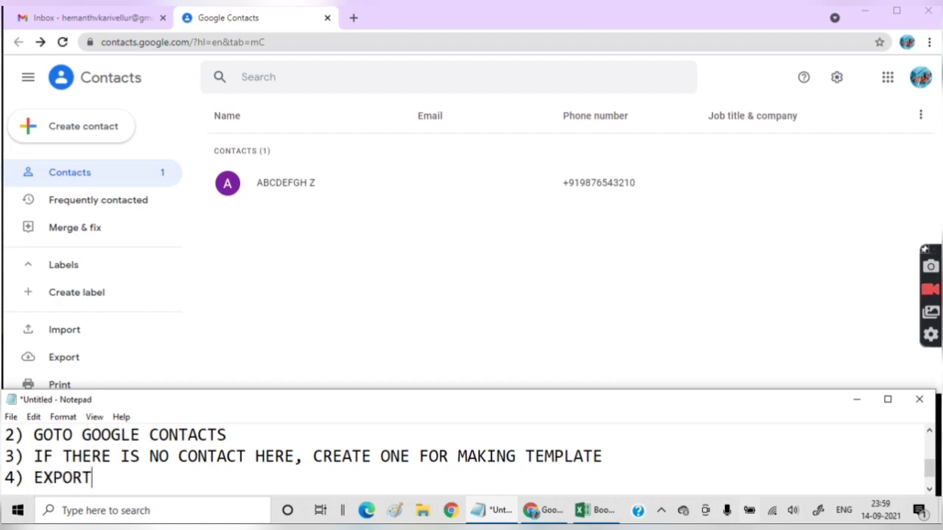
pyautogui.write(' THE ')
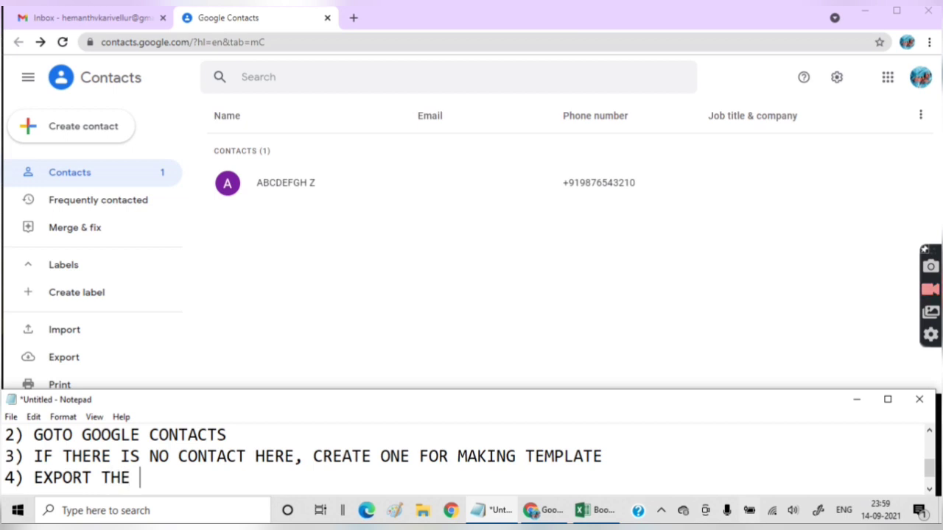
pyautogui.write('CONTA')
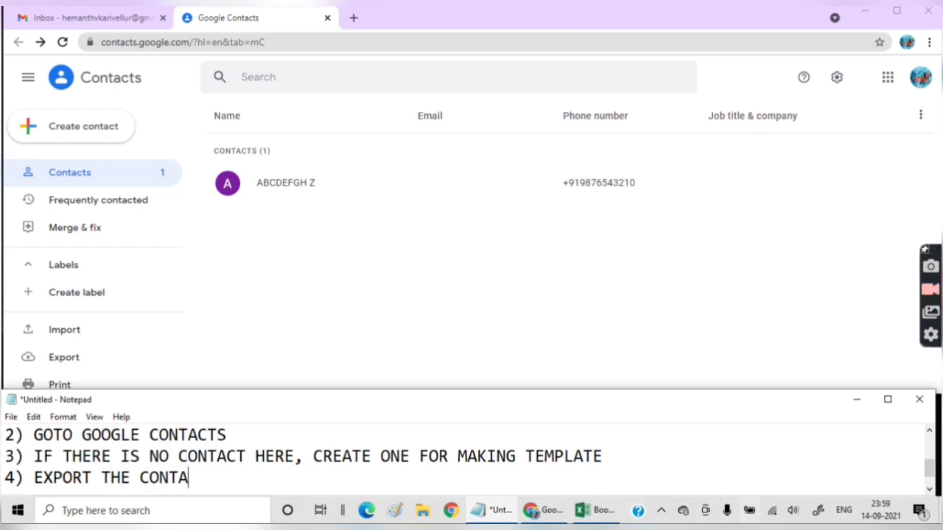
pyautogui.write('CTS ')
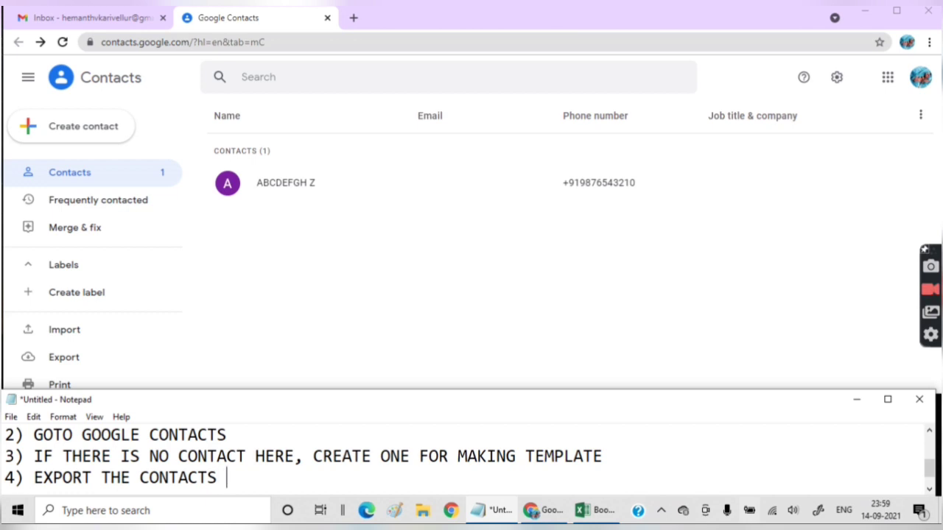
pyautogui.write('IN CS')
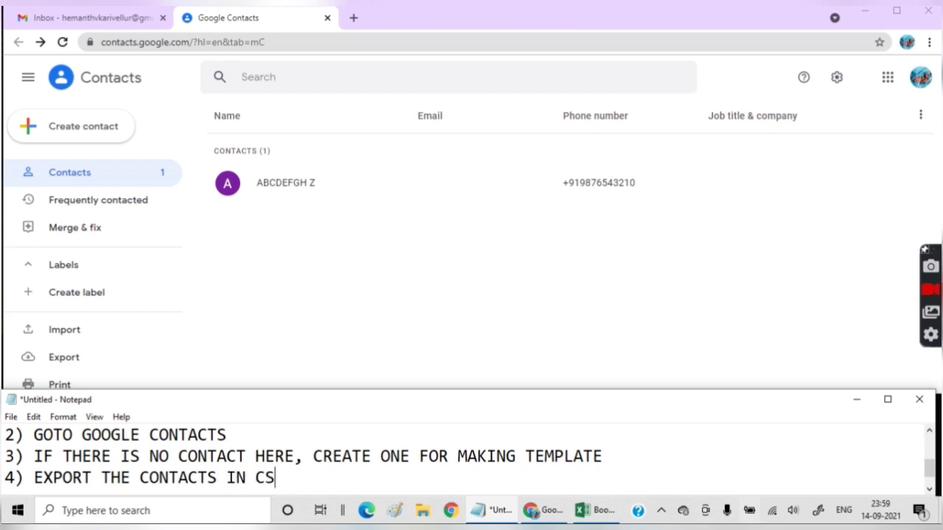
pyautogui.write('V FORMAT')
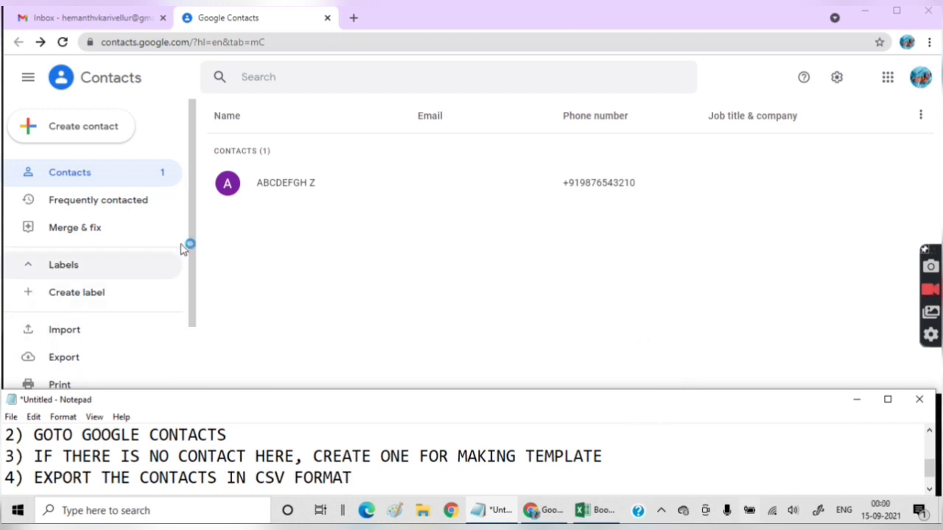
# Step: Switch to Google Contacts and export the contacts in Google CSV format
pyautogui.moveTo(196, 254); pyautogui.dragTo(196, 310)
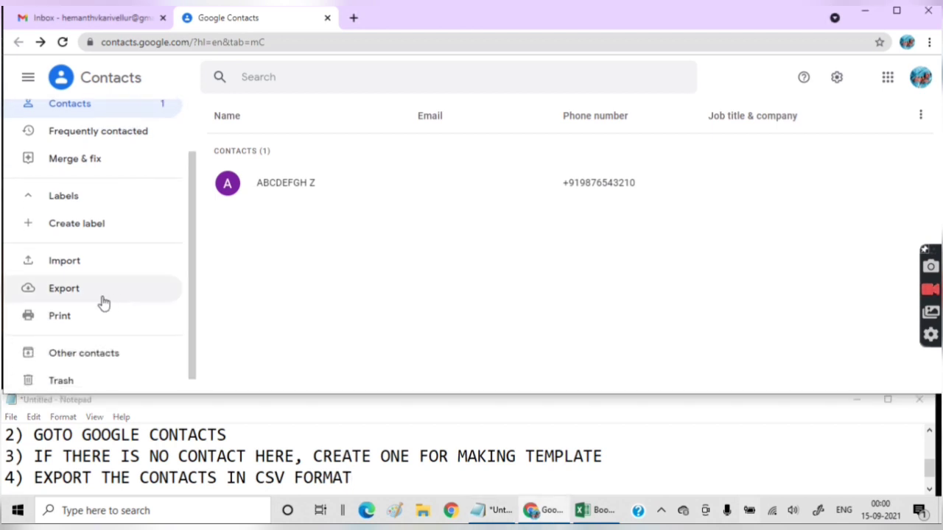
pyautogui.click(68, 293)
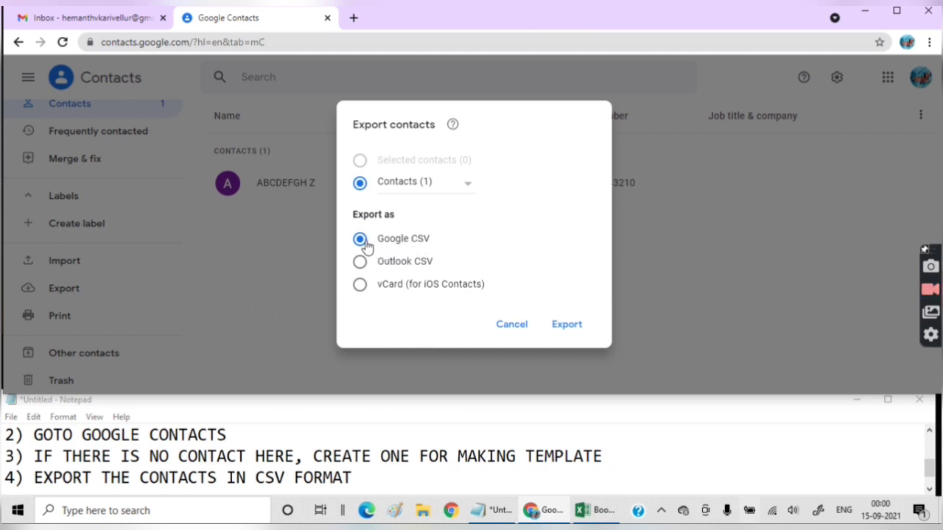
pyautogui.click(565, 329)
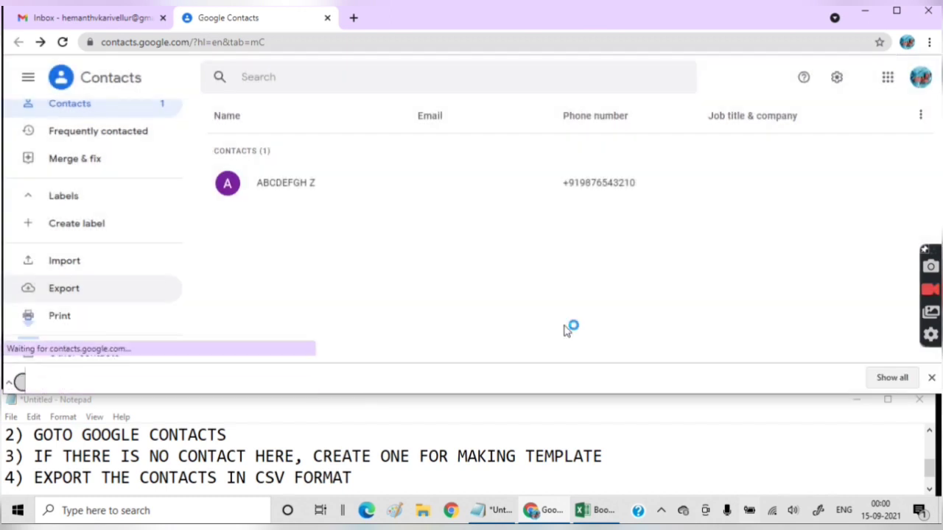
# Step: Return to Notepad and add the line "5) OPEN THE DOWNLOADED FILE" below the fourth step
pyautogui.click(361, 475)
pyautogui.press('Return')
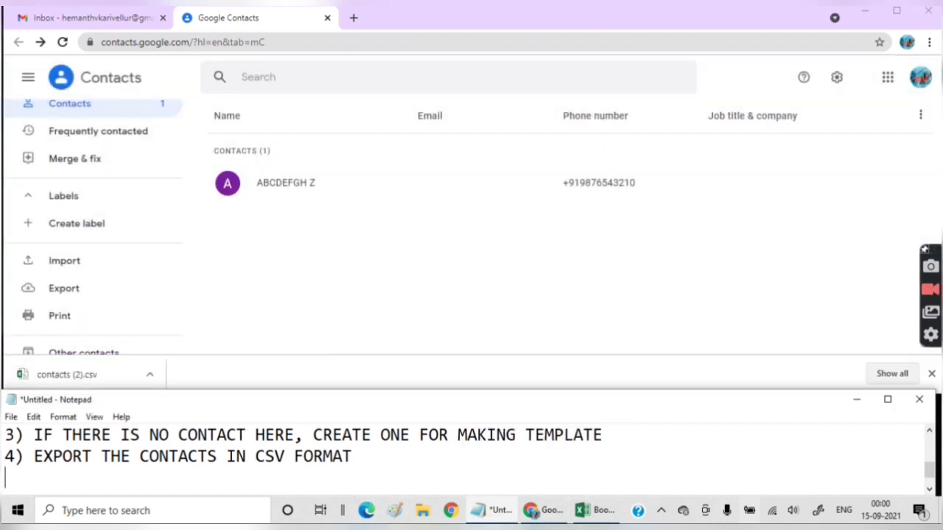
pyautogui.write('5) OP')
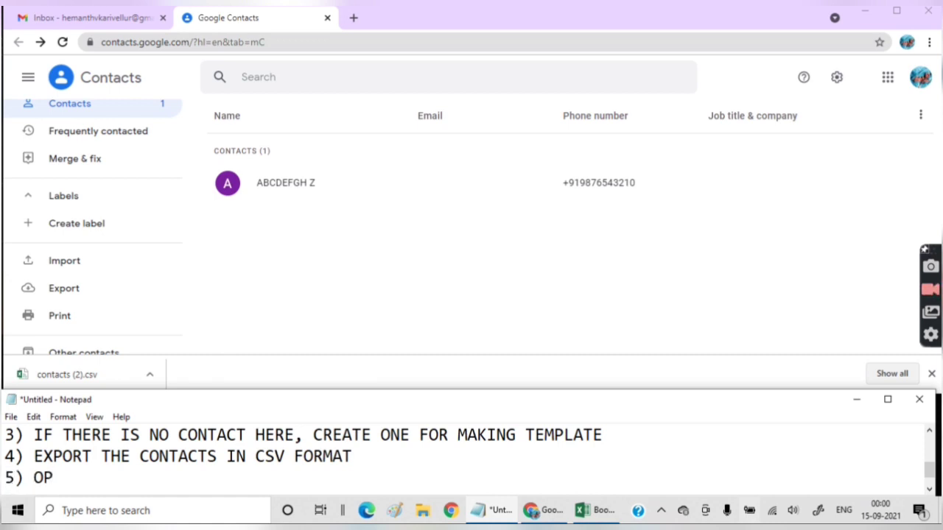
pyautogui.write('EN THE DOWNL')
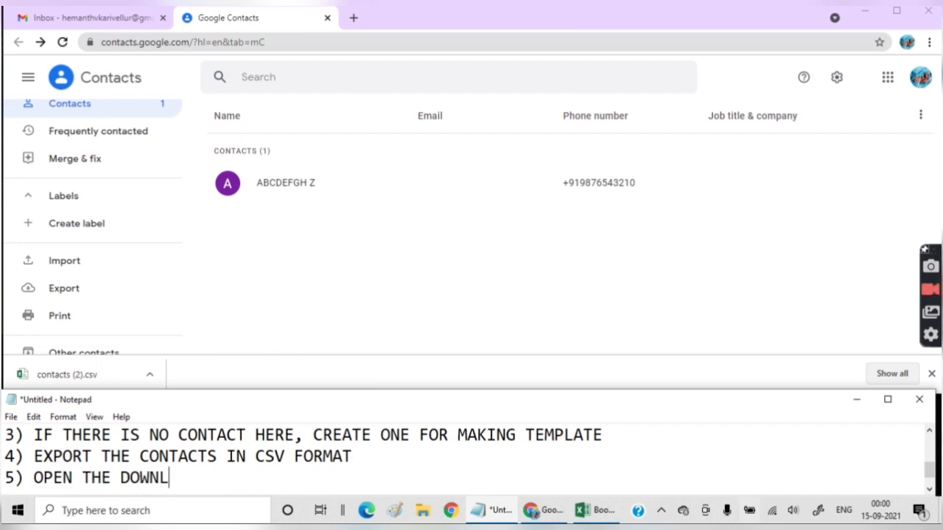
pyautogui.write('O')
pyautogui.write('A')
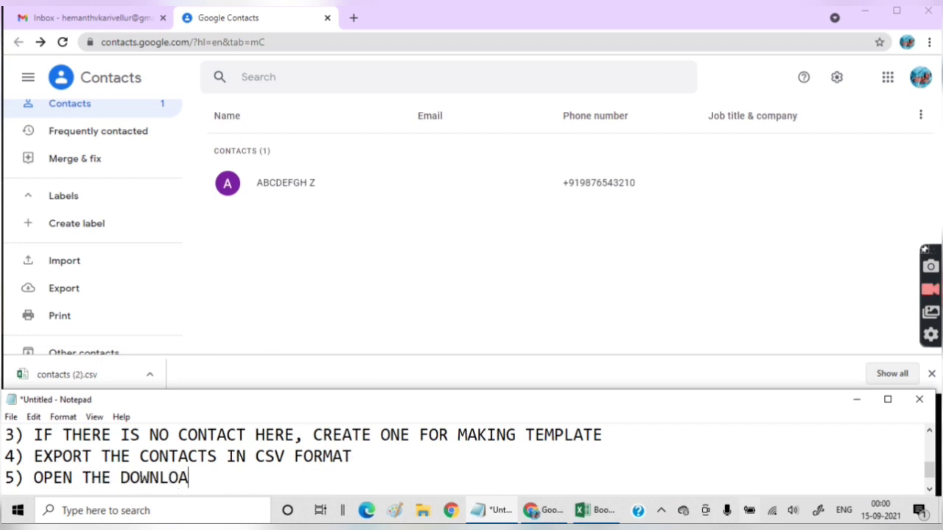
pyautogui.write('DED FILE')
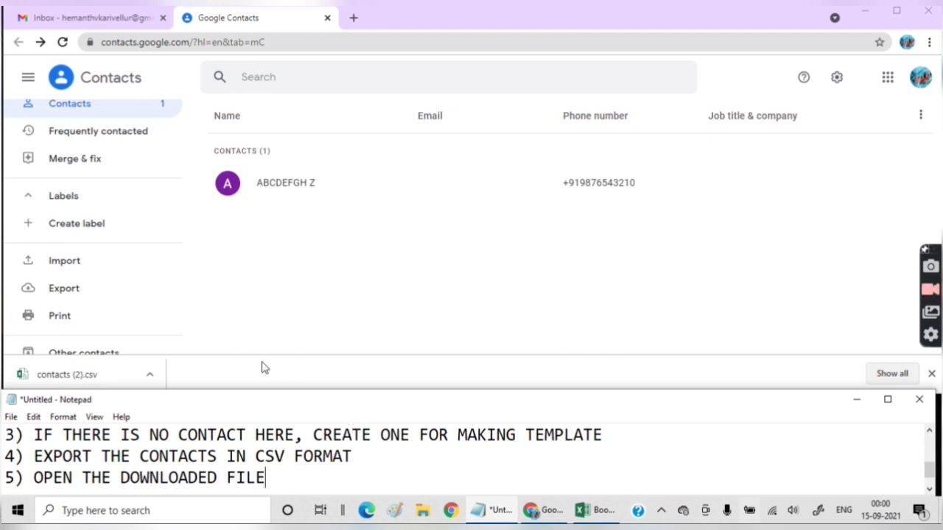
# Step: Open the downloaded contacts (2).csv in Excel, shorten its window to uncover the Notepad steps and zoom the sheet to 120%
pyautogui.click(103, 378)
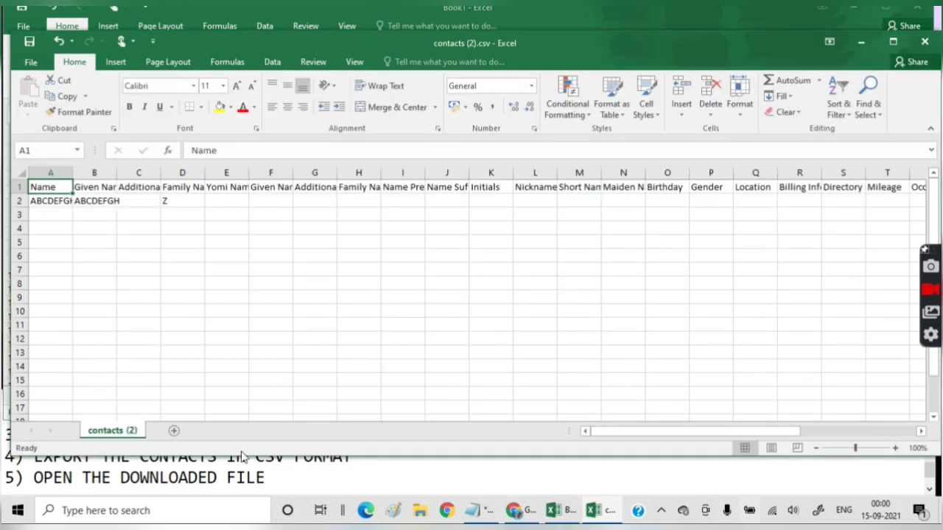
pyautogui.moveTo(246, 457); pyautogui.dragTo(241, 411)
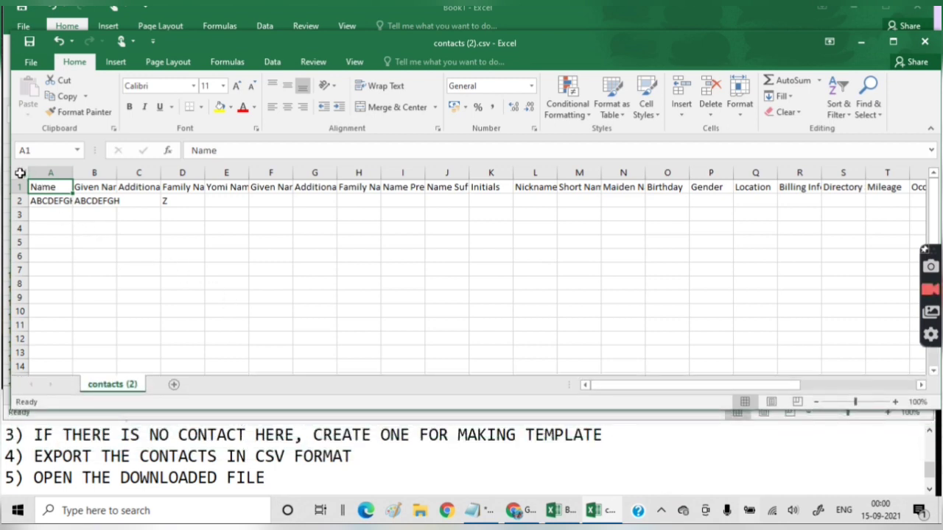
pyautogui.click(895, 402)
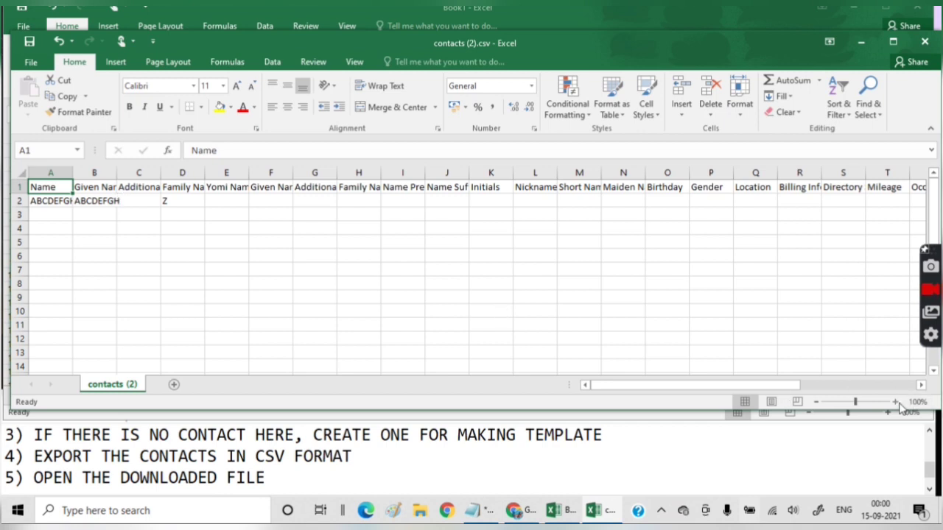
pyautogui.click(896, 402)
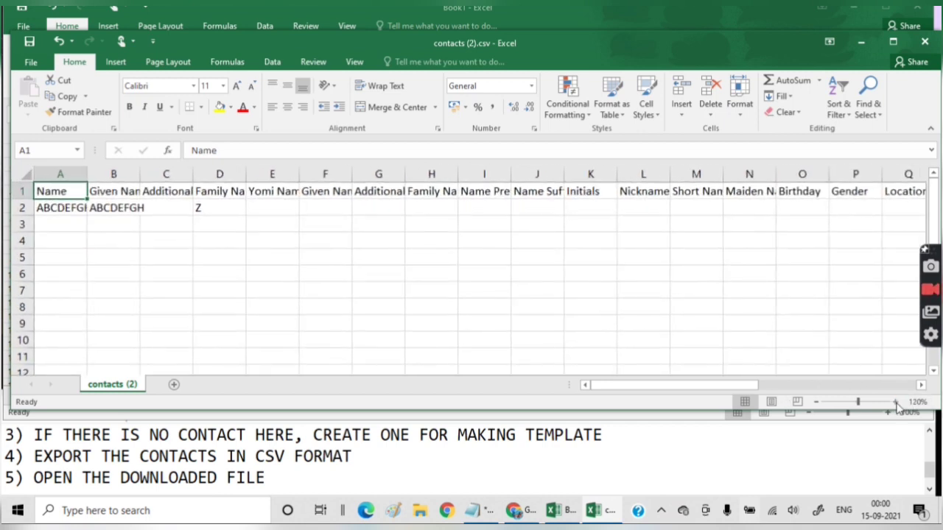
# Step: AutoFit the width of all columns in the contacts (2) sheet and clear the whole-sheet selection by selecting cell B3
pyautogui.click(23, 174)
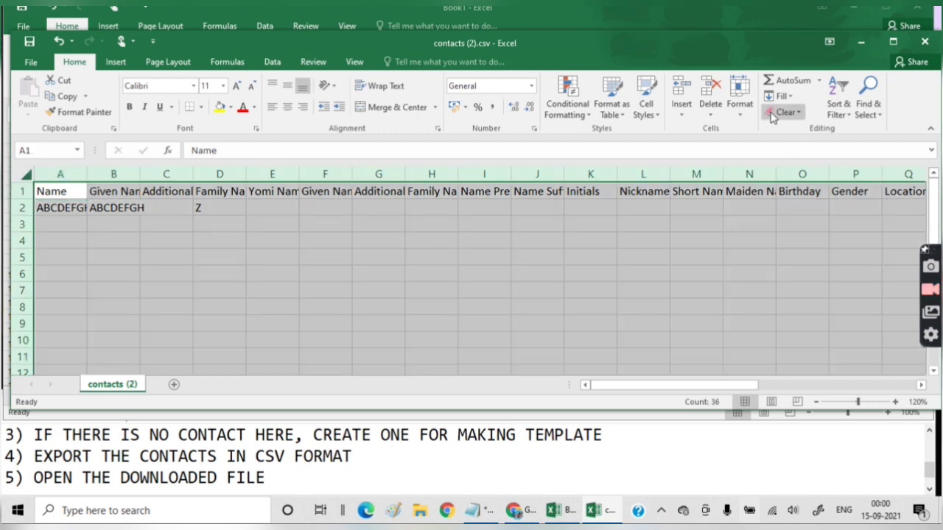
pyautogui.click(741, 109)
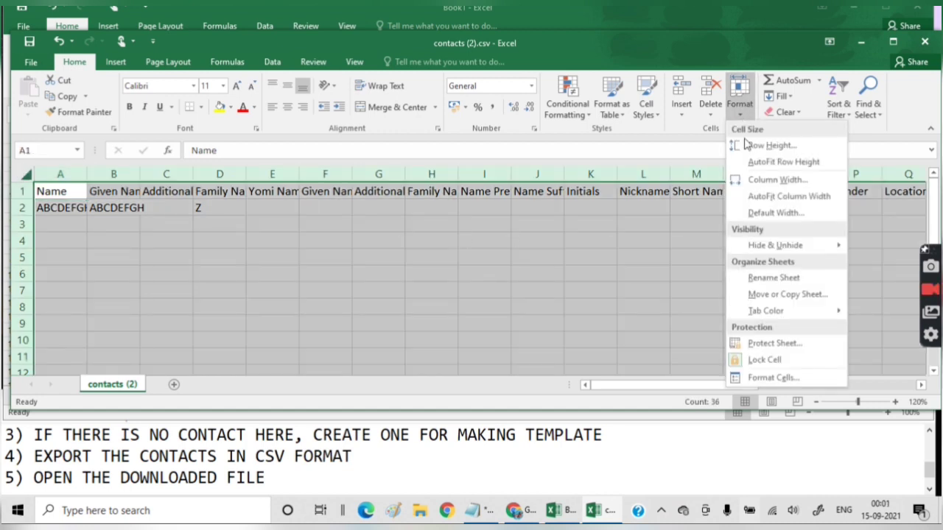
pyautogui.click(762, 198)
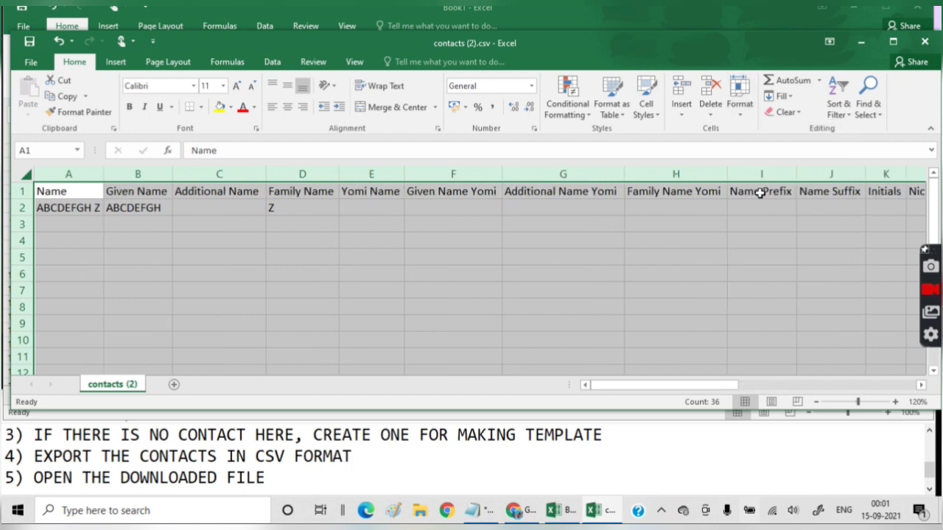
pyautogui.click(168, 228)
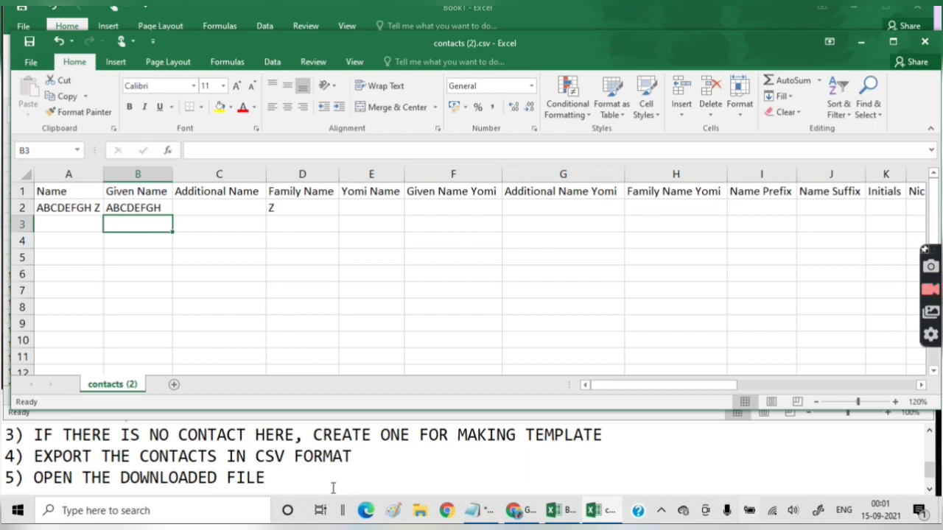
# Step: Return to Notepad and add the line "6) OPEN CONTACT NUMBER COLLECTED IN EXCEL SHEET" below the fifth step
pyautogui.click(295, 478)
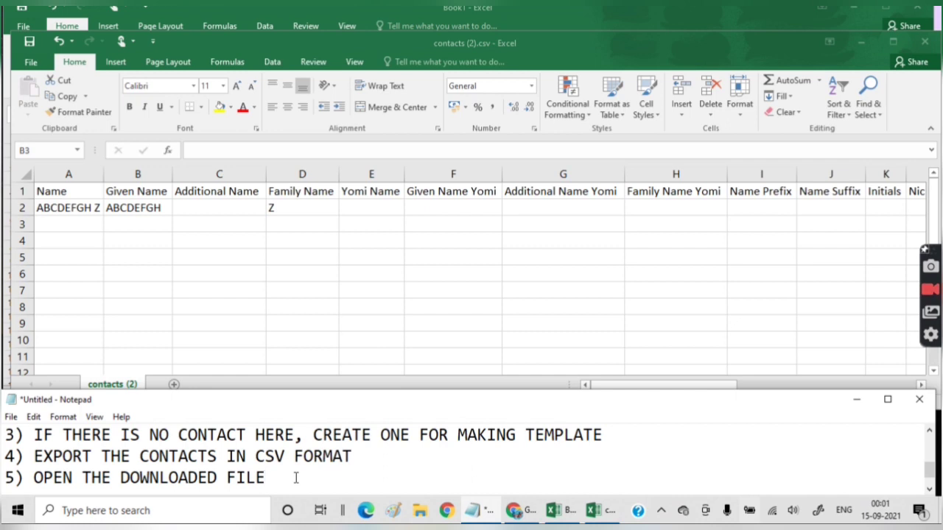
pyautogui.press('Return')
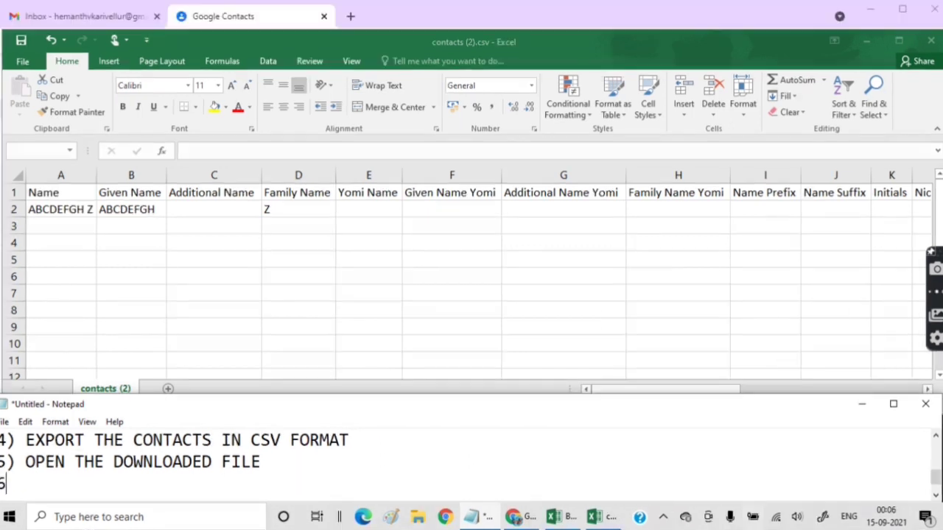
pyautogui.write(') OPEN ')
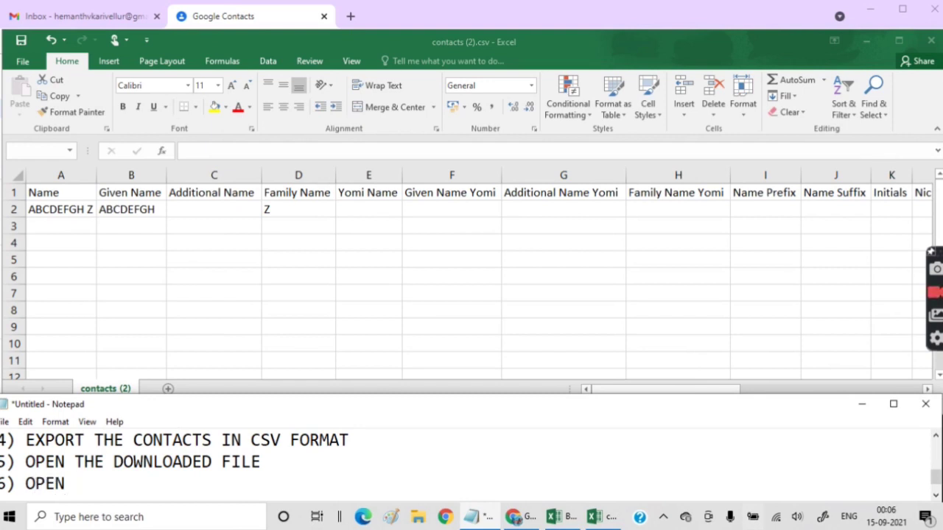
pyautogui.write('CONTA')
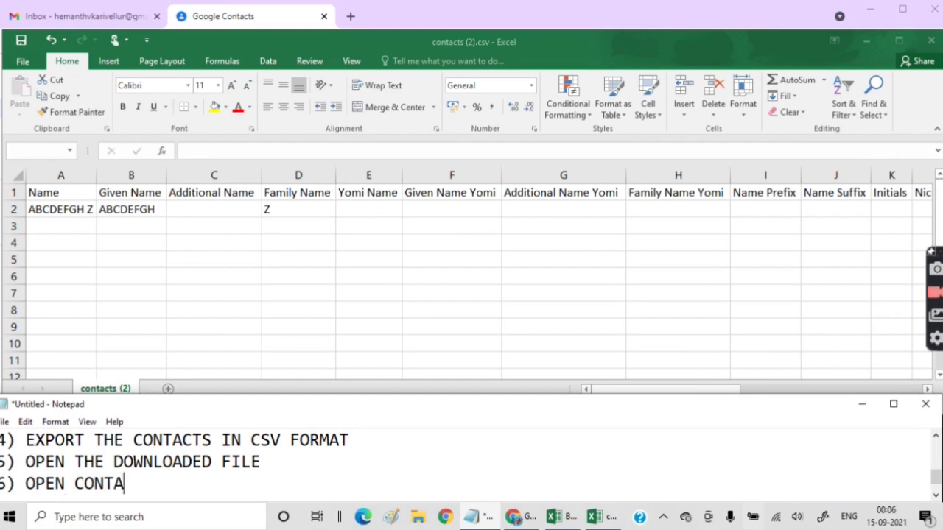
pyautogui.write('CT NUMBER ')
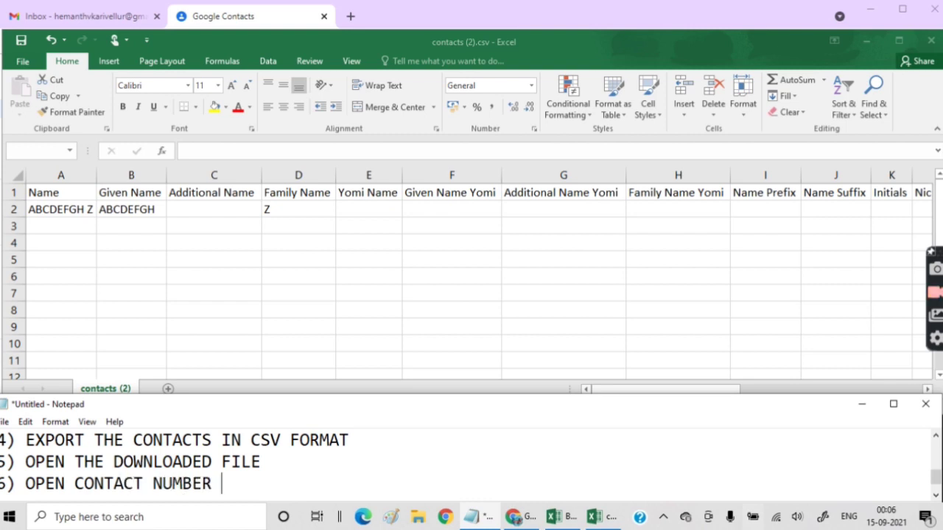
pyautogui.write('C')
pyautogui.write('OLLE')
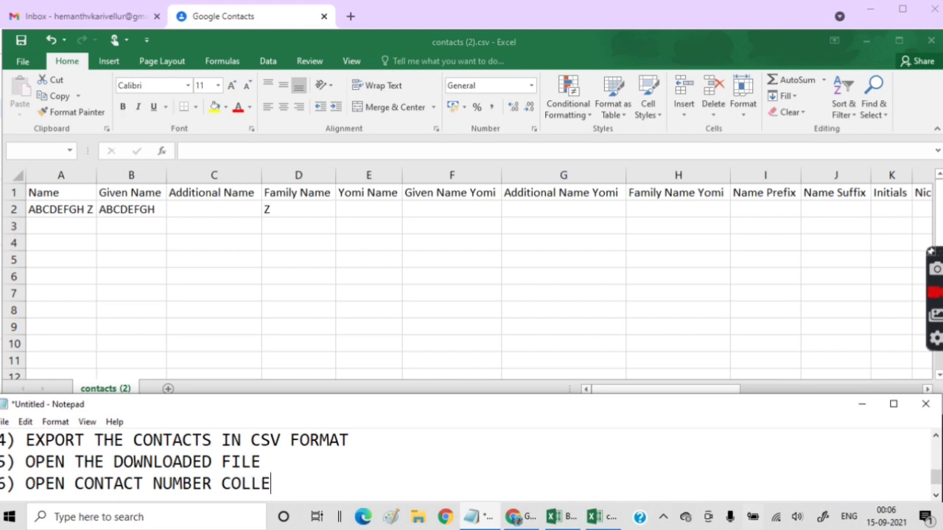
pyautogui.write('CTED ')
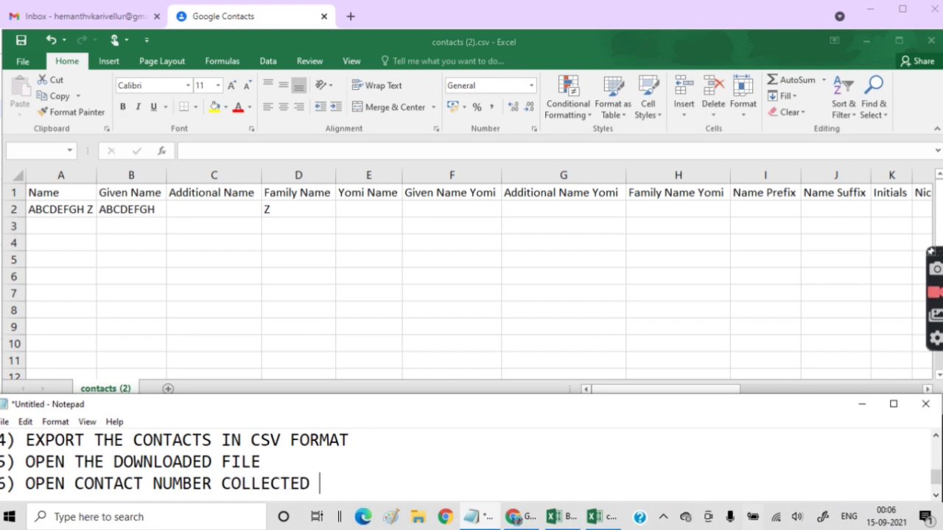
pyautogui.write('IN E')
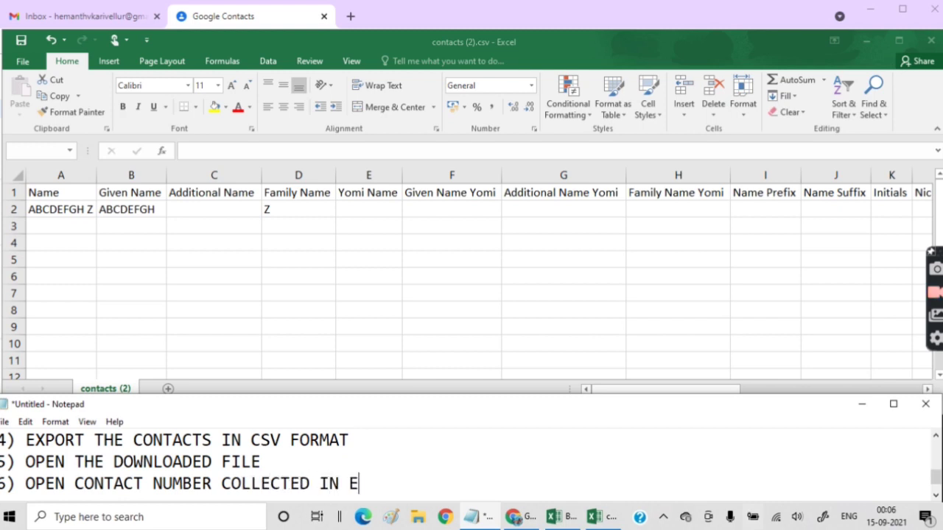
pyautogui.write('XCEL SHEE')
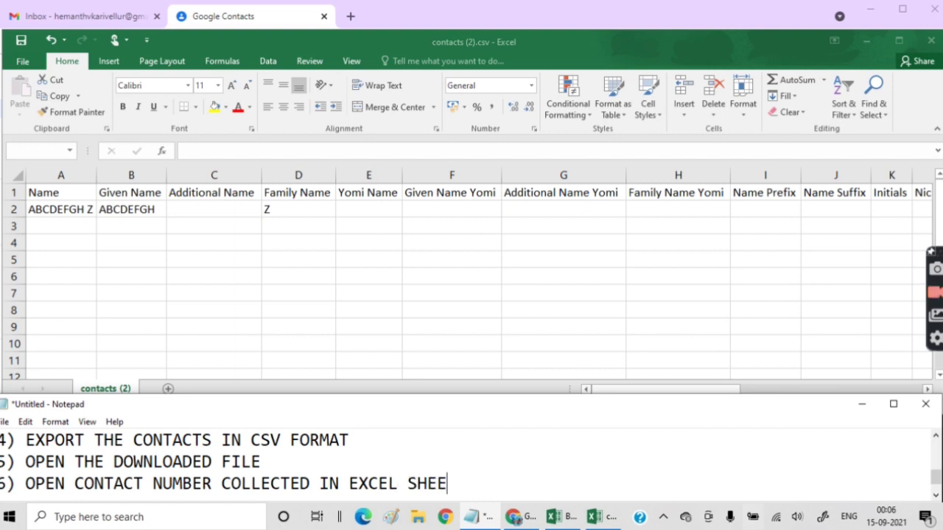
pyautogui.write('T')
# Step: Bring up the Book1 workbook with the collected contacts and add the line "7) COPY NAMES" to the Notepad steps
pyautogui.click(562, 518)
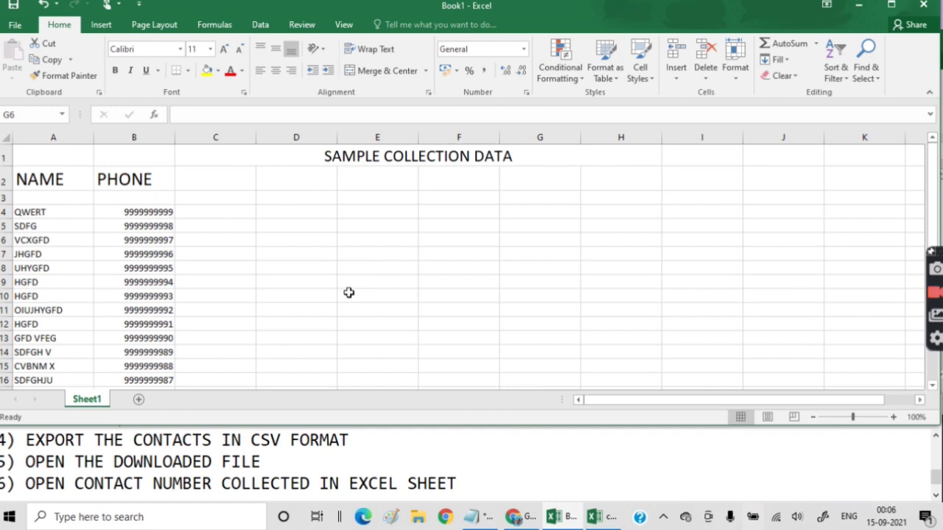
pyautogui.click(465, 486)
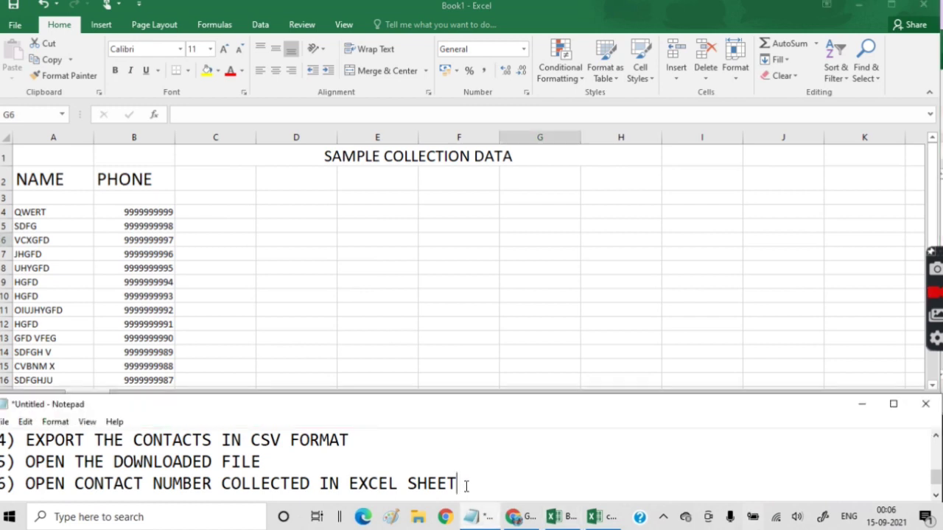
pyautogui.press('Return')
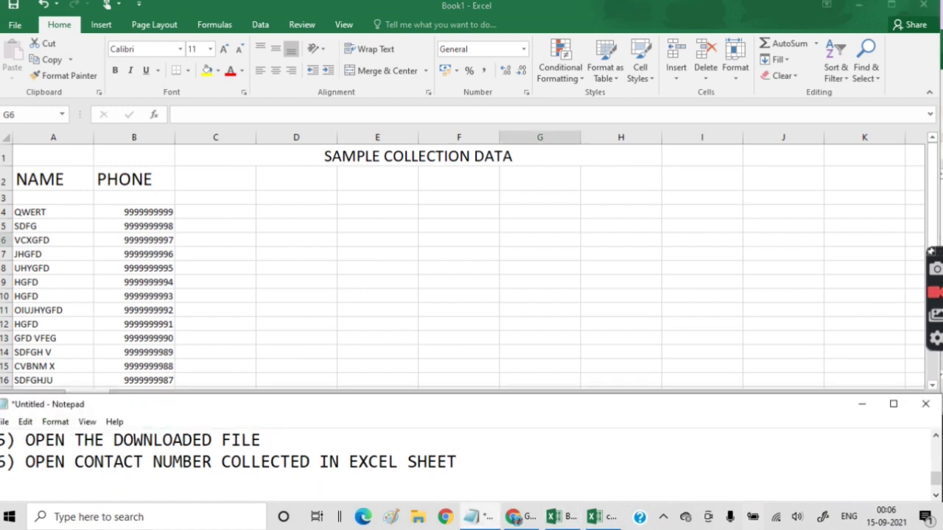
pyautogui.write('7) COPY ')
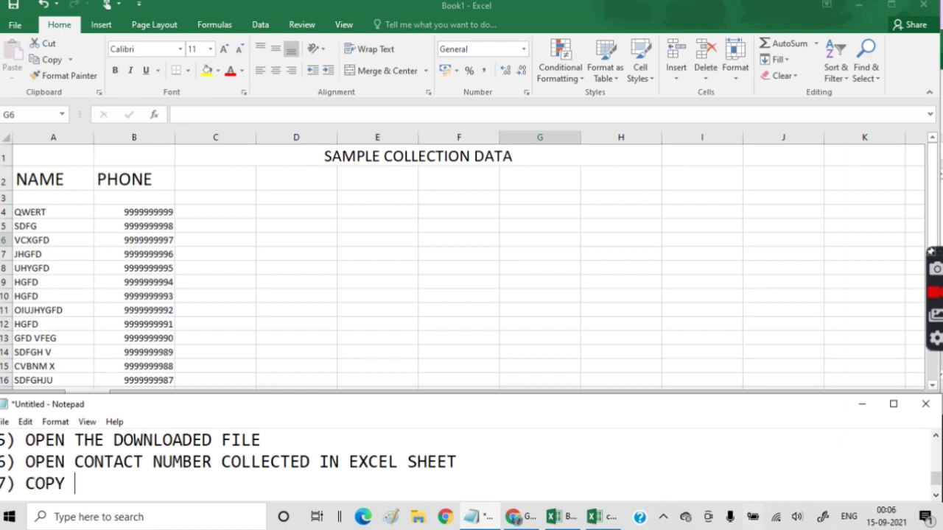
pyautogui.write('NAME')
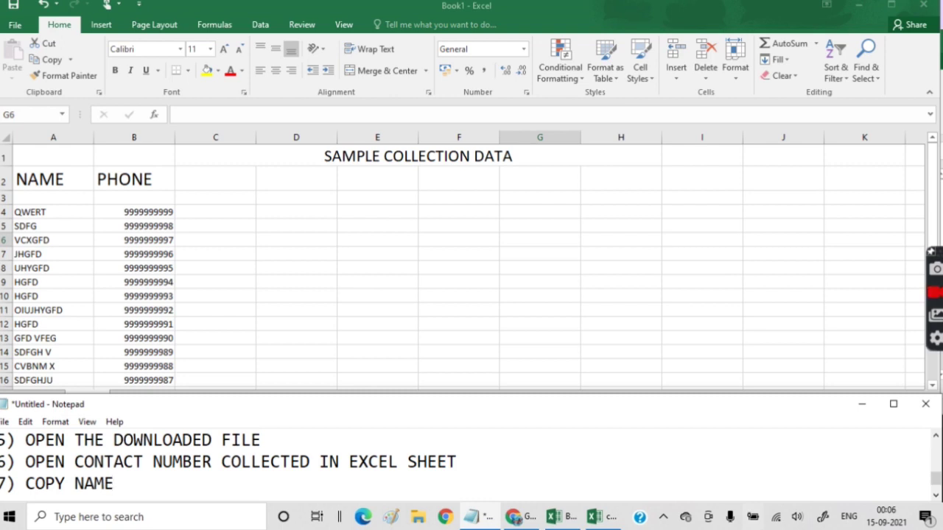
pyautogui.write('S')
# Step: Copy all the names in cells A4:A16 of the Book1 sample collection data
pyautogui.click(58, 214)
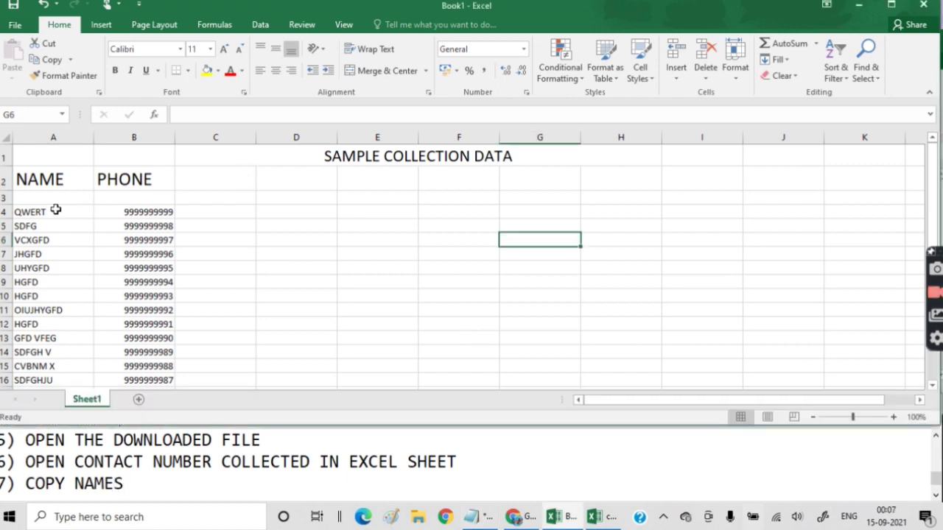
pyautogui.moveTo(58, 215); pyautogui.dragTo(72, 322)
pyautogui.rightClick(55, 289)
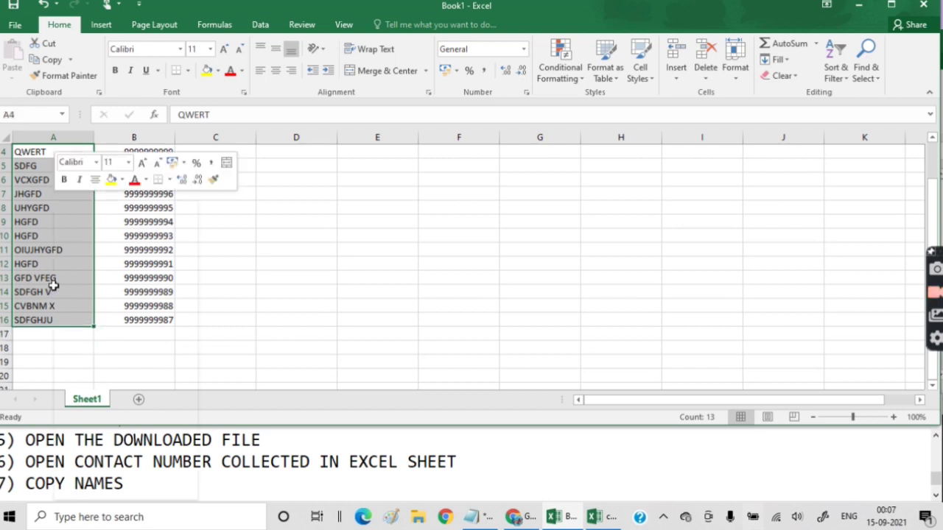
pyautogui.click(86, 227)
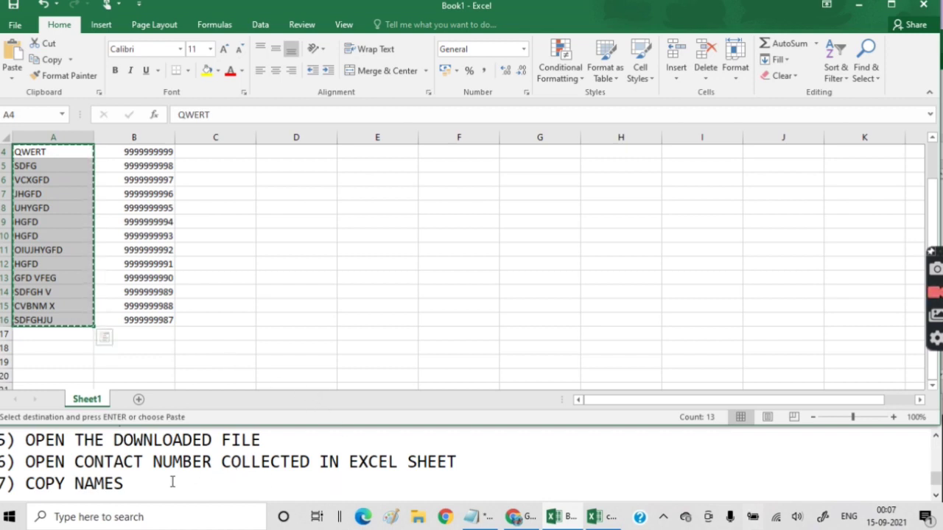
# Step: Add the line "8) CLEAR THE CONTACT DATA IN THE TEMPLATE AND PASTE IT THERE" below the seventh step in Notepad
pyautogui.click(220, 487)
pyautogui.press('Return')
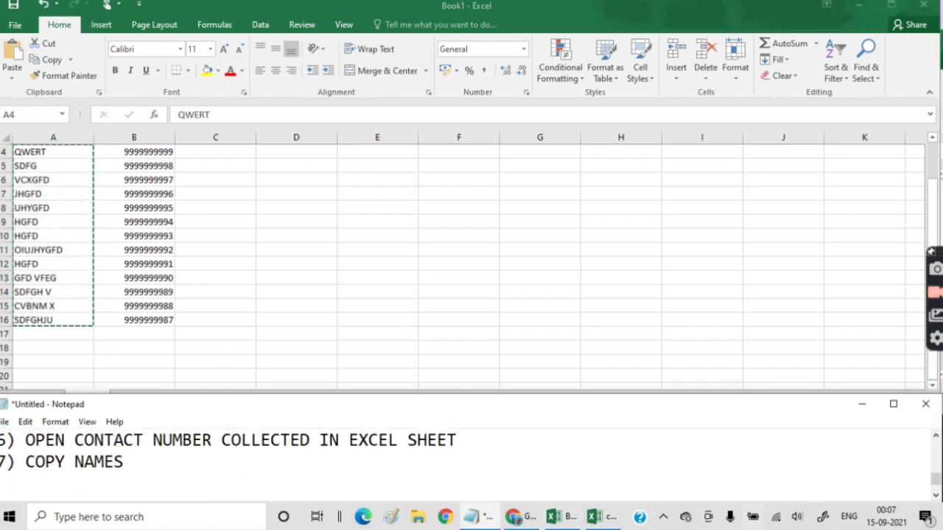
pyautogui.write('8) PA')
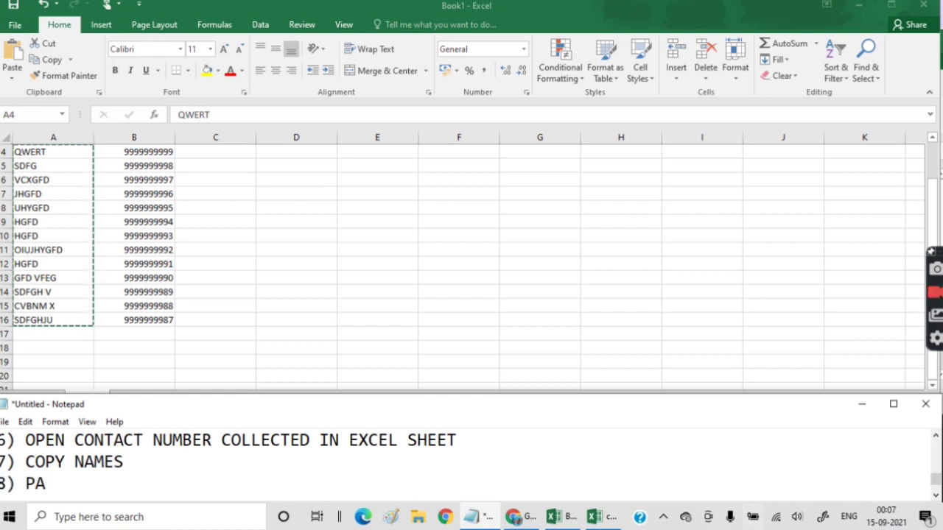
pyautogui.press('BackSpace')
pyautogui.press('BackSpace')
pyautogui.write('CLEAR')
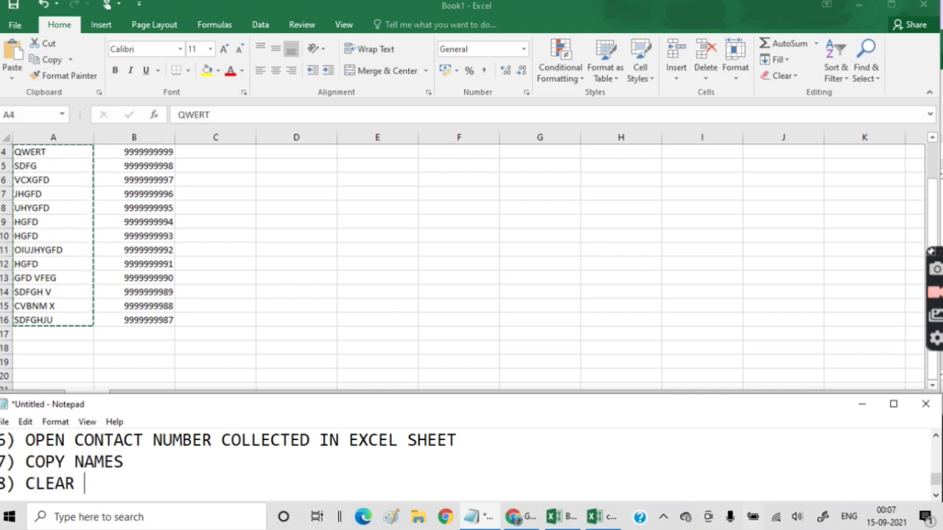
pyautogui.write(' THE ')
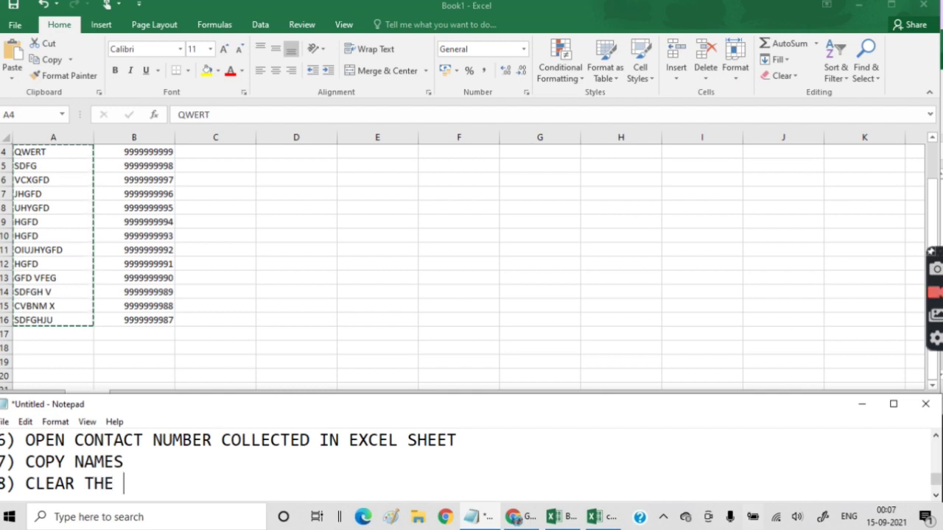
pyautogui.write('DATE')
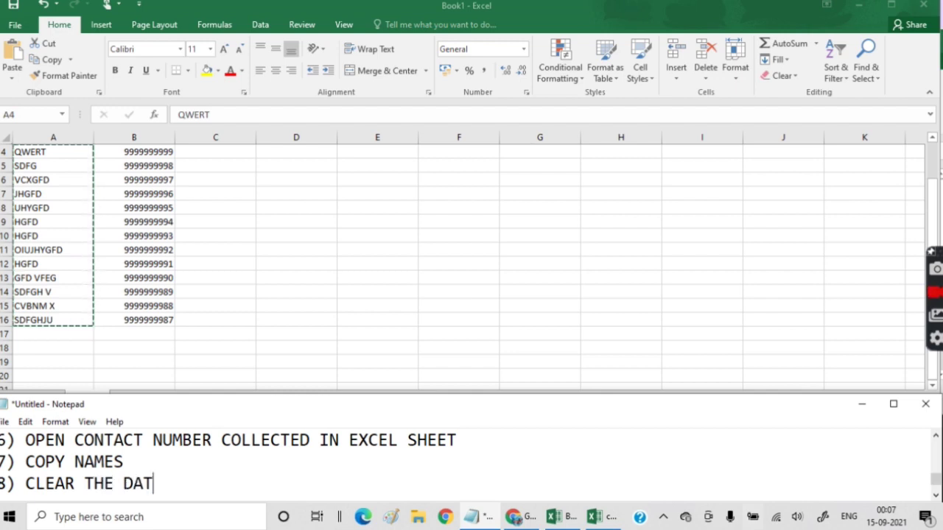
pyautogui.press('BackSpace')
pyautogui.press('BackSpace')
pyautogui.press('BackSpace')
pyautogui.press('BackSpace')
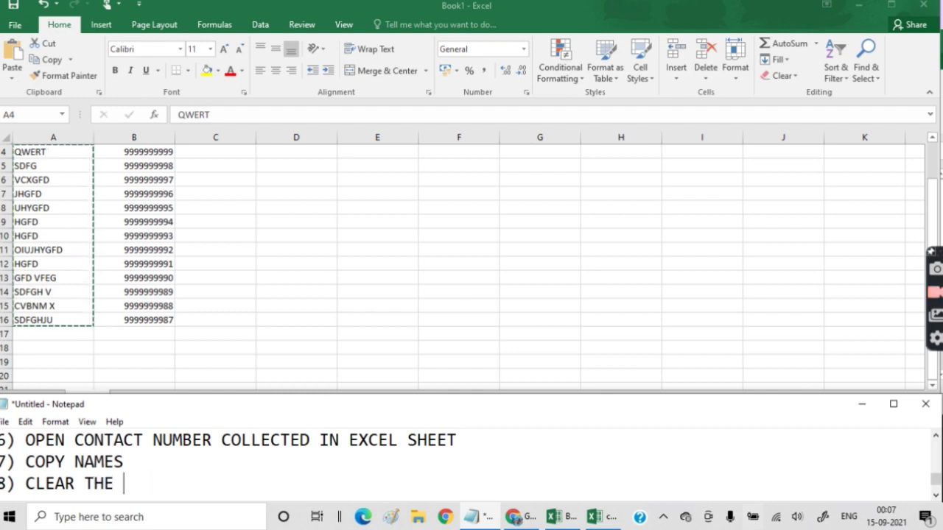
pyautogui.write('CONTAC')
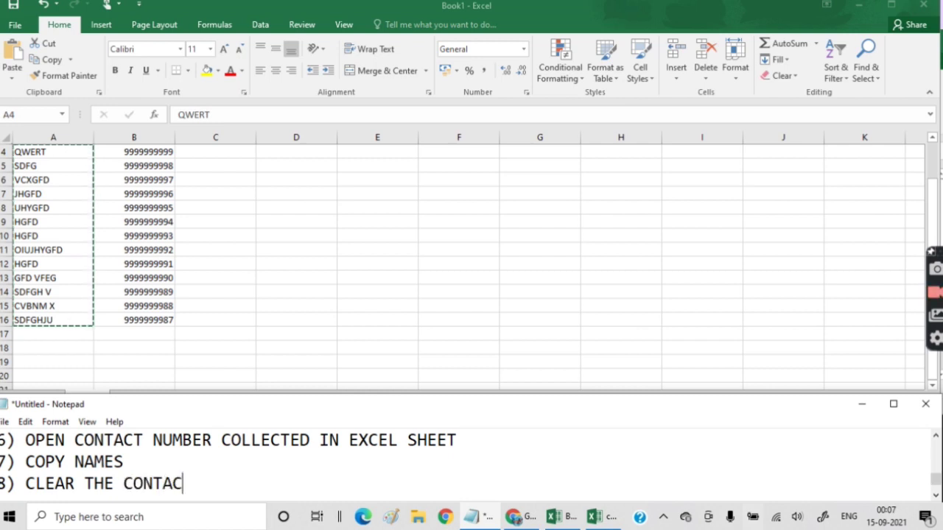
pyautogui.write('T DATA ')
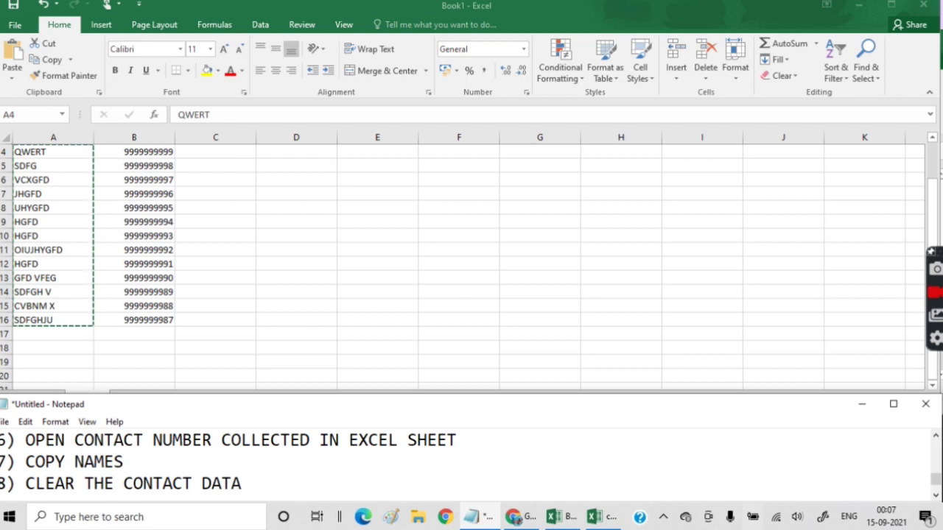
pyautogui.write('IN THE T')
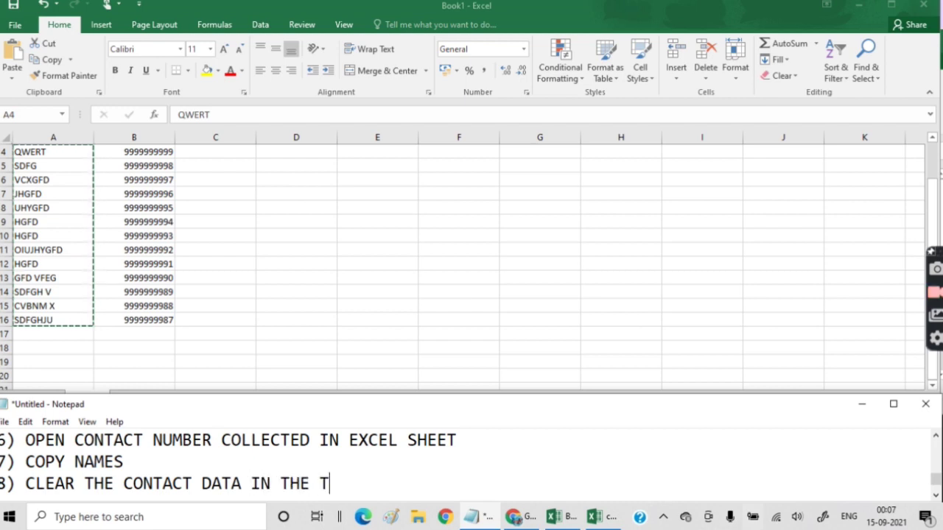
pyautogui.write('EMPLATE ')
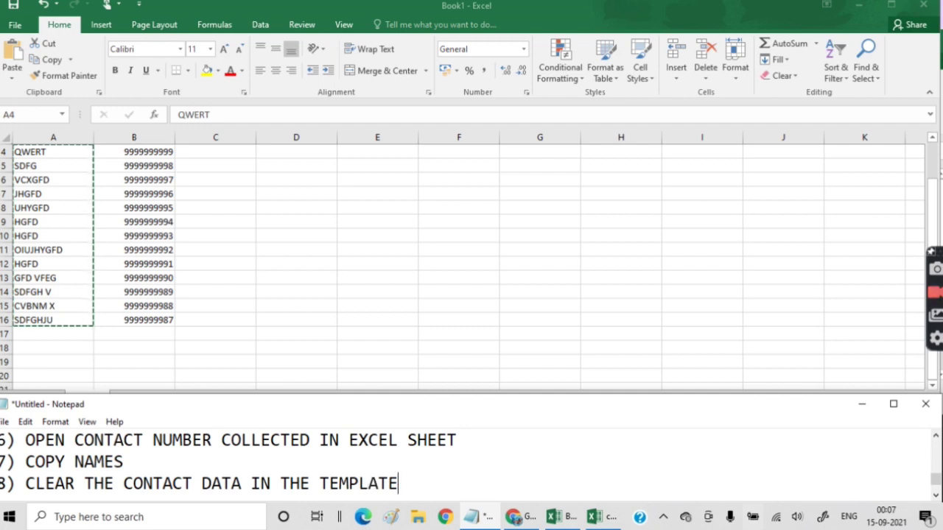
pyautogui.write('AND ')
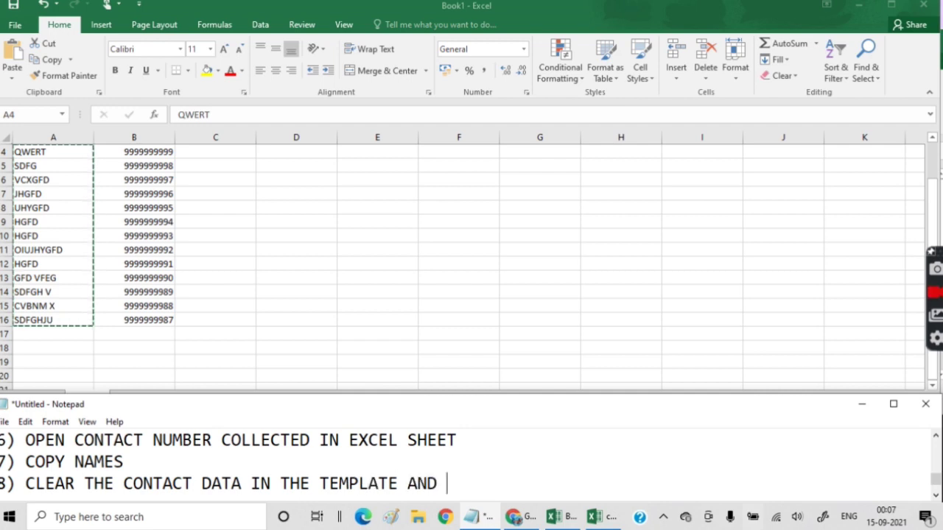
pyautogui.write('PASTE ')
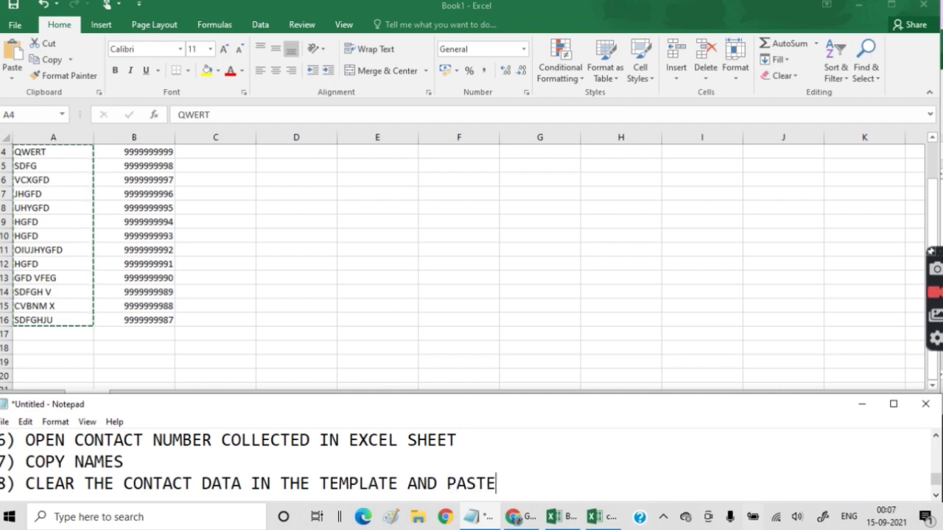
pyautogui.write('IT THERE')
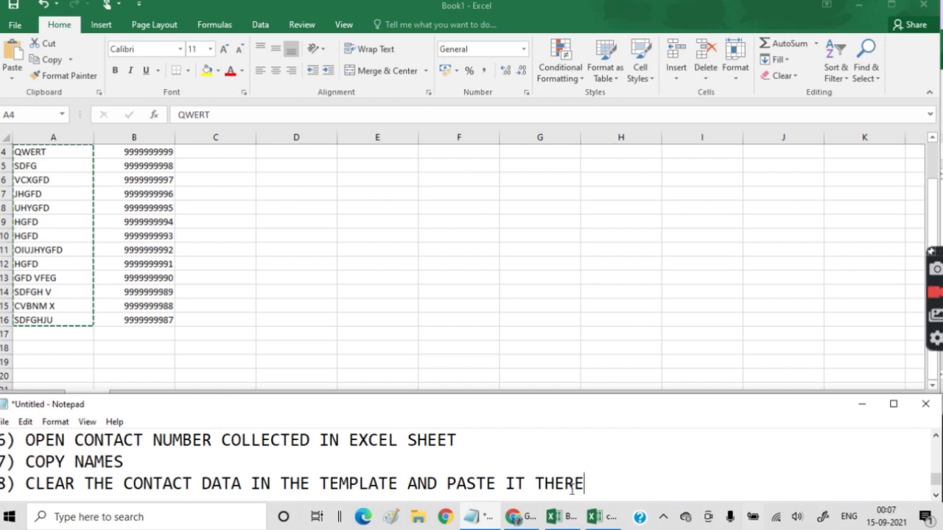
# Step: Switch to the contacts (2).csv workbook and clear the sample contact's Given Name in B2 and Family Name in D2
pyautogui.click(598, 516)
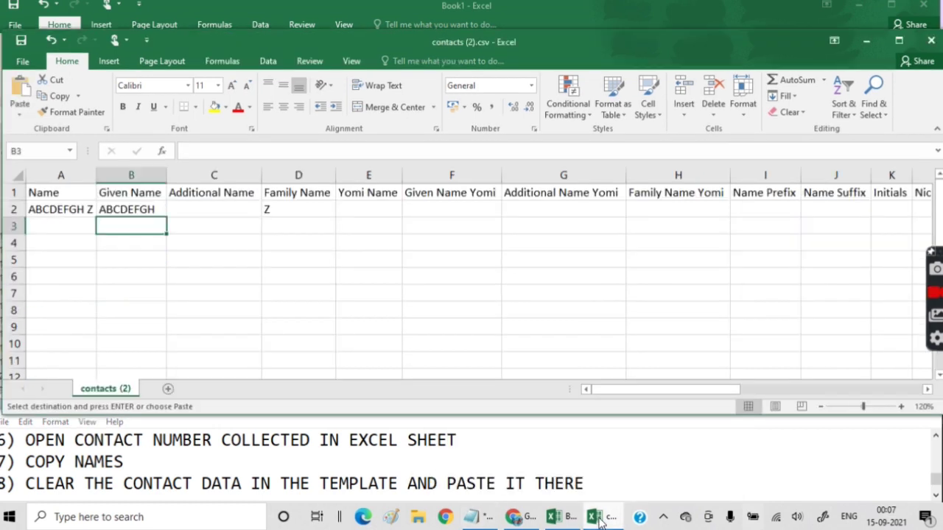
pyautogui.click(160, 211)
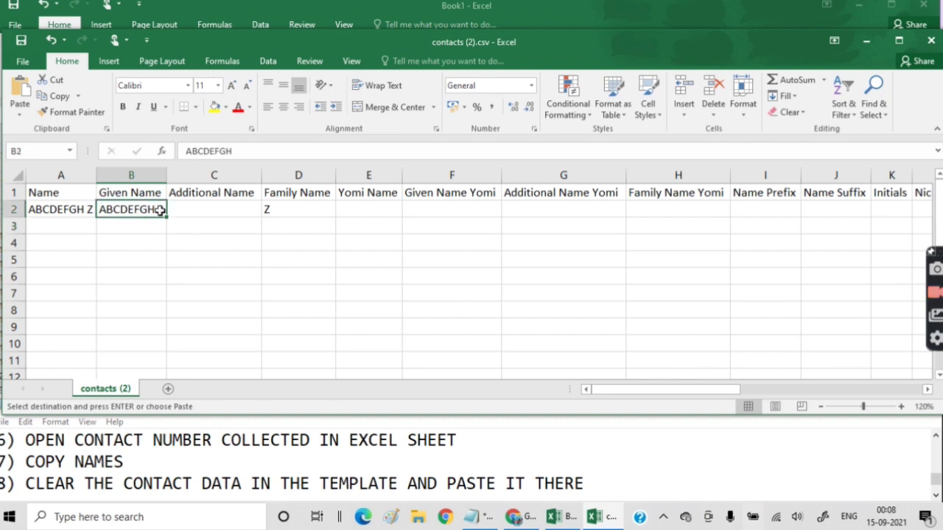
pyautogui.press('Delete')
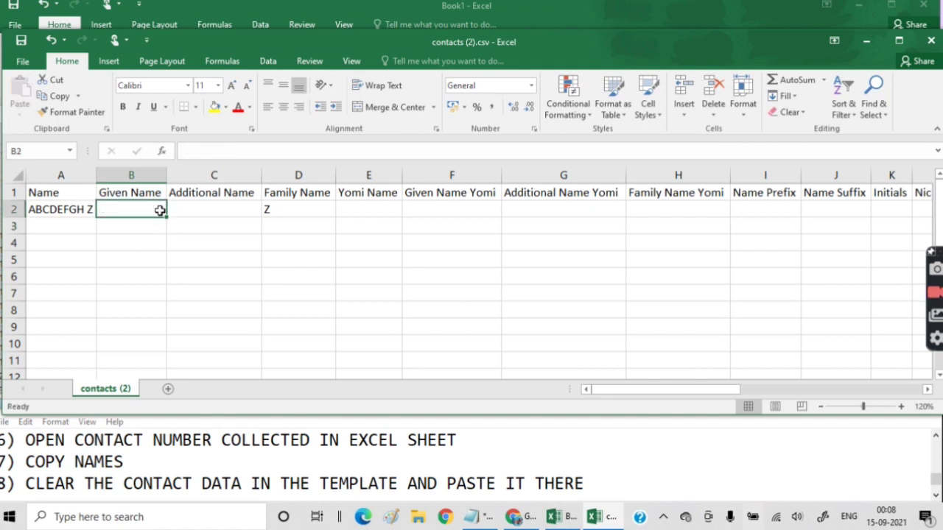
pyautogui.click(277, 210)
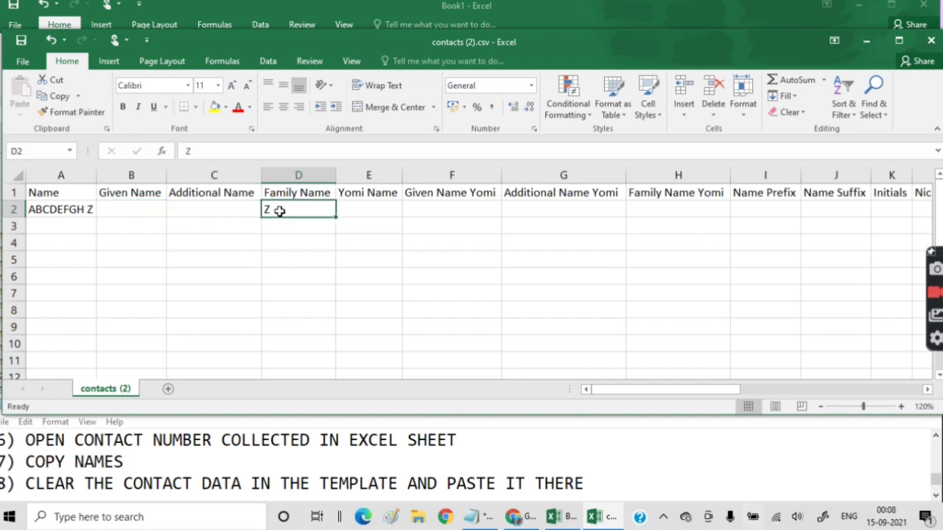
pyautogui.press('Delete')
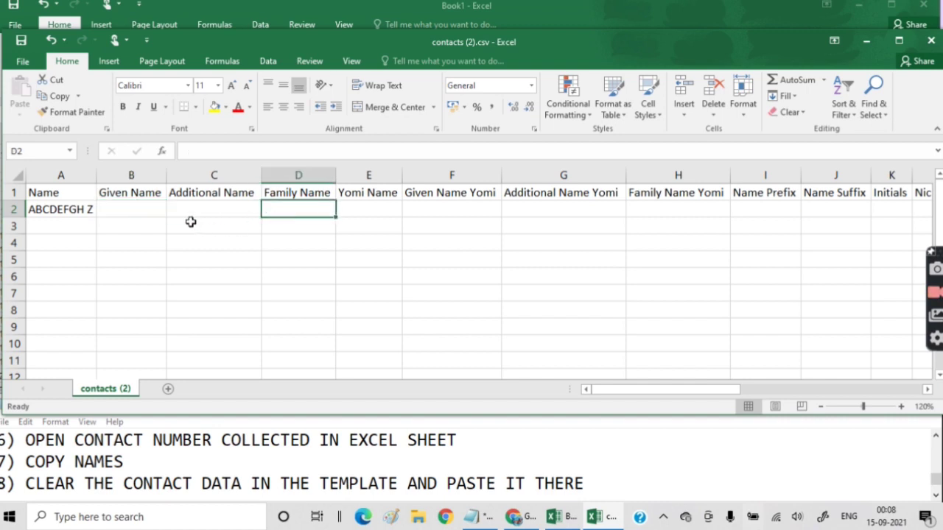
# Step: Copy the names in A4:A16 of Book1 again and paste them into the Family Name column of contacts (2).csv, starting at D2
pyautogui.rightClick(306, 209)
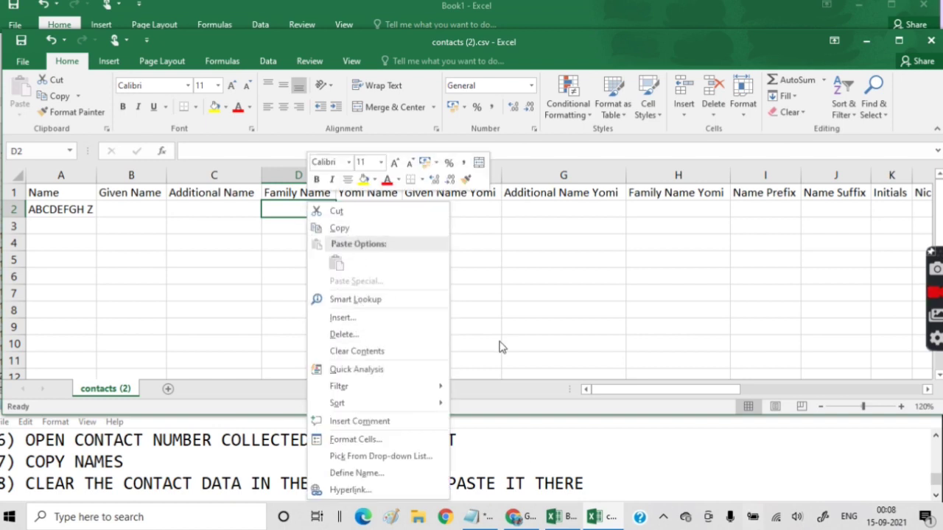
pyautogui.click(559, 518)
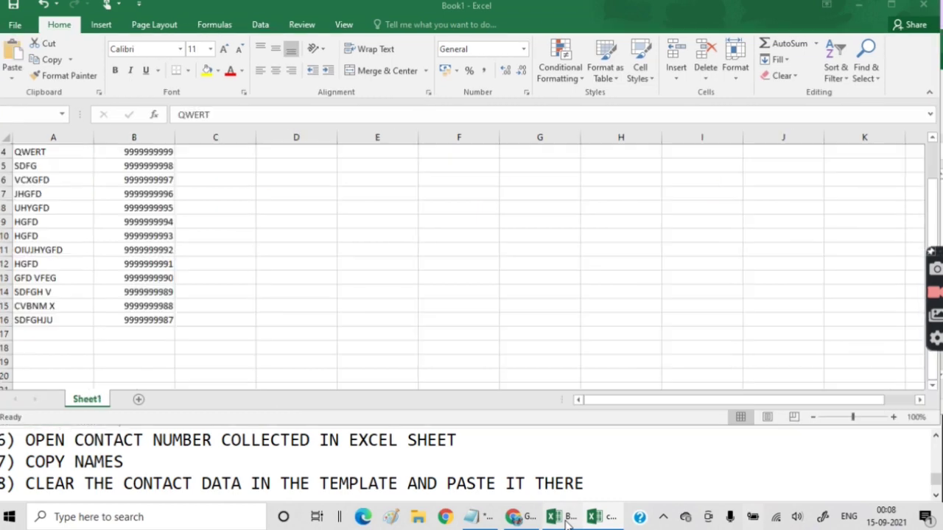
pyautogui.rightClick(48, 204)
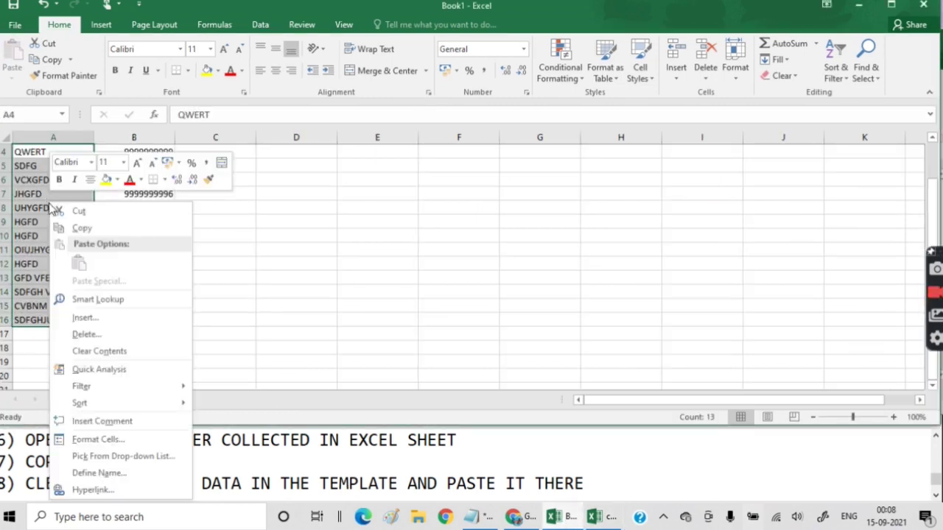
pyautogui.click(81, 226)
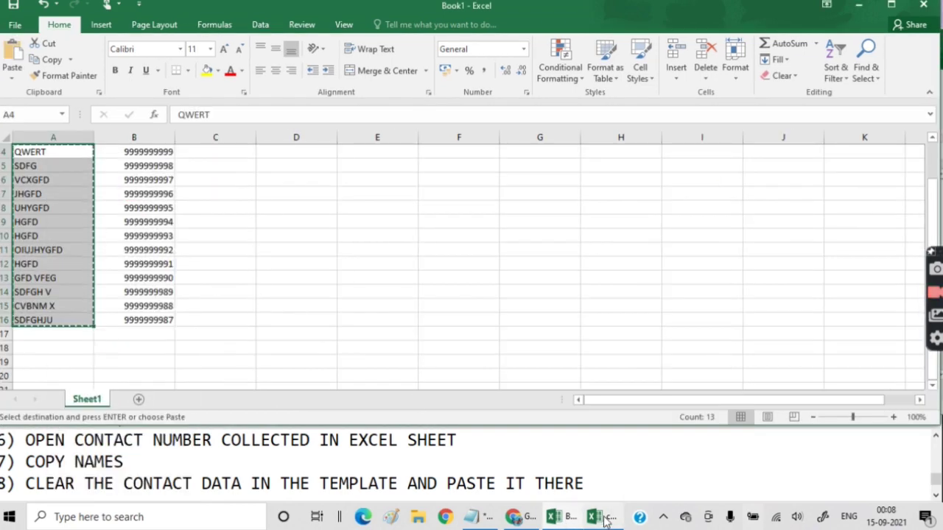
pyautogui.click(600, 517)
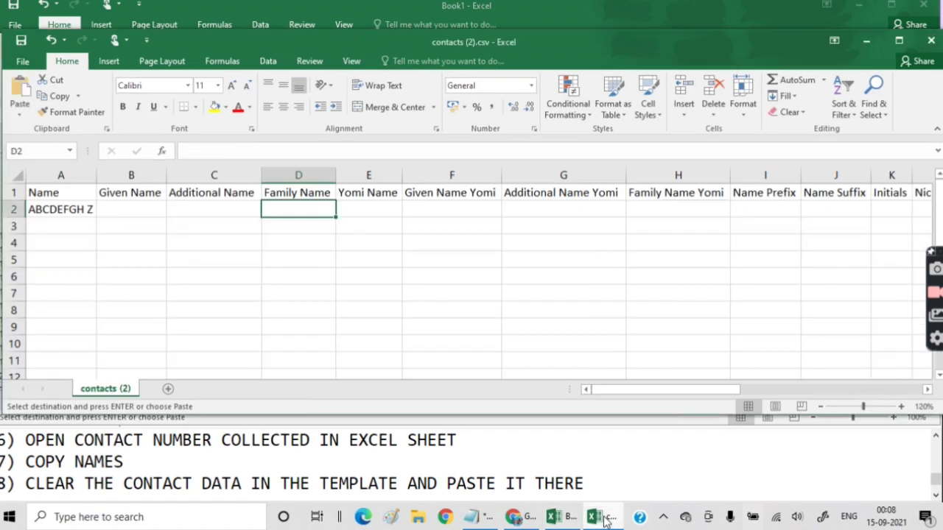
pyautogui.rightClick(302, 211)
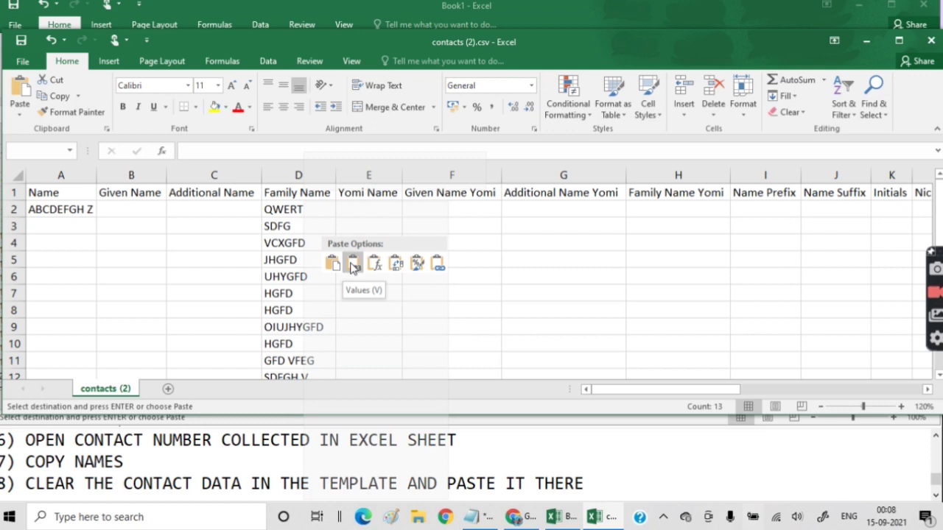
pyautogui.click(335, 267)
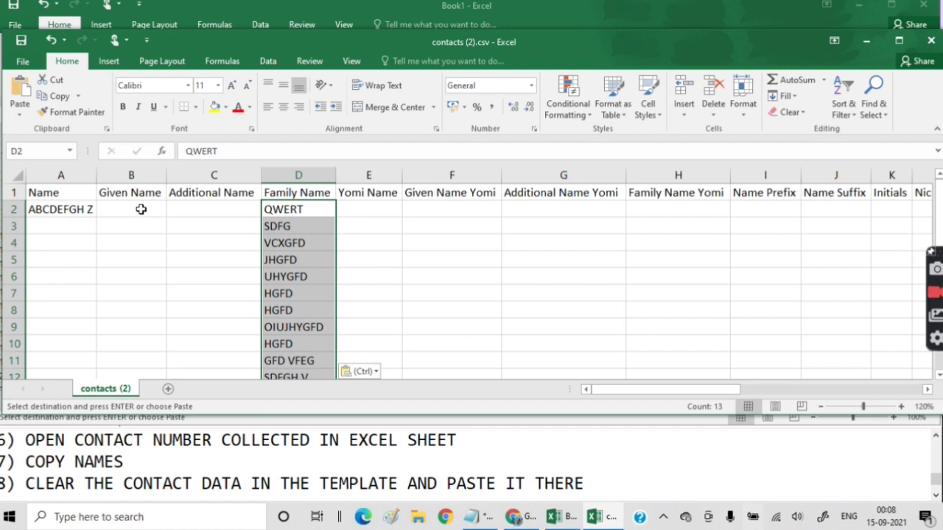
# Step: Clear the sample contact's full name from cell A2 in the Name column
pyautogui.click(141, 209)
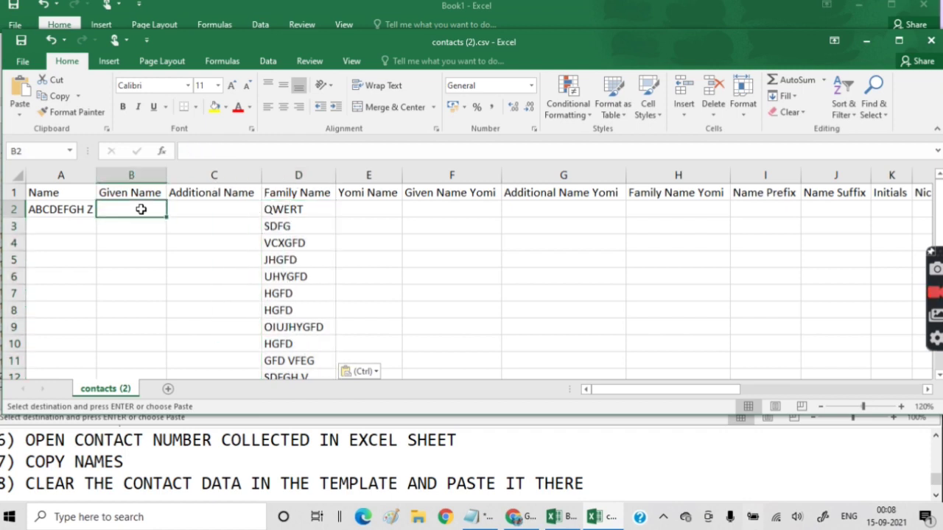
pyautogui.click(81, 210)
pyautogui.press('Delete')
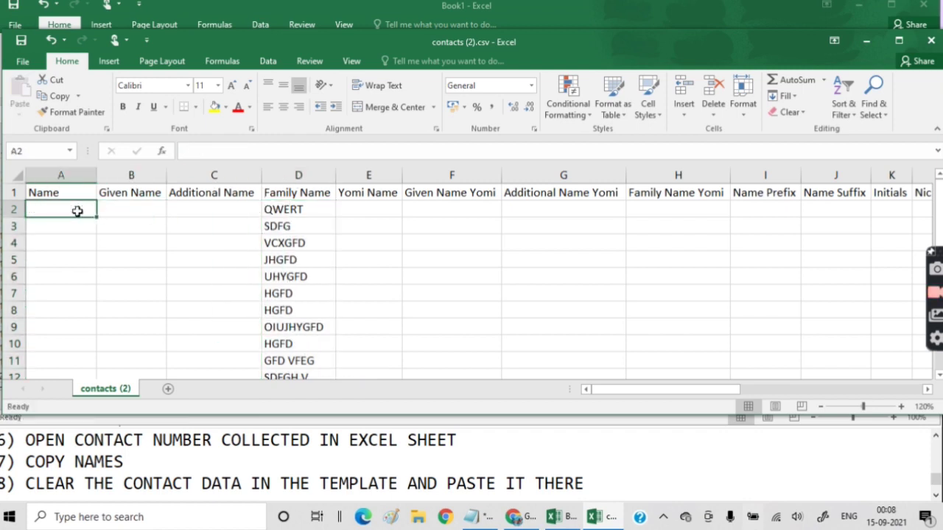
# Step: Enter AAA as the Given Name in B2 and fill it down to B14, alongside all the pasted names
pyautogui.click(133, 208)
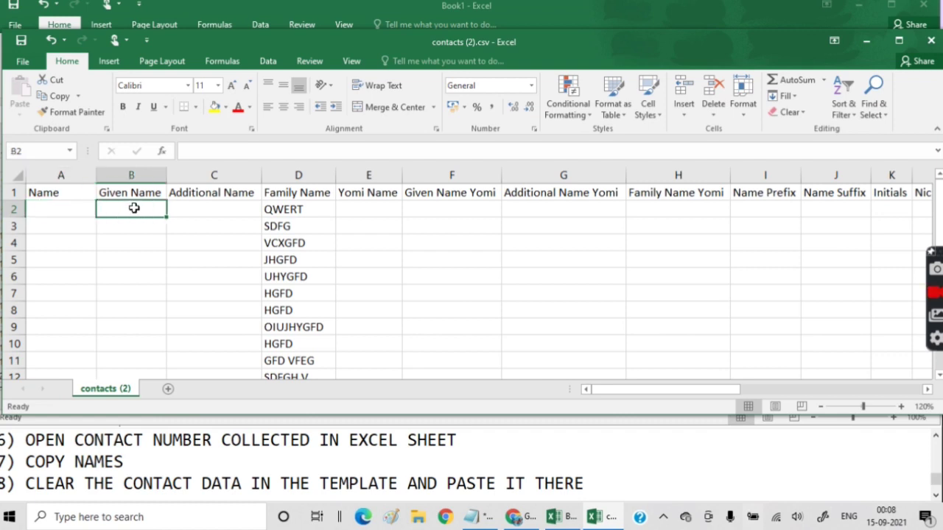
pyautogui.write('AAA')
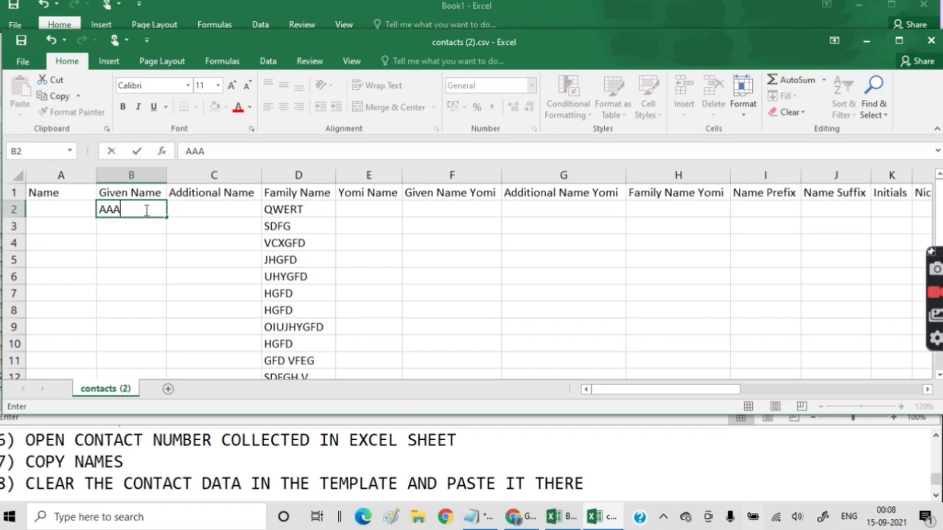
pyautogui.moveTo(168, 218); pyautogui.dragTo(168, 351)
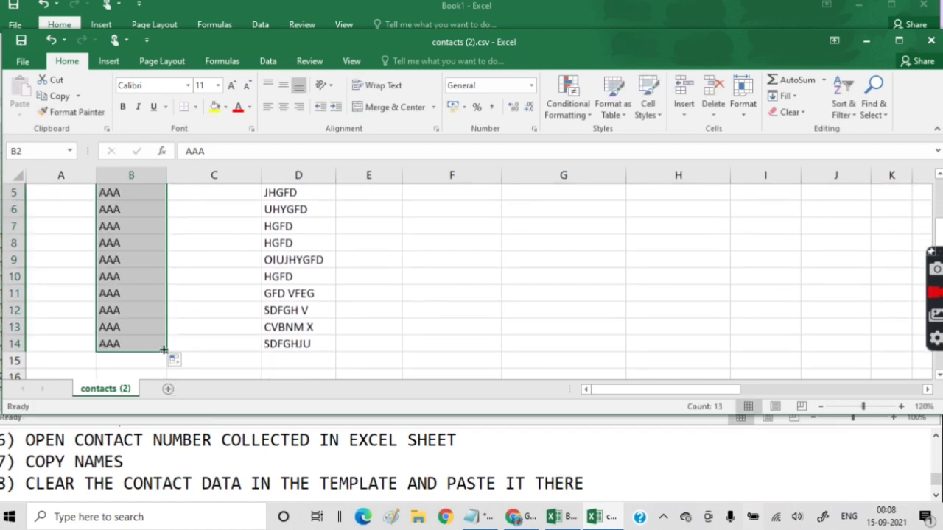
# Step: Add the line "9) GIVE THE FIRST NAME UNIQUE FOR ALL FOR SORT THESE CONTACTS AFTER SAVING FOR CREATING GROUPS." in Notepad
pyautogui.click(606, 486)
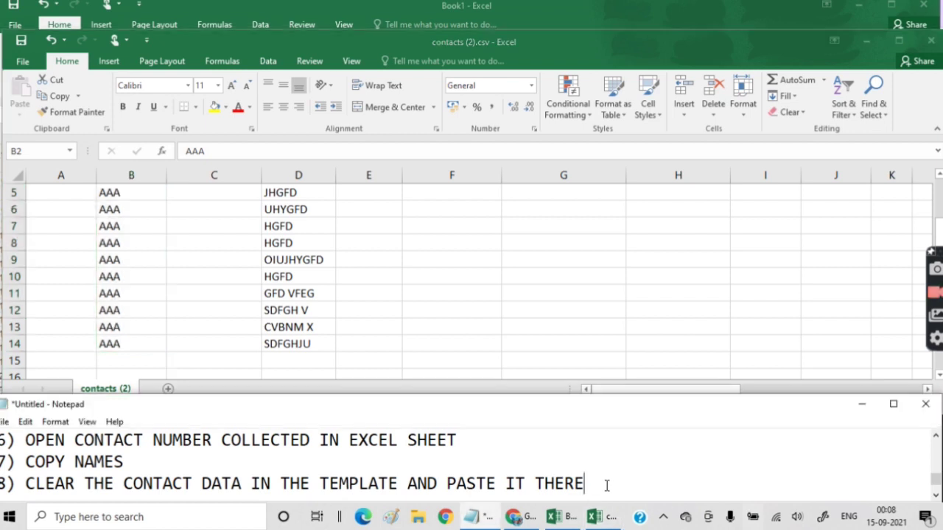
pyautogui.press('Return')
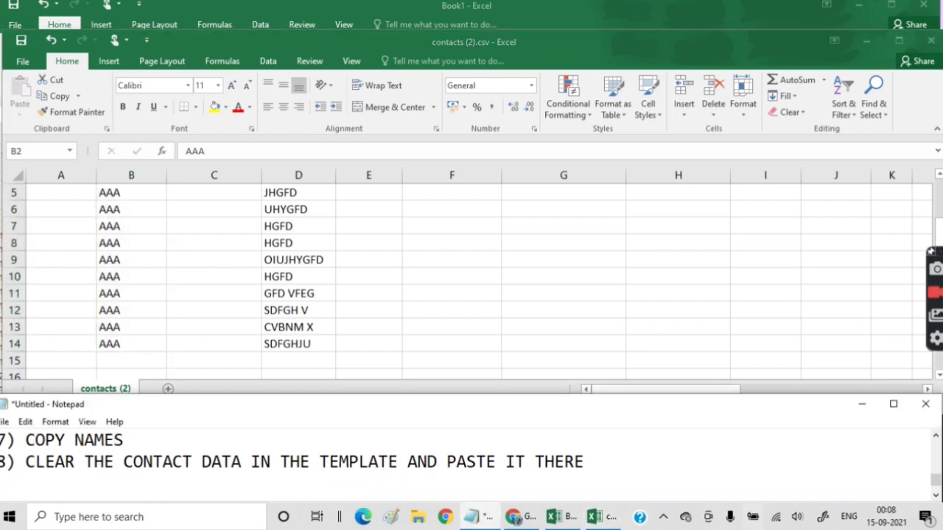
pyautogui.write('9) GI')
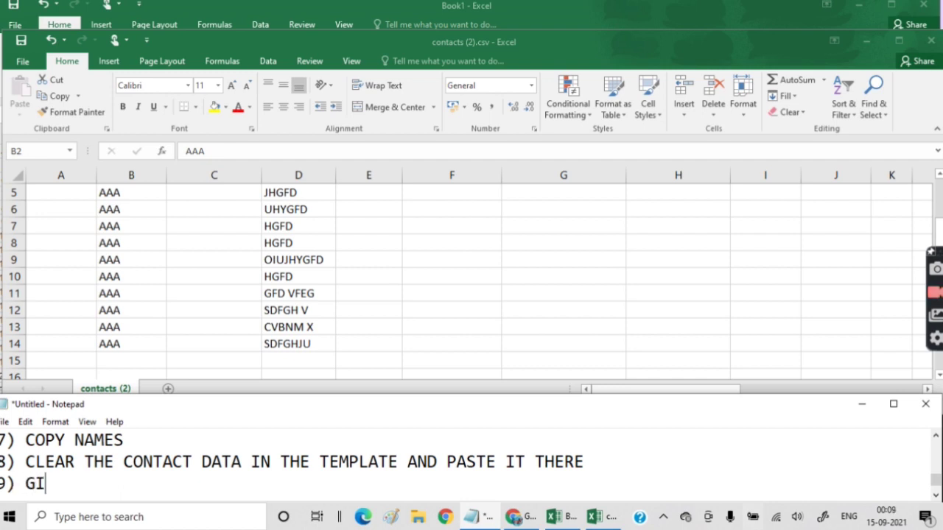
pyautogui.write('VE THE ')
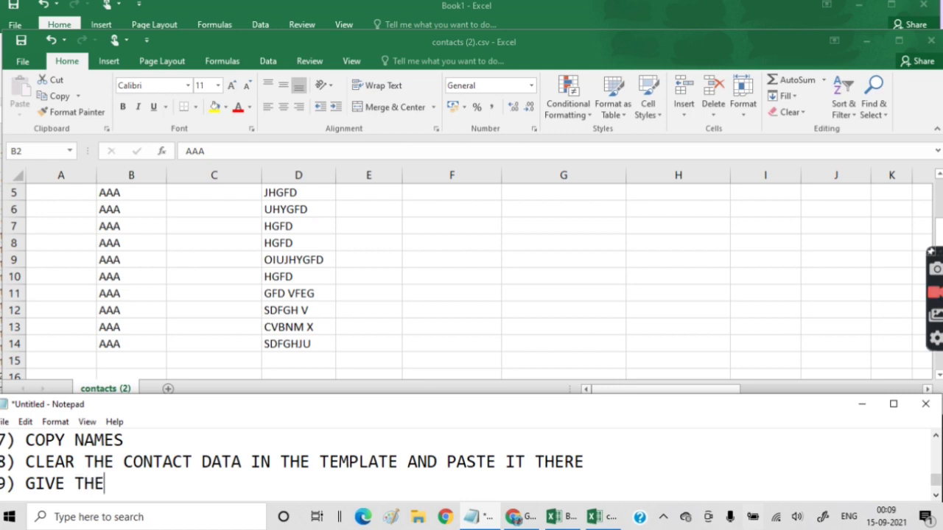
pyautogui.write('FIRST')
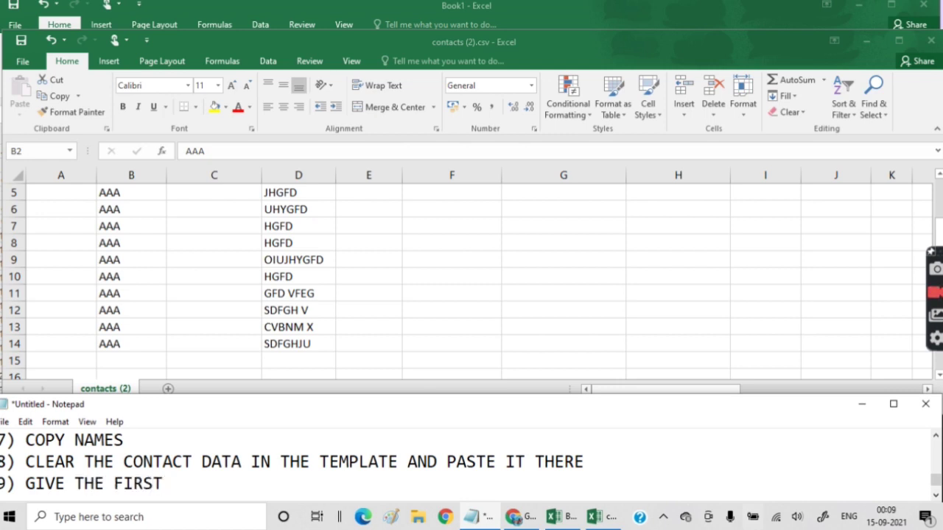
pyautogui.write(' NAME ')
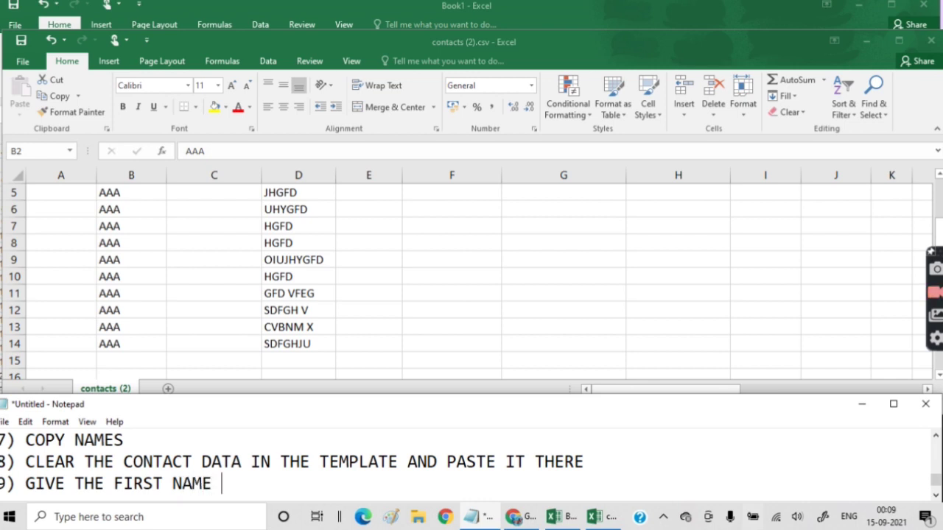
pyautogui.write('UNIQUE ')
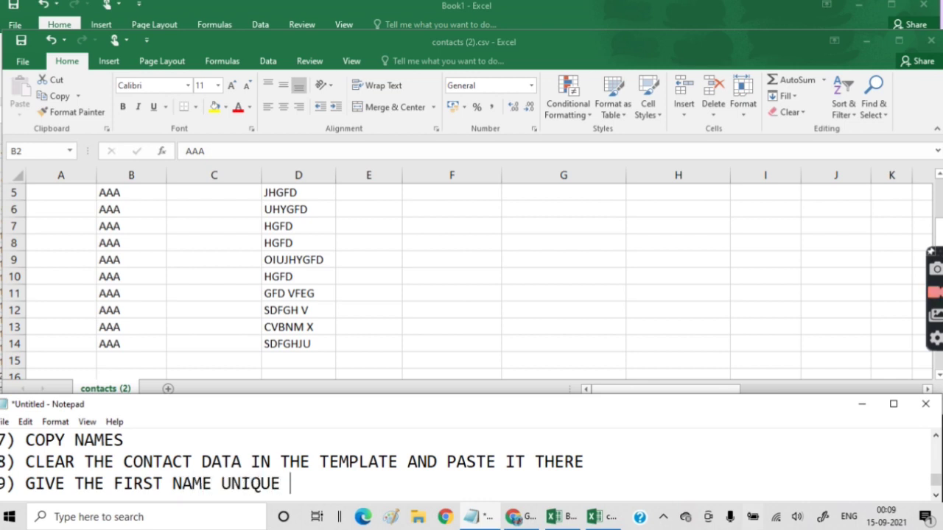
pyautogui.write('FOR ')
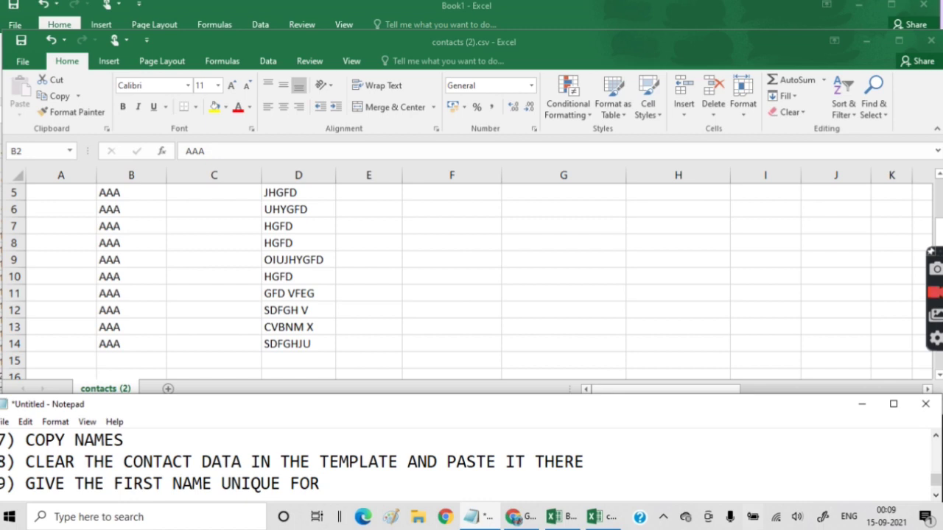
pyautogui.write('ALL FOR ')
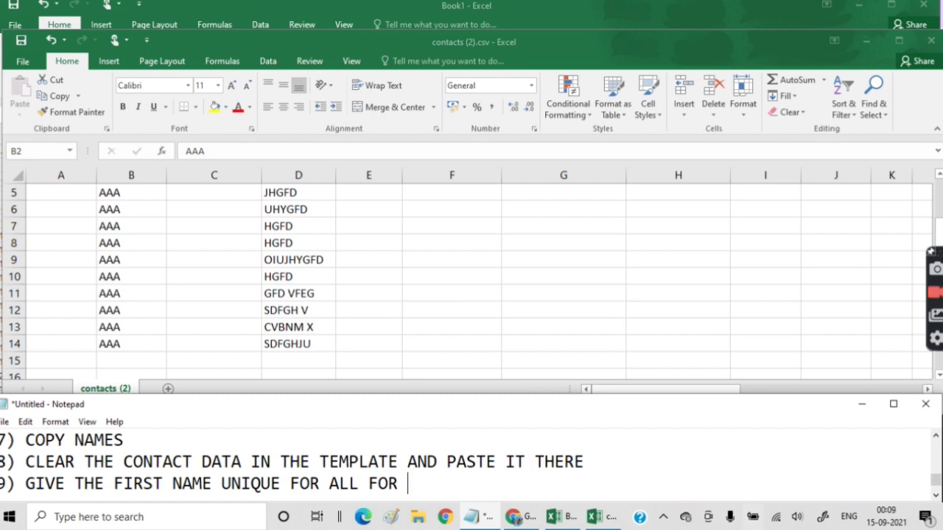
pyautogui.write('SORT ')
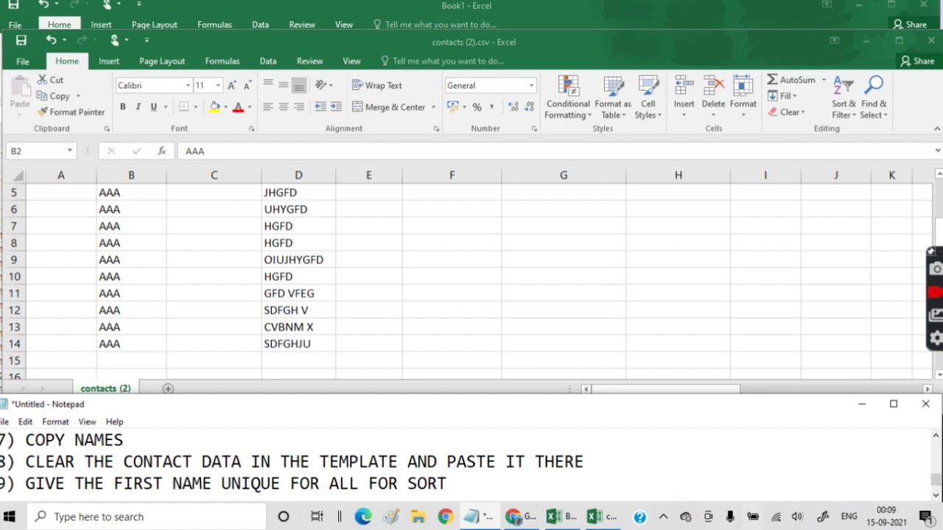
pyautogui.write('THI')
pyautogui.press('BackSpace')
pyautogui.write('ESE ')
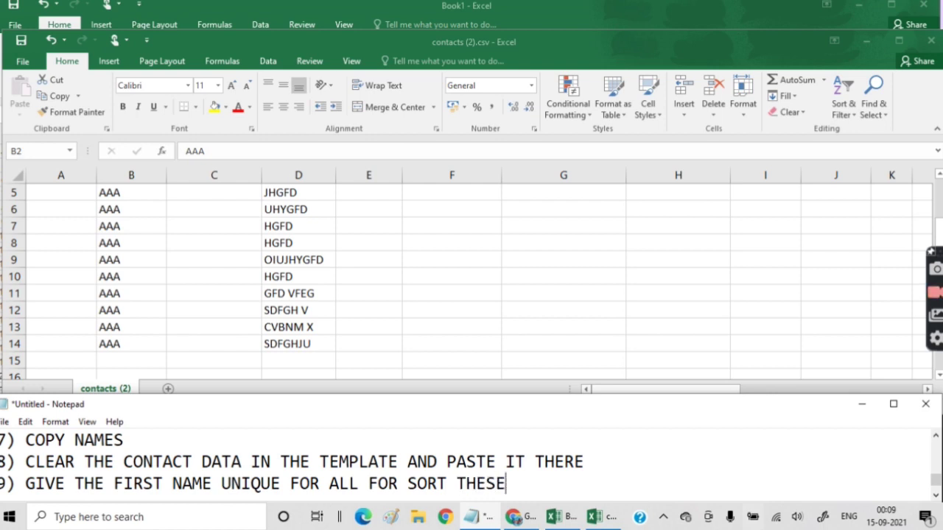
pyautogui.write('CONTA')
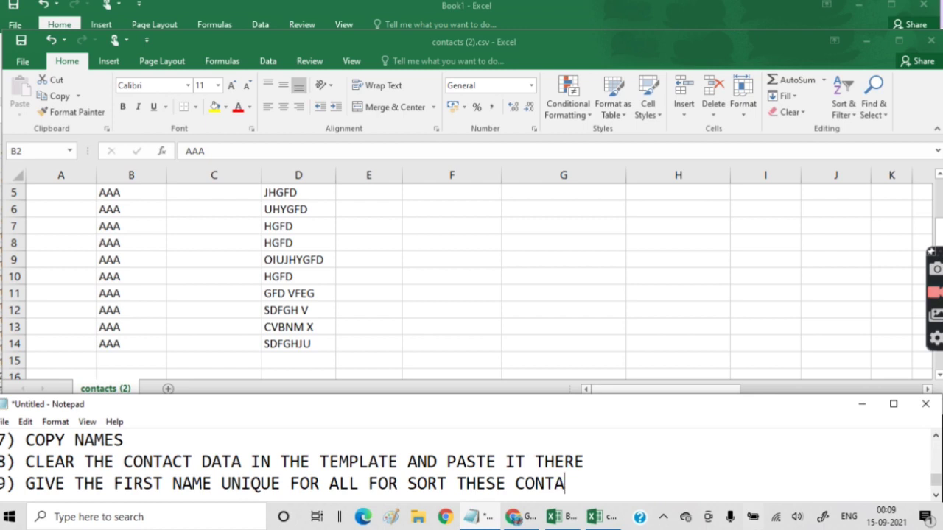
pyautogui.write('CTS ')
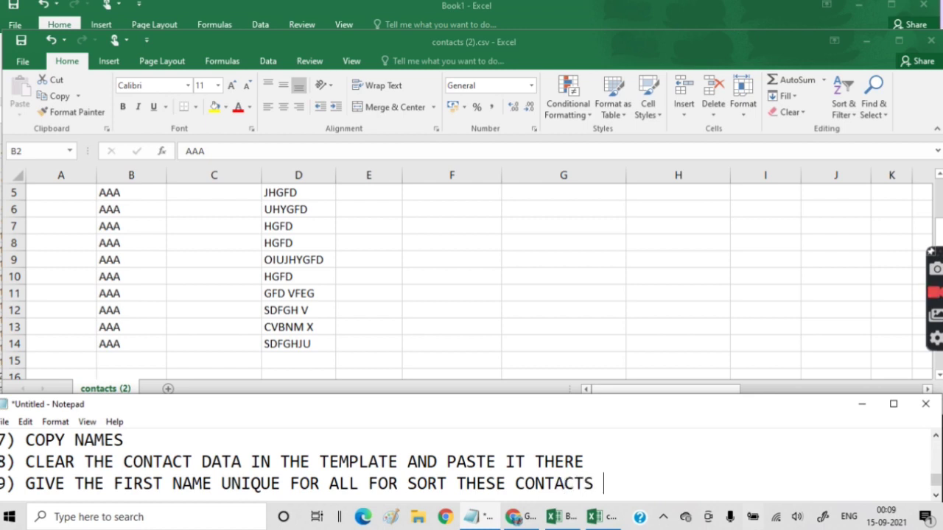
pyautogui.write('AFTER ')
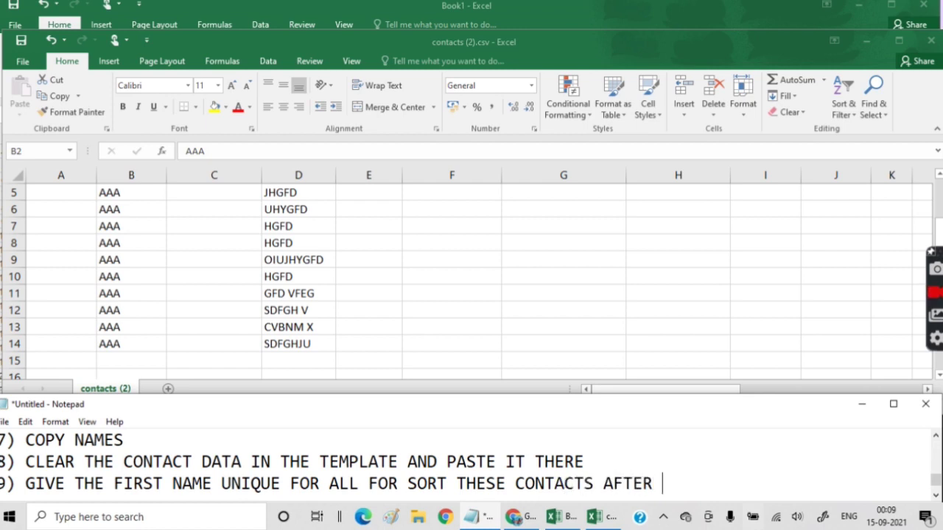
pyautogui.write('SAVIN')
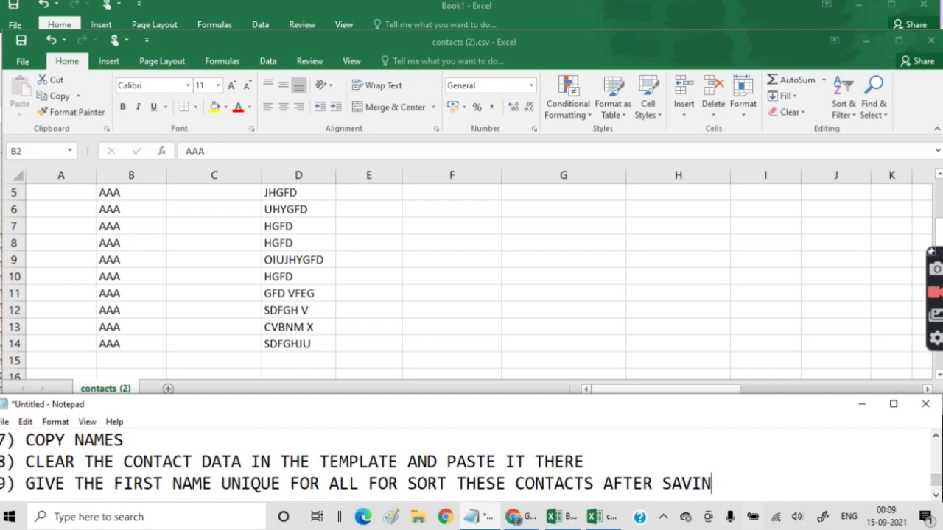
pyautogui.write('G')
pyautogui.write(' F')
pyautogui.write('OR ')
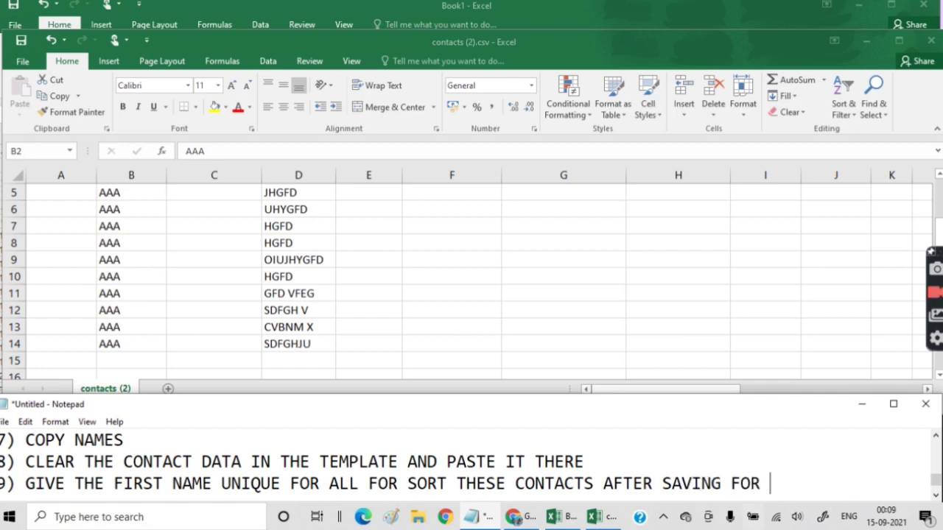
pyautogui.write('CREATING ')
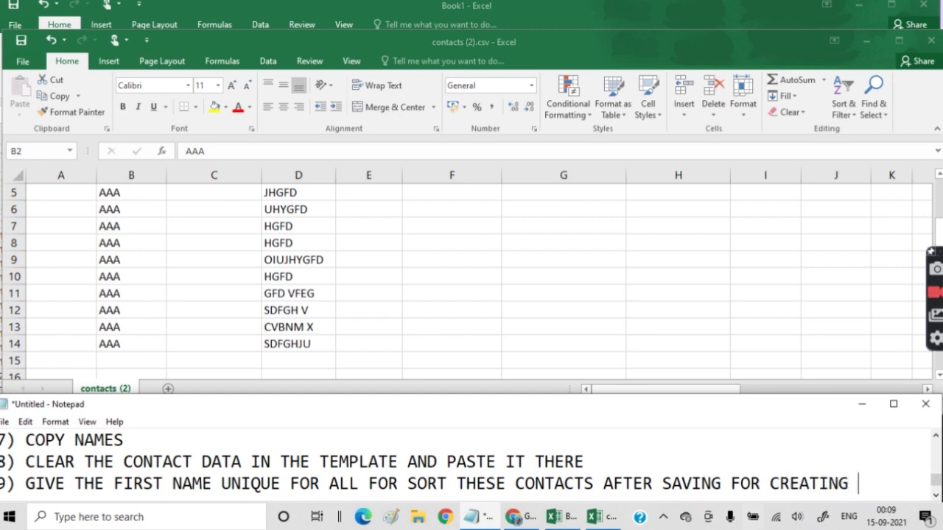
pyautogui.write('GROUP')
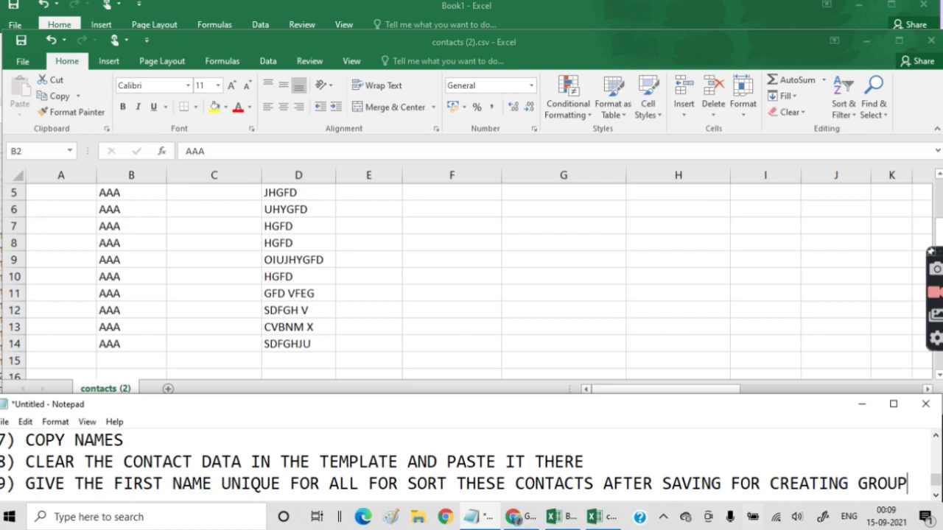
pyautogui.write('S.')
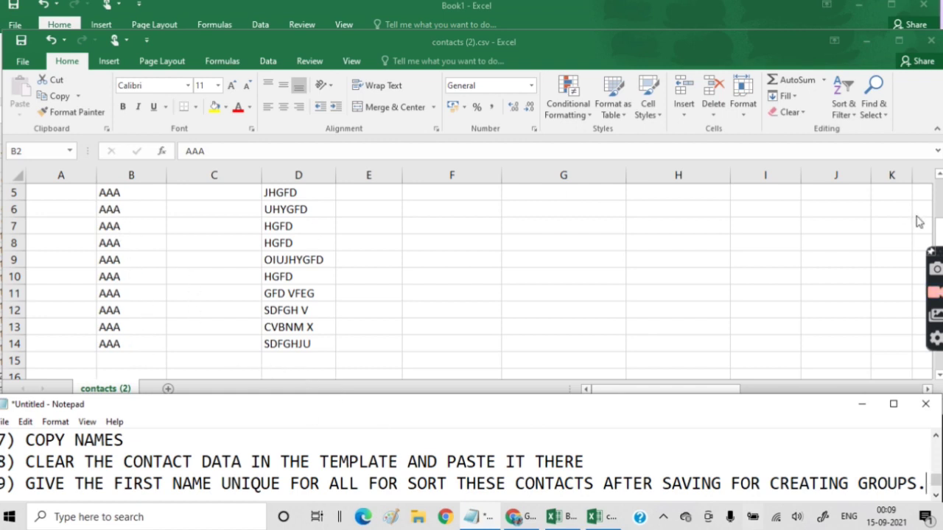
pyautogui.click(937, 228)
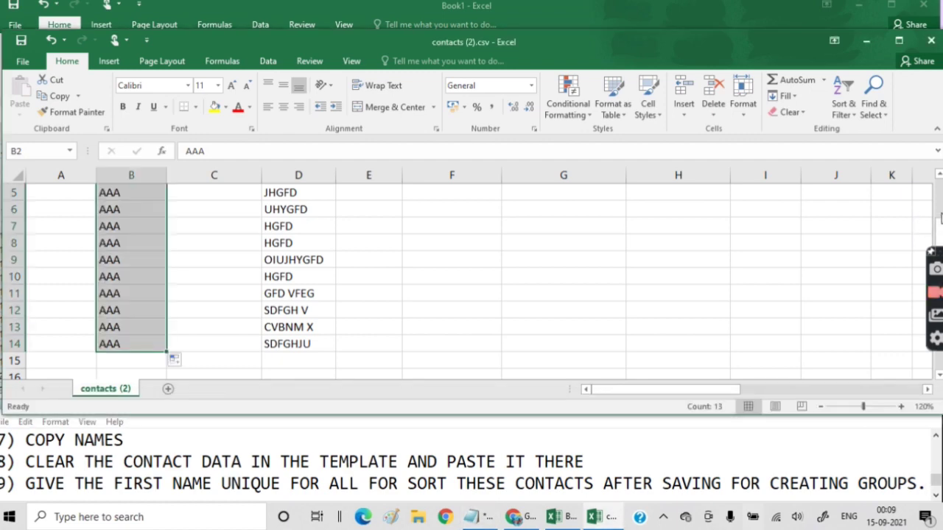
pyautogui.moveTo(939, 228); pyautogui.dragTo(940, 197)
pyautogui.click(545, 268)
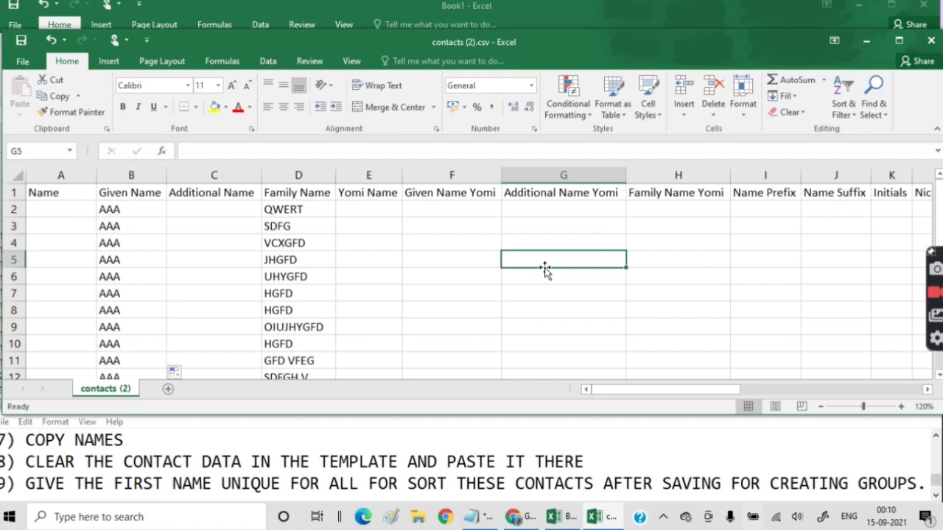
# Step: Add the line "10) COPY THE PHONE NUMBER FROM COLLECTED DATA" below line 9 in Notepad
pyautogui.click(923, 489)
pyautogui.press('Return')
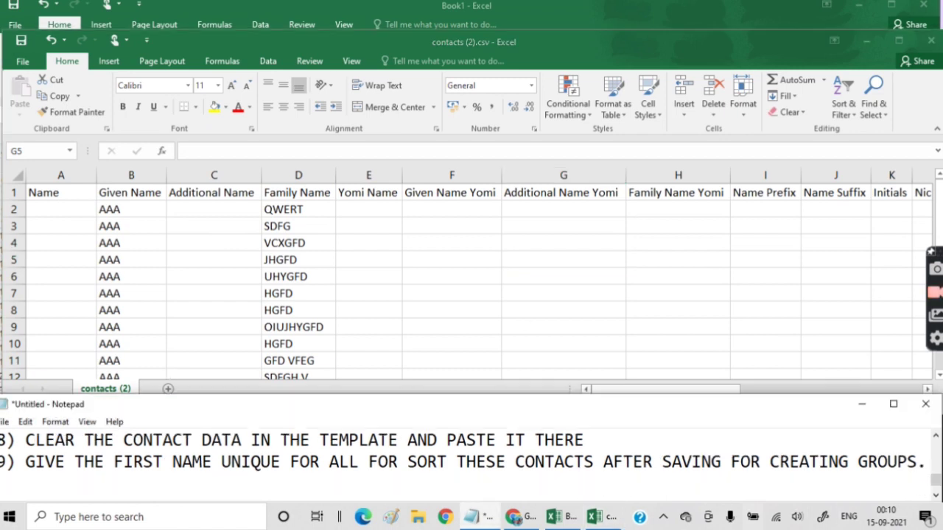
pyautogui.write('10')
pyautogui.press('BackSpace')
pyautogui.write(') ')
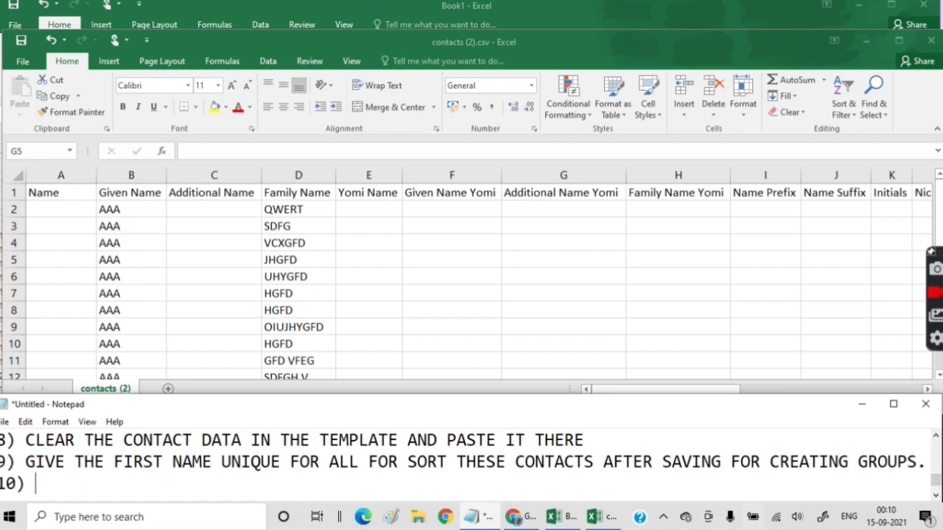
pyautogui.write('COPY T')
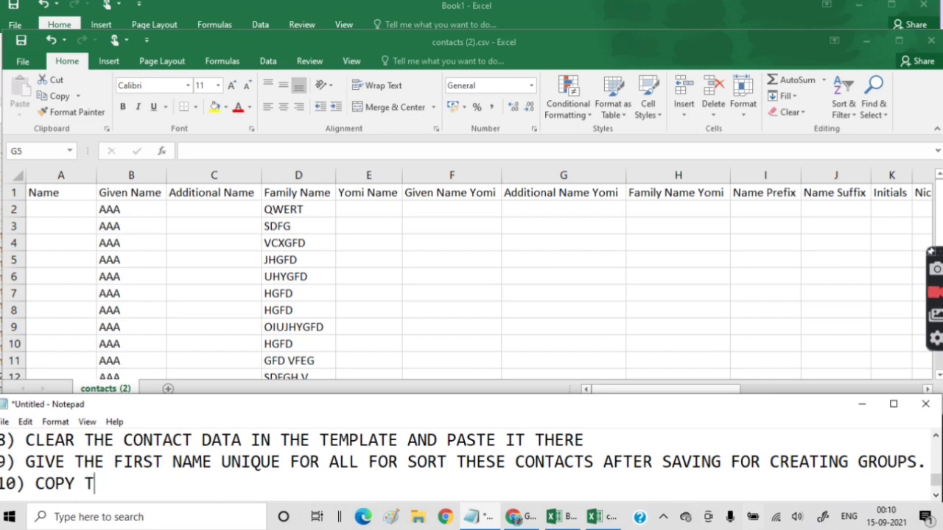
pyautogui.write('HE PHO')
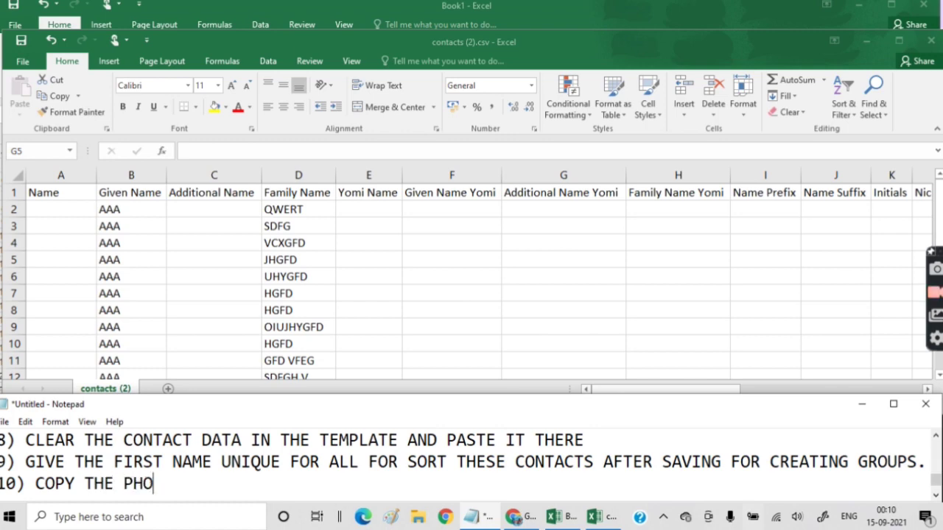
pyautogui.write('NE NUMBER')
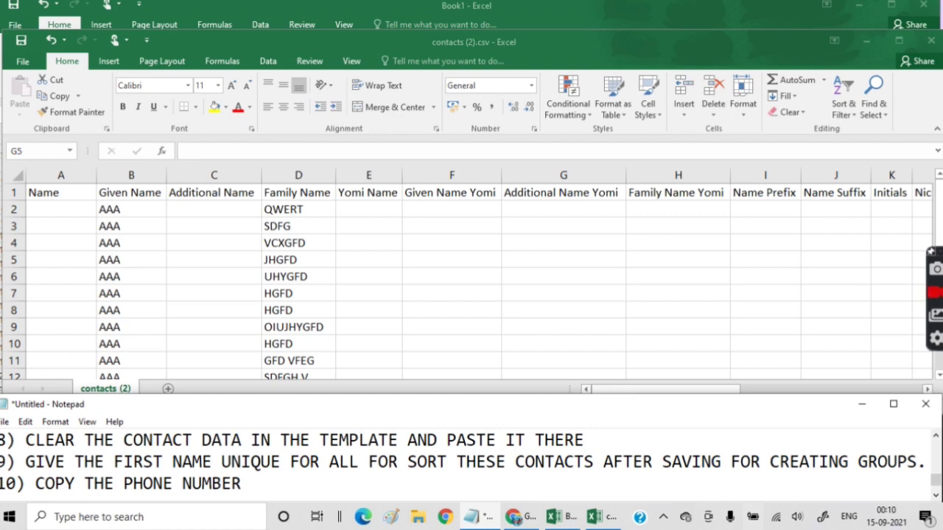
pyautogui.write(' FROM ')
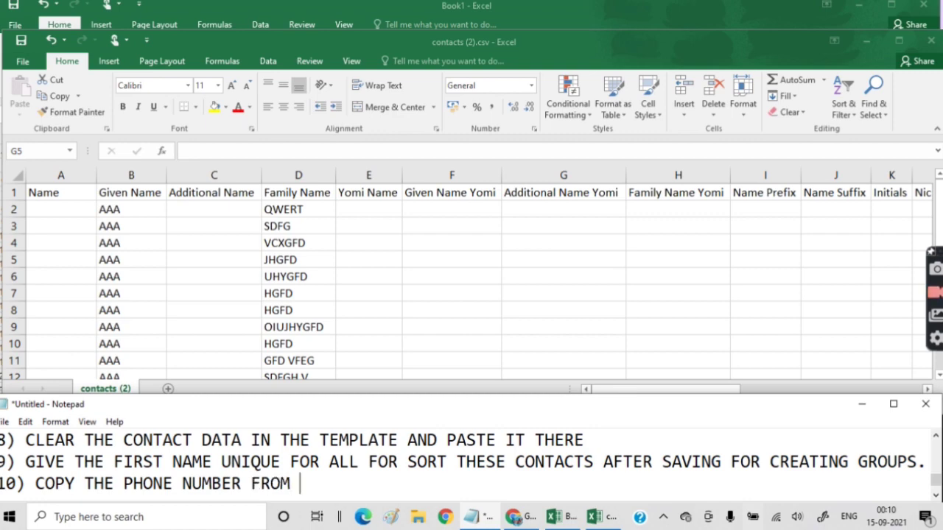
pyautogui.write('COLLE')
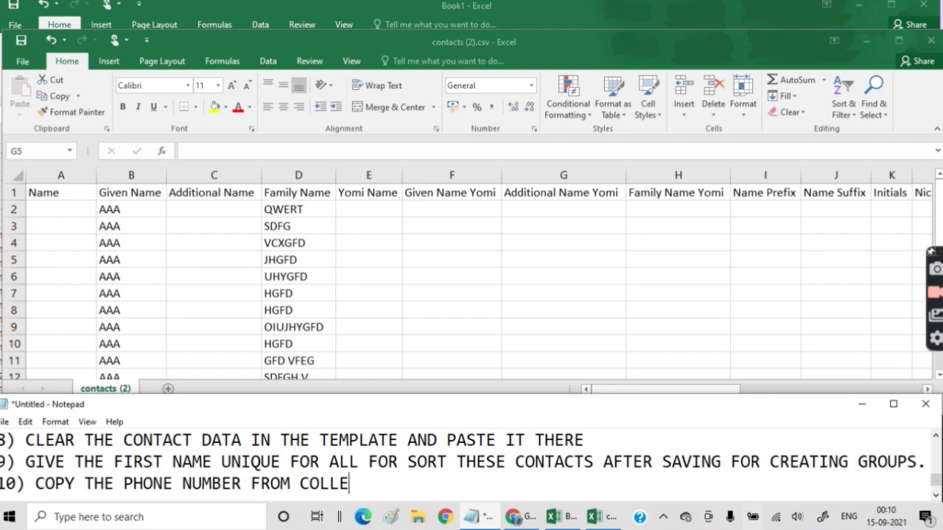
pyautogui.write('CTED DATA')
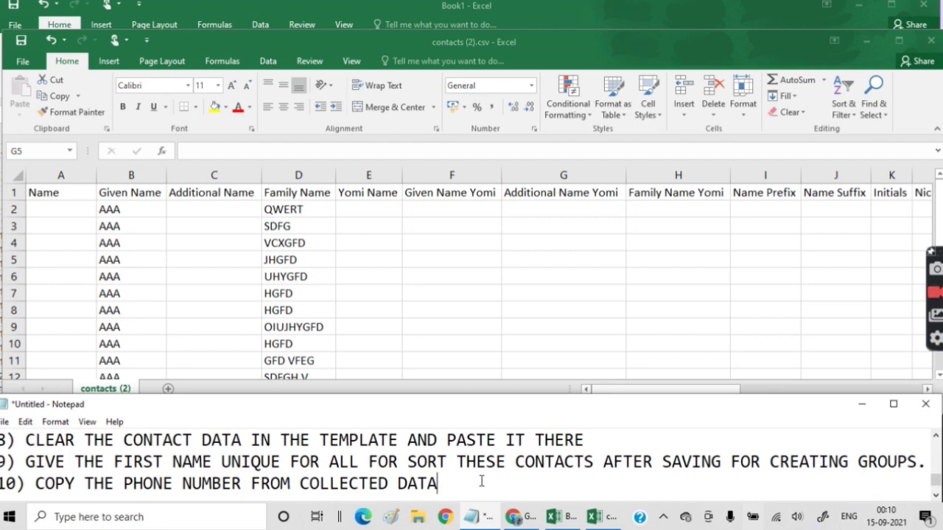
# Step: Switch to Book1 and copy the phone numbers in B4:B16 of the sample collection data
pyautogui.click(560, 516)
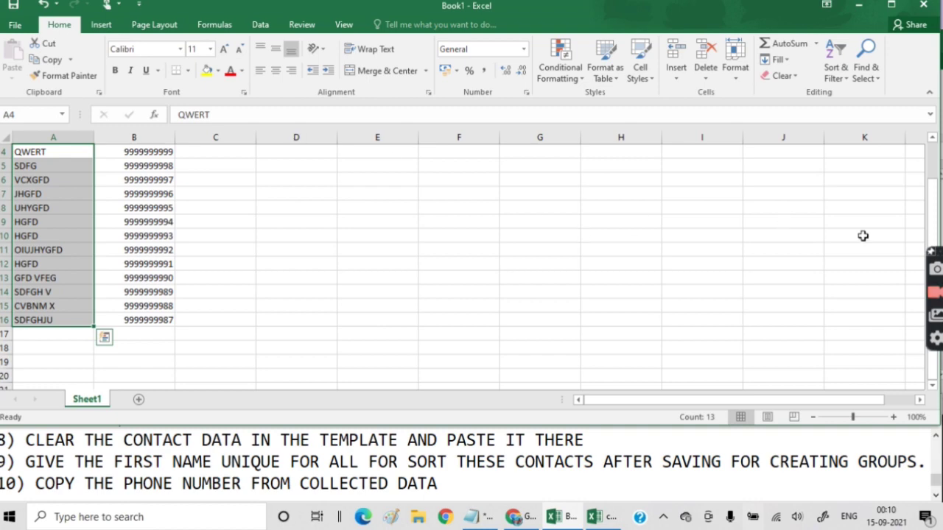
pyautogui.scroll(1, 934, 232)
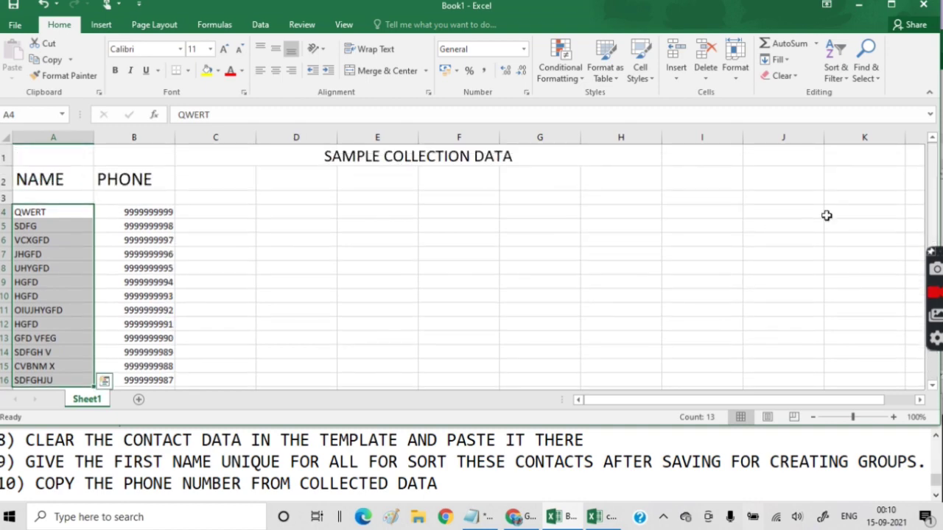
pyautogui.moveTo(150, 212); pyautogui.dragTo(147, 320)
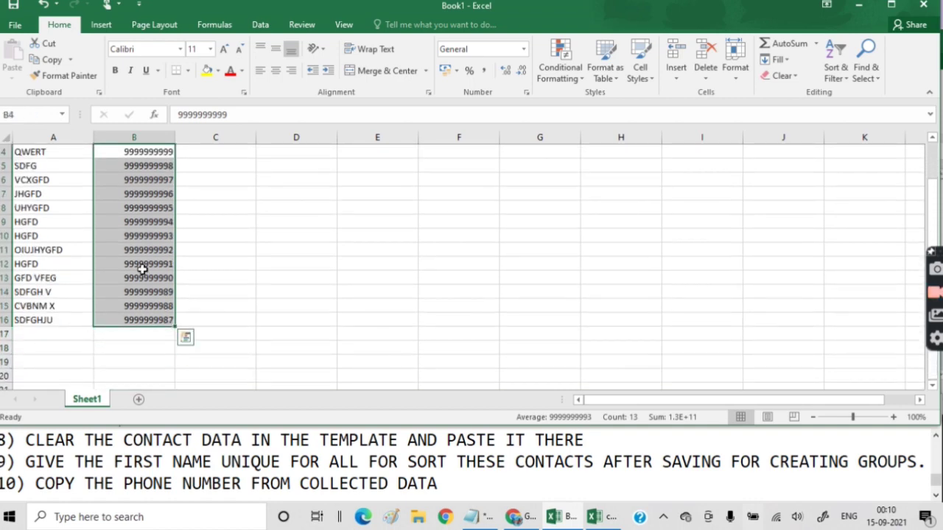
pyautogui.rightClick(143, 273)
pyautogui.click(177, 228)
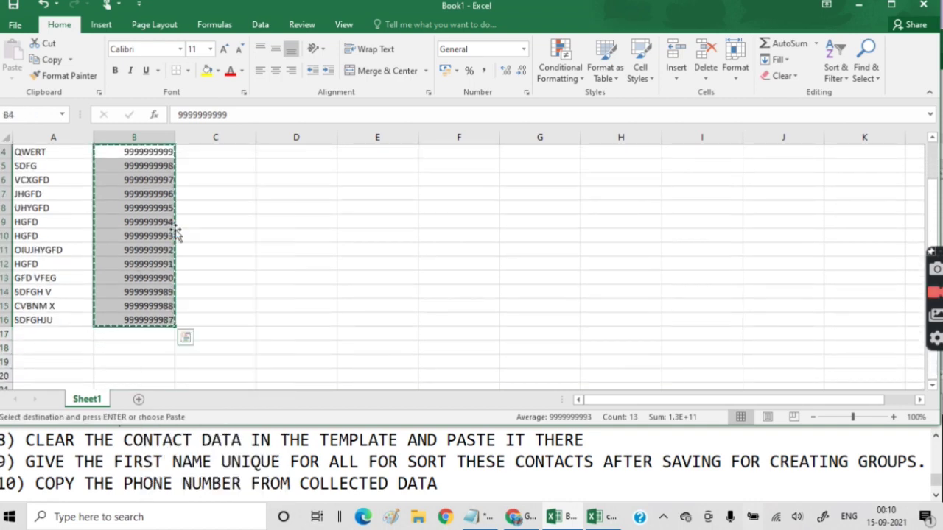
# Step: Start a new line in Notepad reading "11) PASTE ON TEMPLATE WHERE NUMBER IS PRES"
pyautogui.click(486, 480)
pyautogui.press('Return')
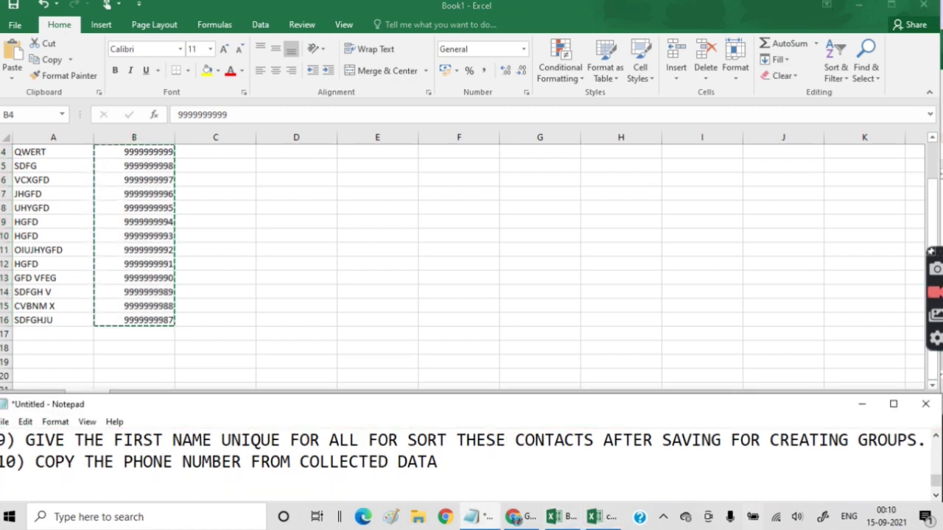
pyautogui.write('11) PAS')
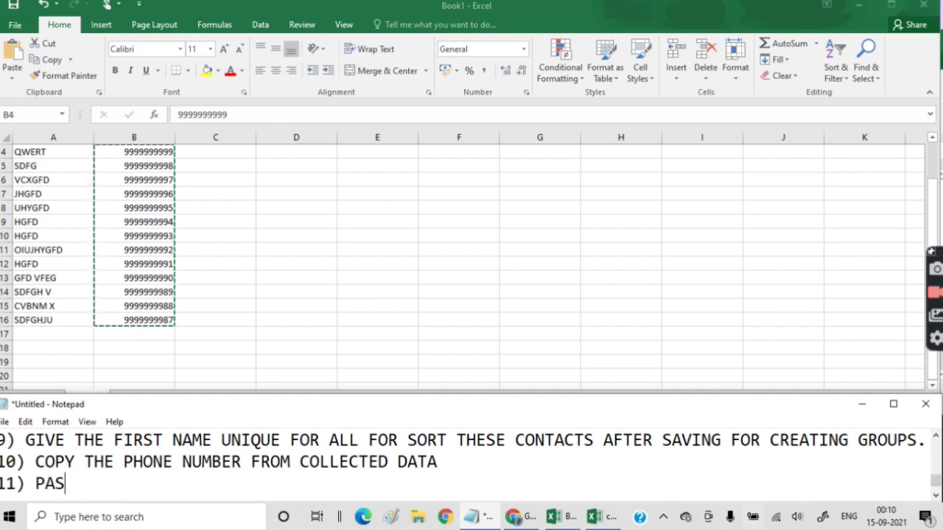
pyautogui.write('TE ')
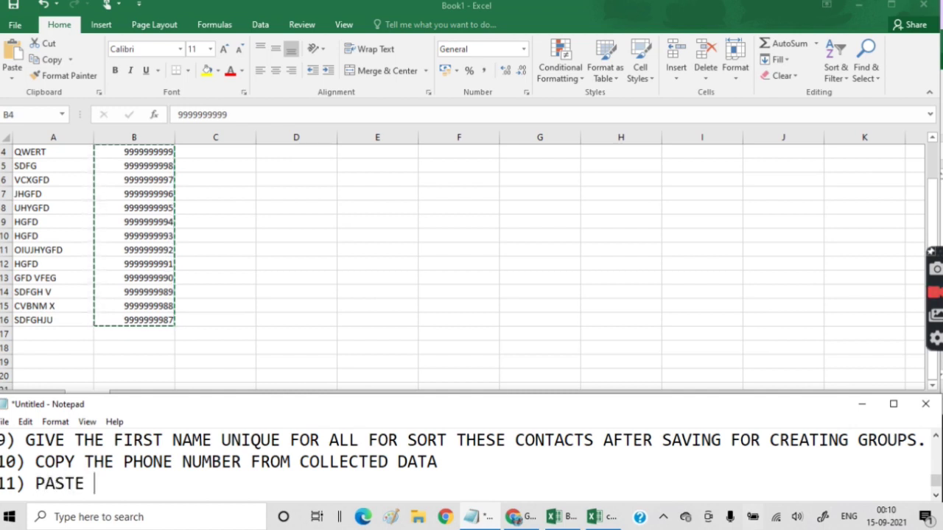
pyautogui.write('ON ')
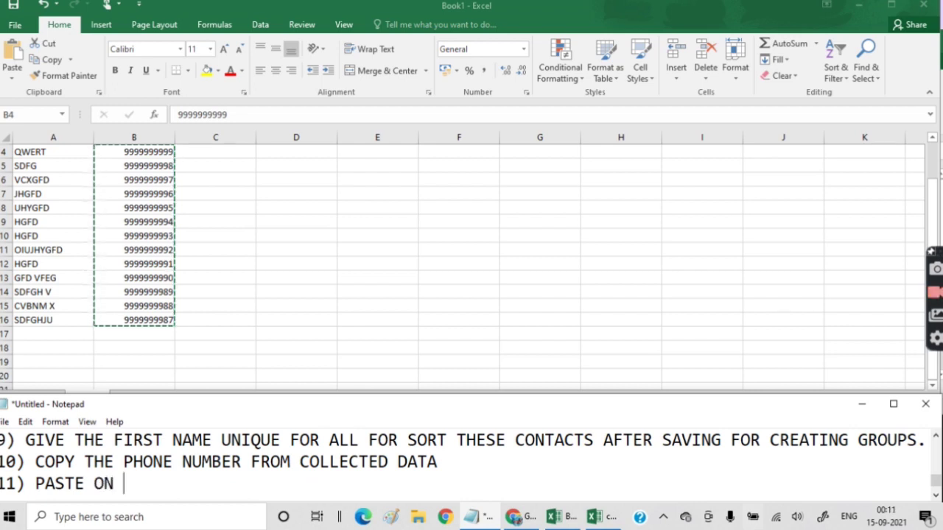
pyautogui.write('TEMPLATE ')
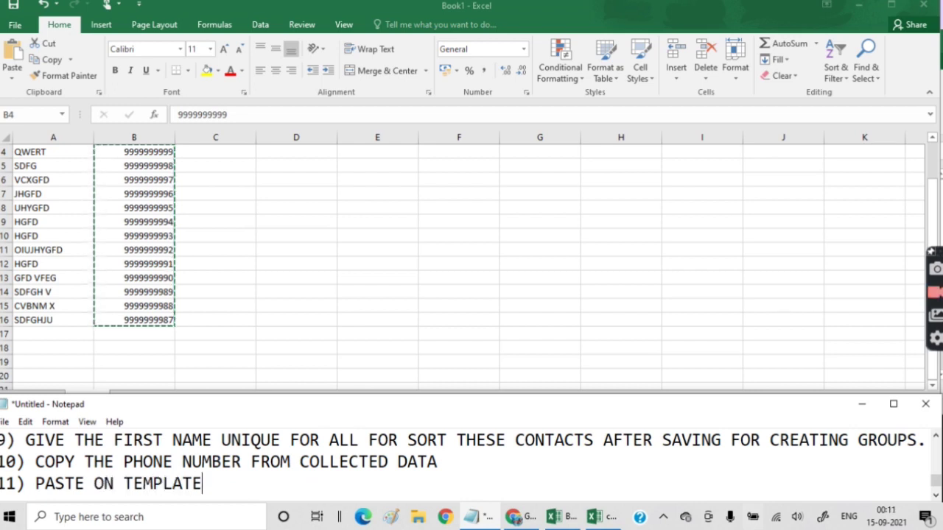
pyautogui.write('WHERE ')
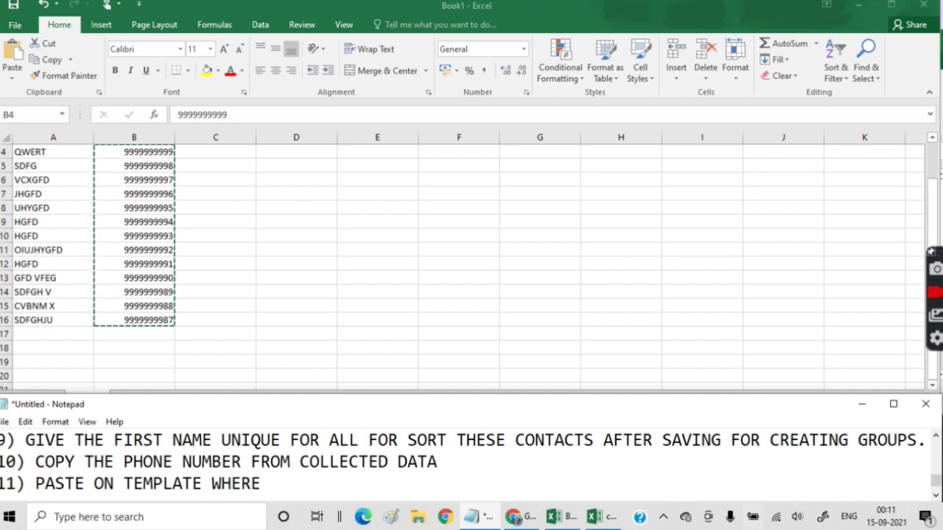
pyautogui.write('NUM')
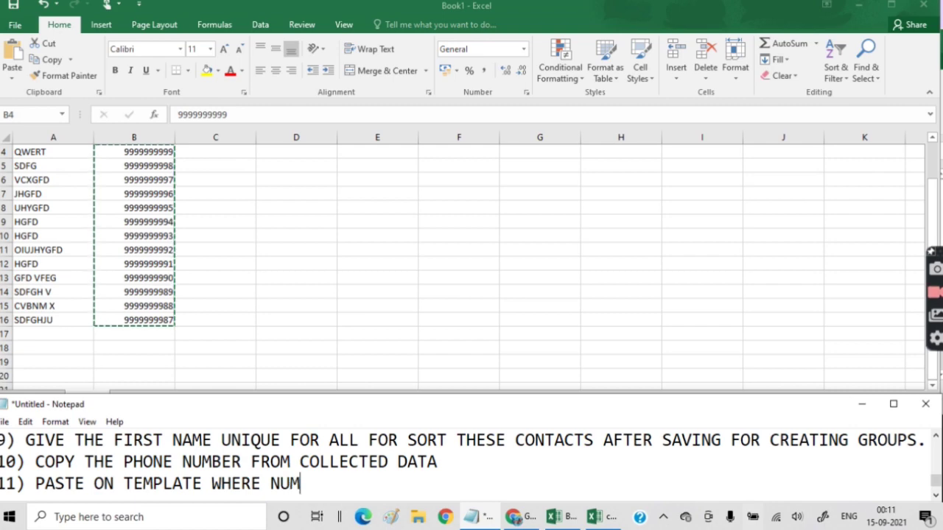
pyautogui.write('BER I')
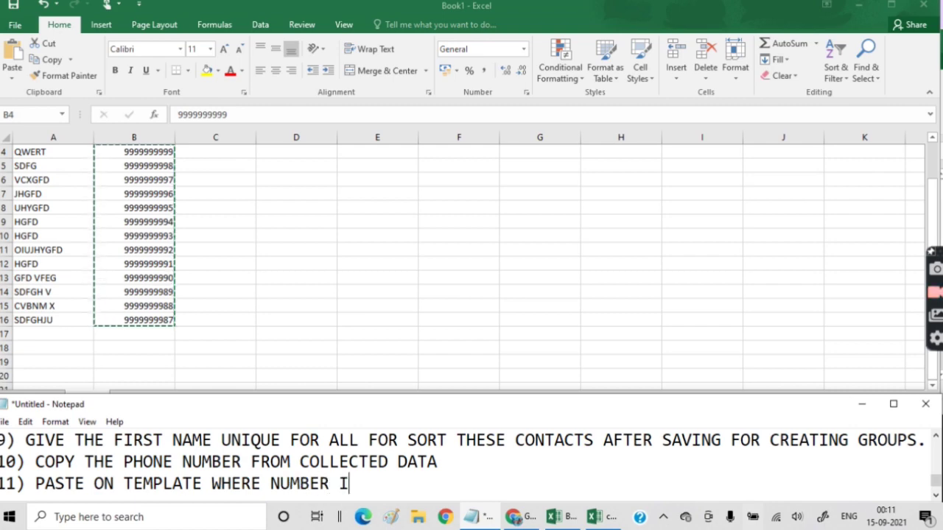
pyautogui.write('S PRE')
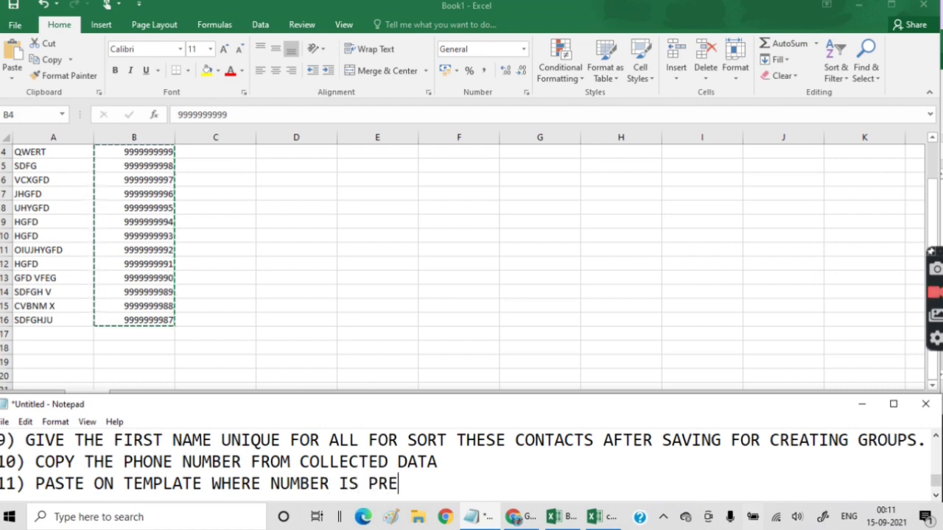
pyautogui.write('S')
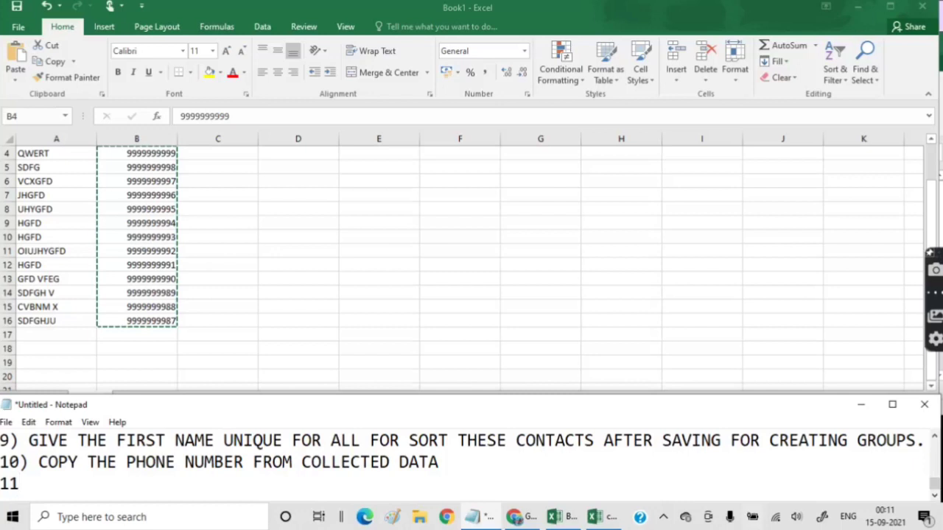
# Step: Write line 11 in Notepad as "11) PASTE ON TEMPLATE WHERE THE PHONE NUMBER IS PRESENT ON THE TEMPLATE"
pyautogui.write(') PAST')
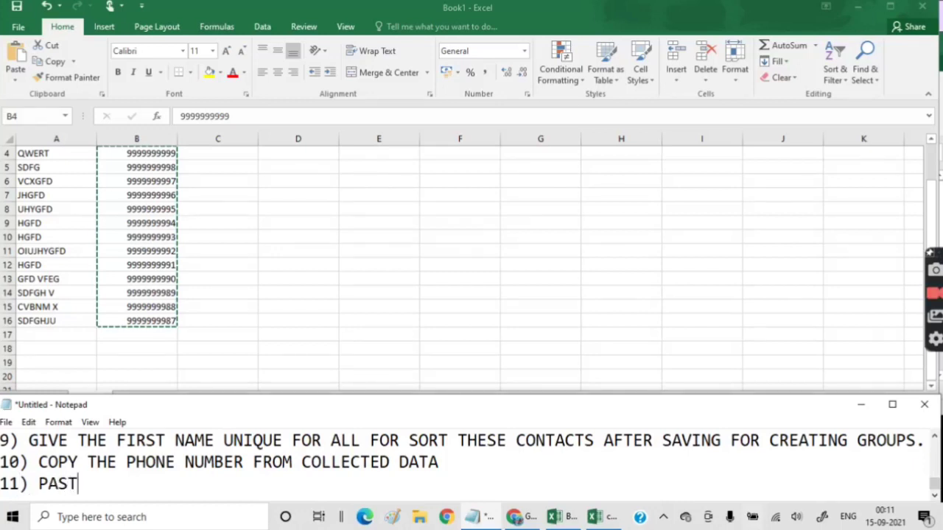
pyautogui.write('E ON T')
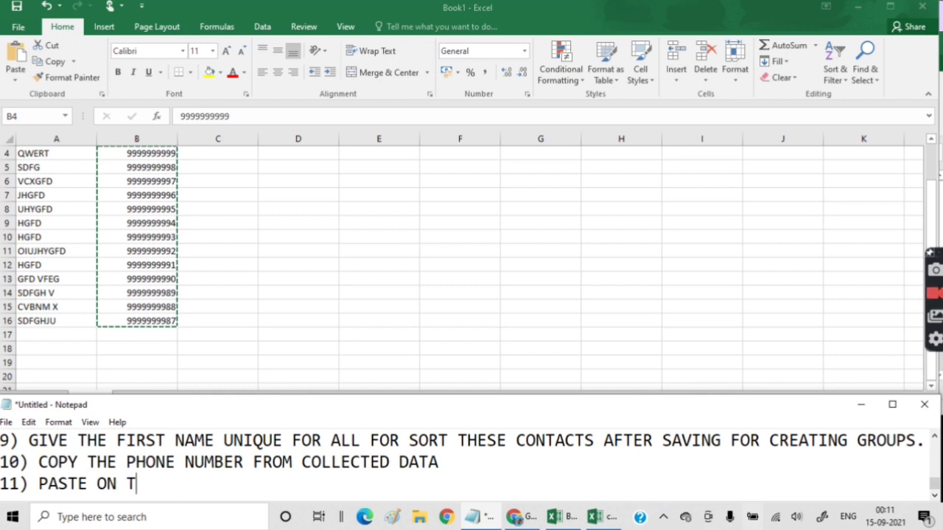
pyautogui.write('EMPL')
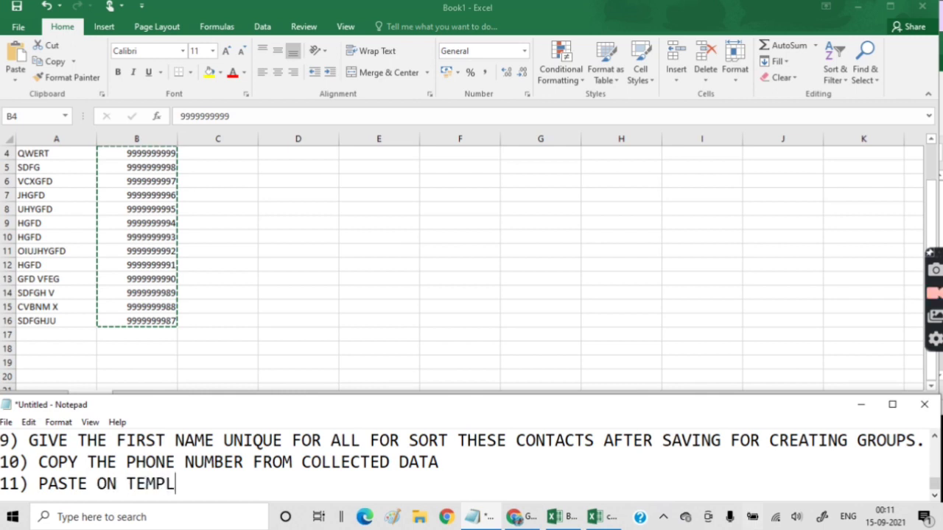
pyautogui.write('ATE')
pyautogui.press('BackSpace')
pyautogui.press('BackSpace')
pyautogui.write('TE WHERE')
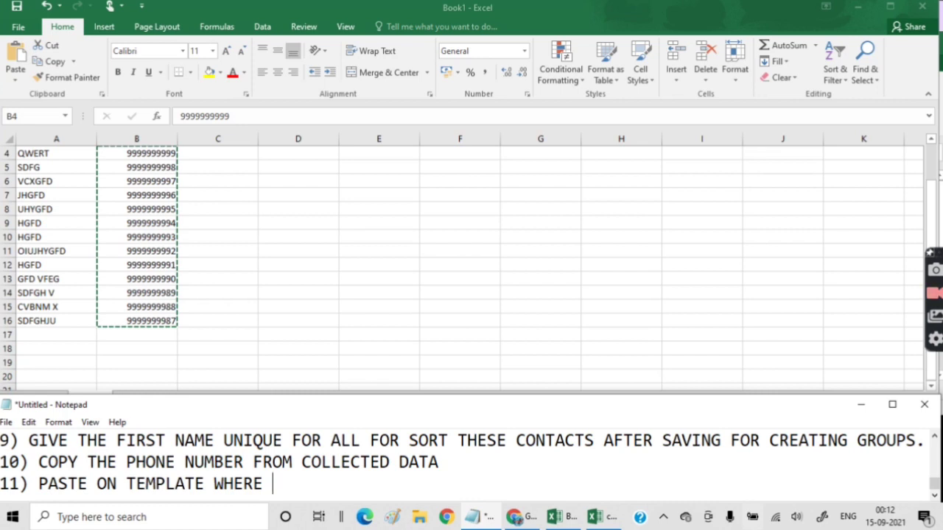
pyautogui.write(' P')
pyautogui.press('BackSpace')
pyautogui.write('THE PH')
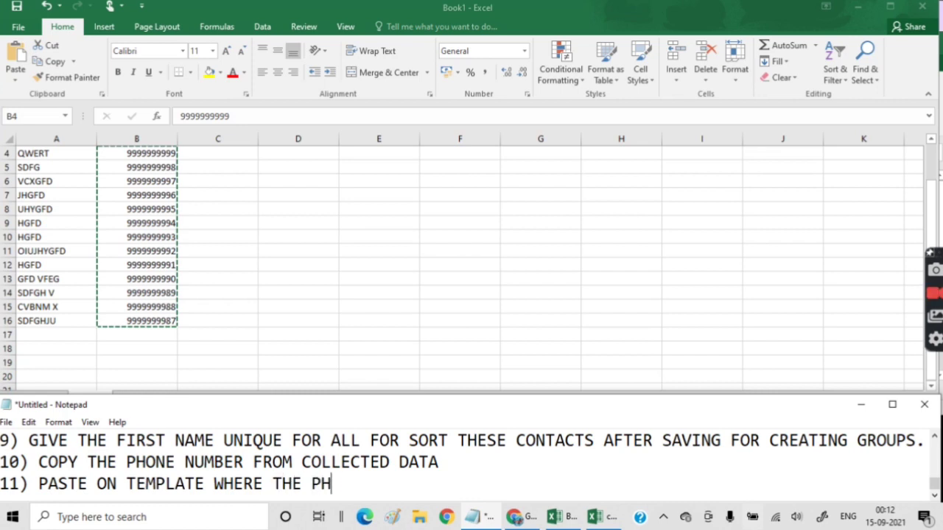
pyautogui.write('ONE NUMBER ')
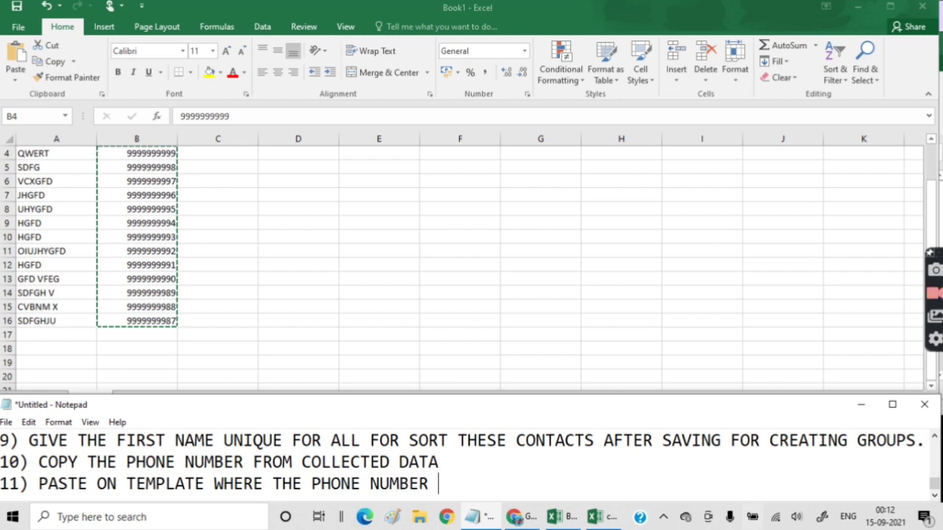
pyautogui.write('IS PRESENT')
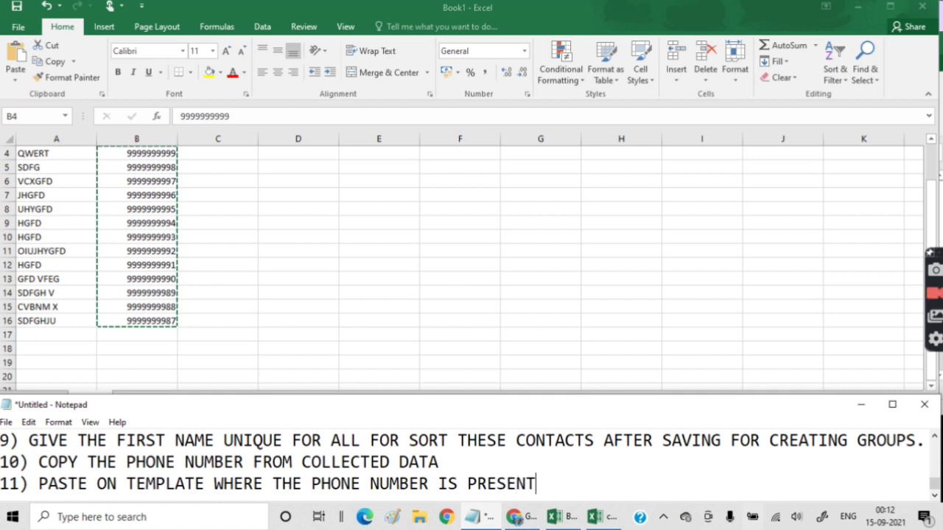
pyautogui.write(' ON THE ')
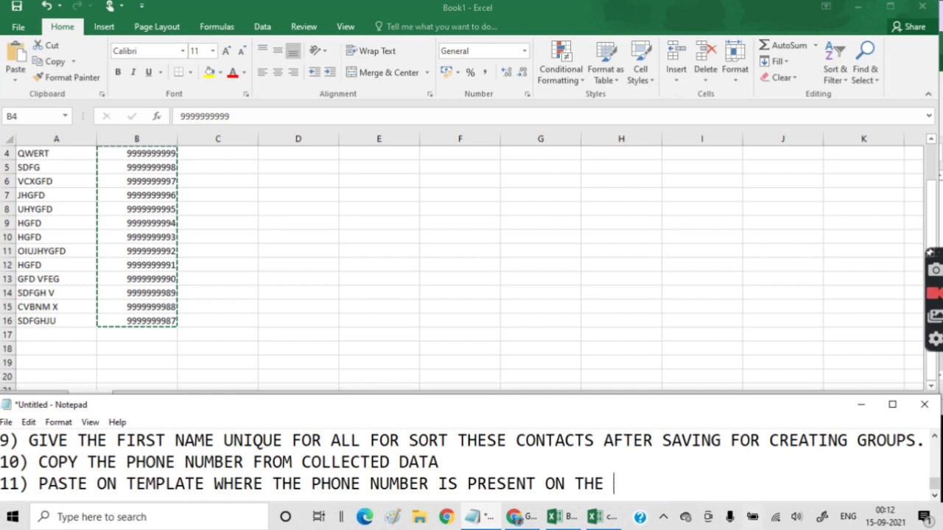
pyautogui.write('TEM')
pyautogui.write('PLATE')
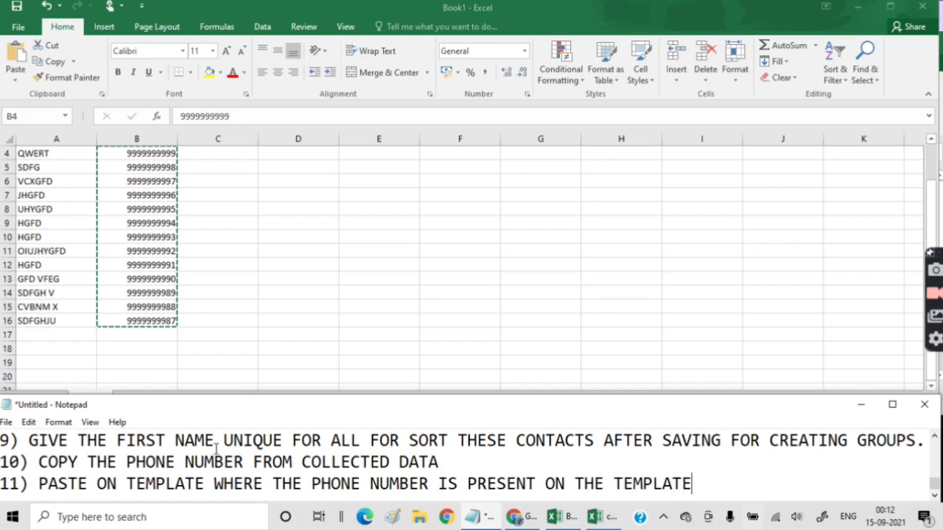
# Step: Switch to contacts (2).csv and delete the sample phone number in AE2 under Phone 1 - Value, shifting cells left
pyautogui.click(596, 517)
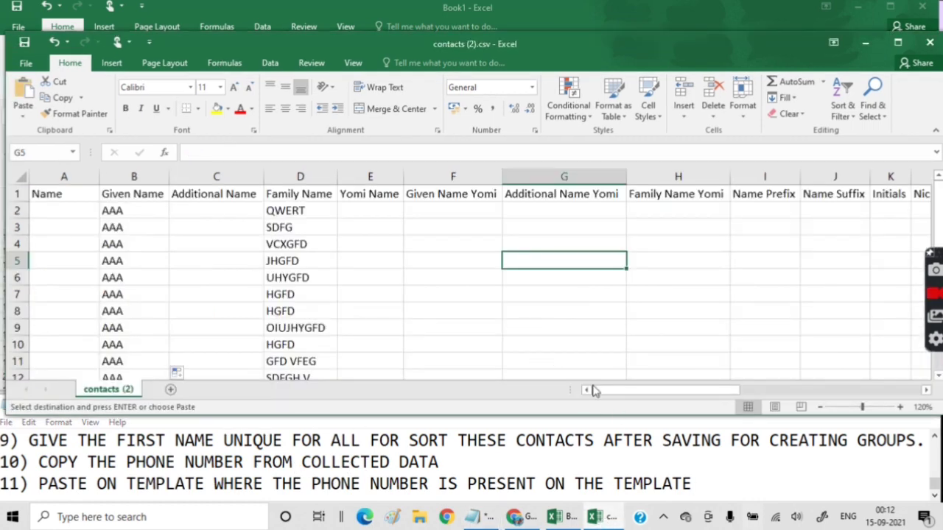
pyautogui.moveTo(618, 396); pyautogui.dragTo(822, 371)
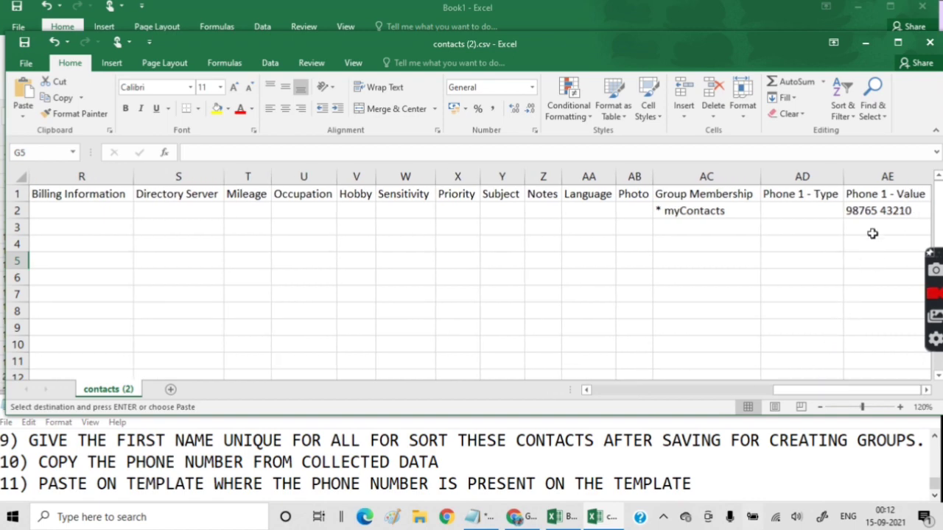
pyautogui.click(874, 212)
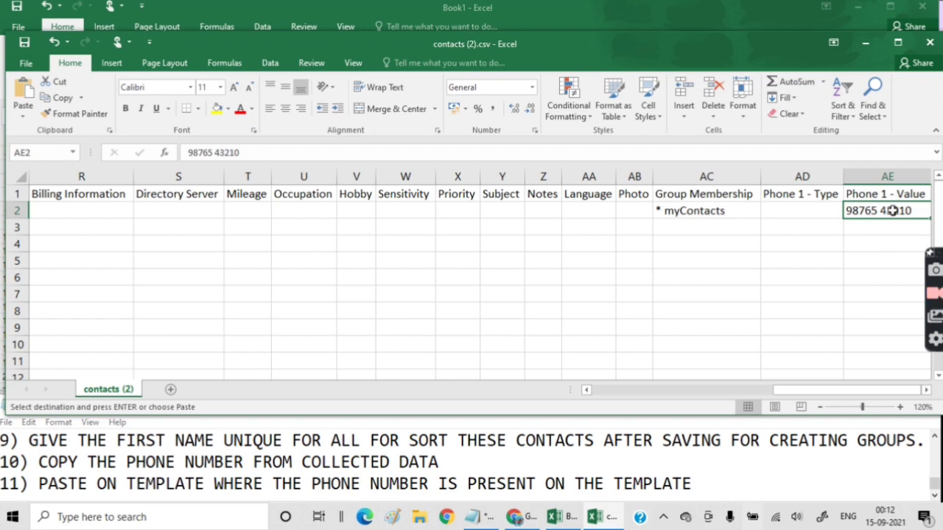
pyautogui.rightClick(893, 211)
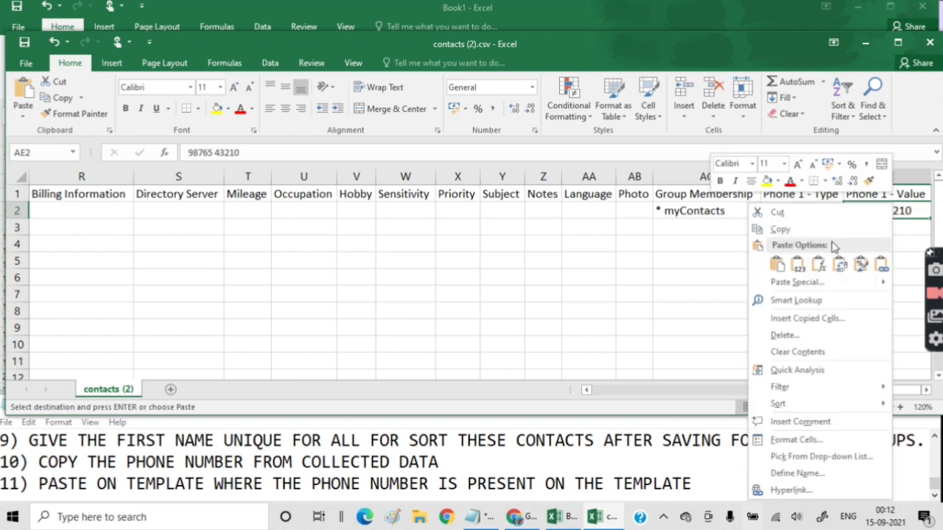
pyautogui.click(795, 337)
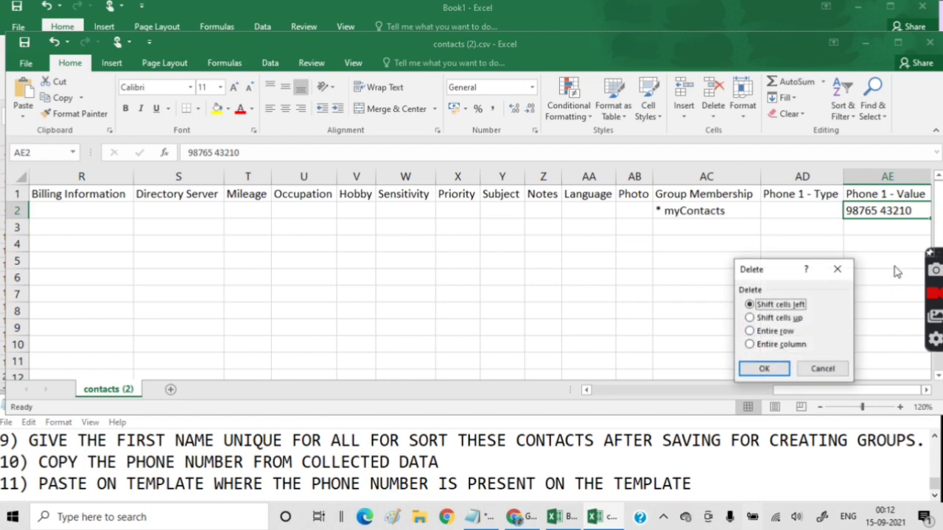
pyautogui.click(764, 369)
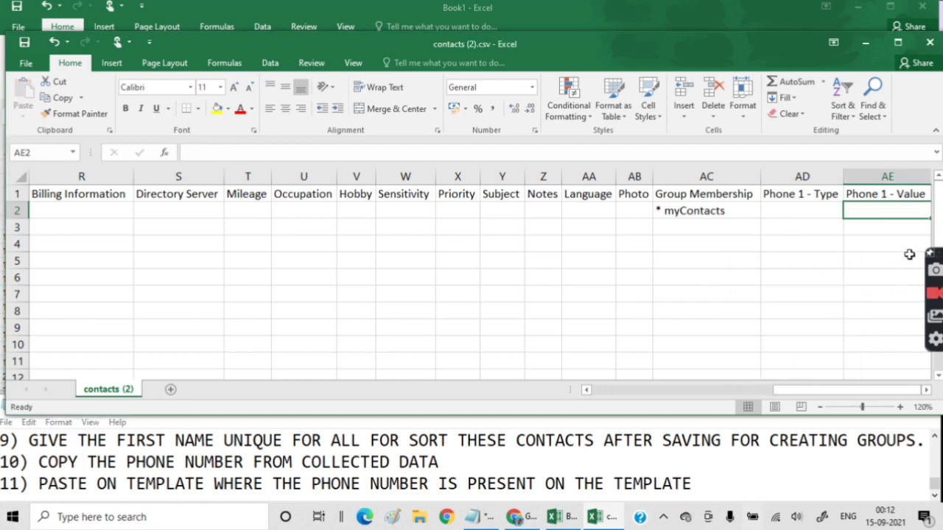
# Step: Copy the phone numbers in B4:B16 of Book1 again and paste them into contacts (2).csv from AE2 down, under Phone 1 - Value
pyautogui.rightClick(877, 212)
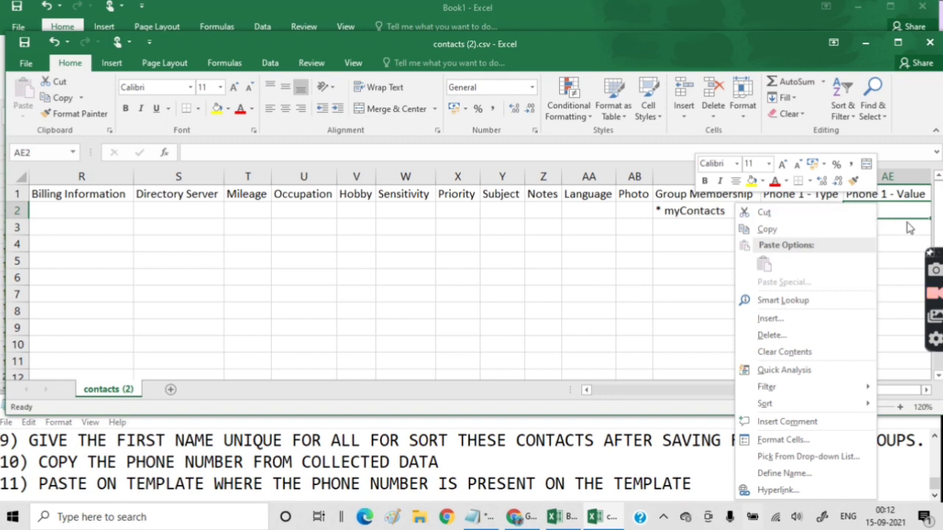
pyautogui.press('Escape')
pyautogui.click(579, 520)
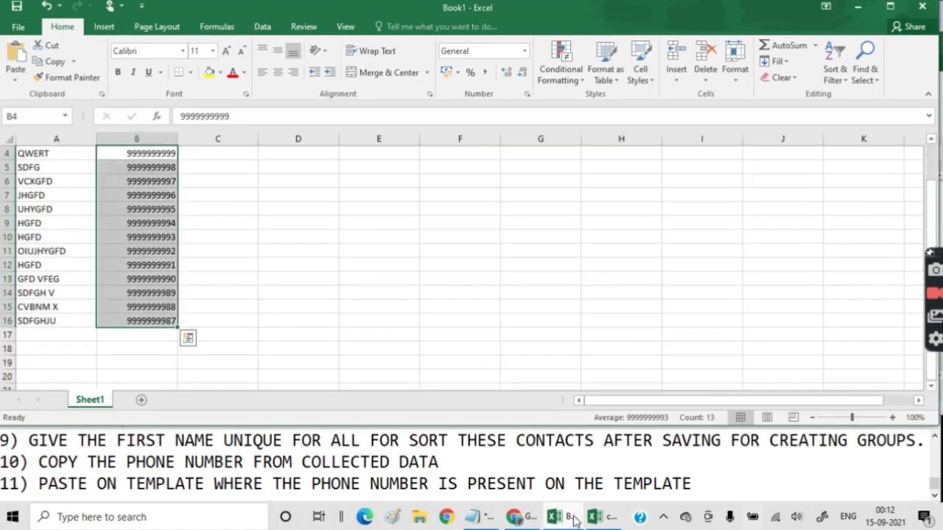
pyautogui.rightClick(160, 208)
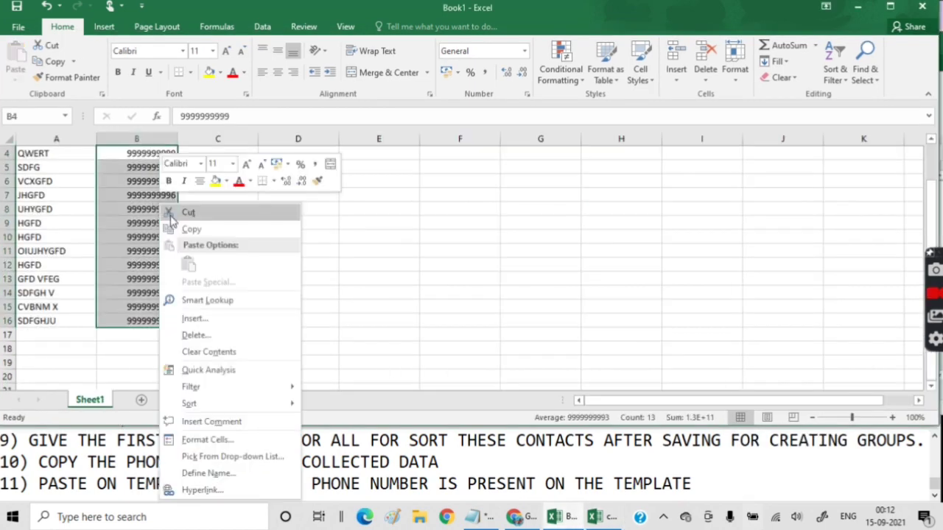
pyautogui.click(191, 230)
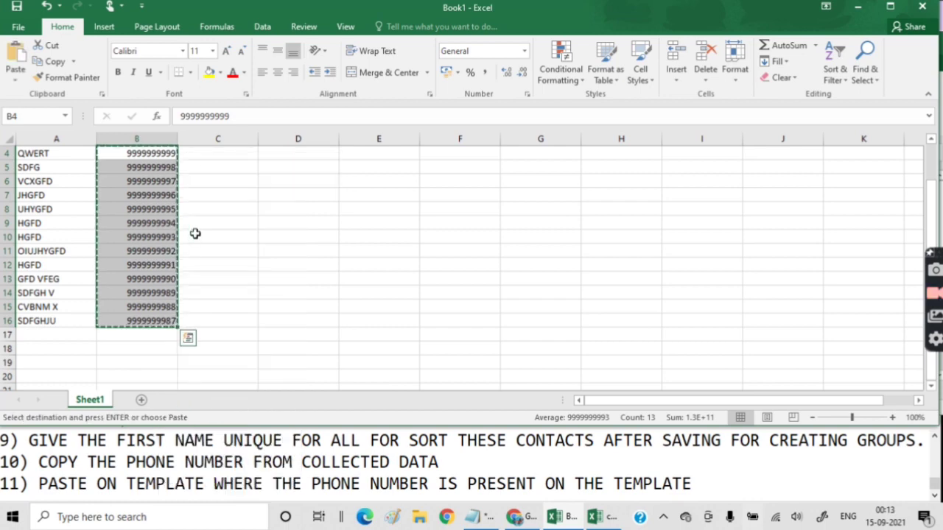
pyautogui.click(598, 516)
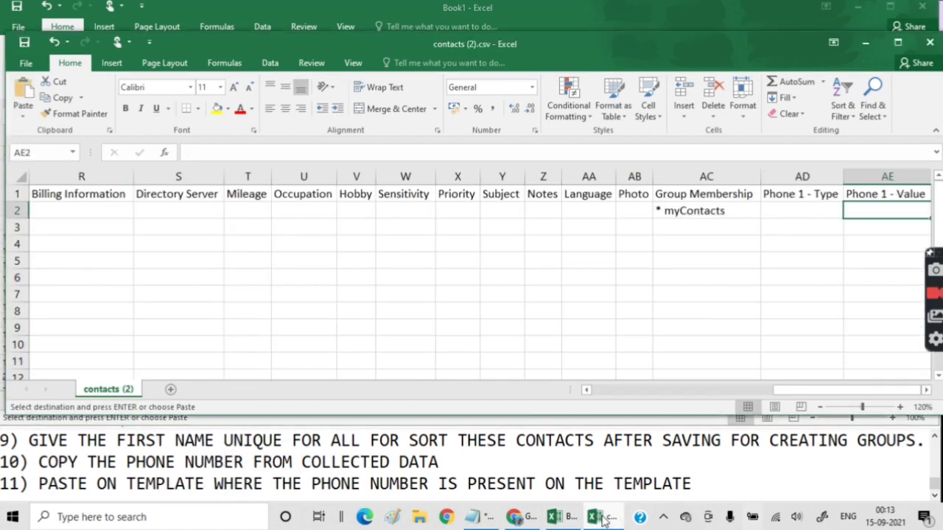
pyautogui.rightClick(854, 213)
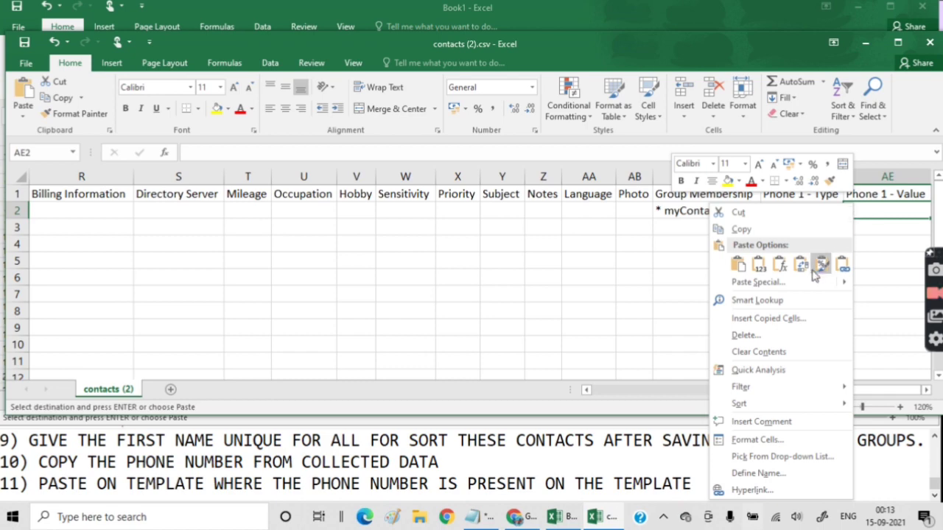
pyautogui.click(737, 265)
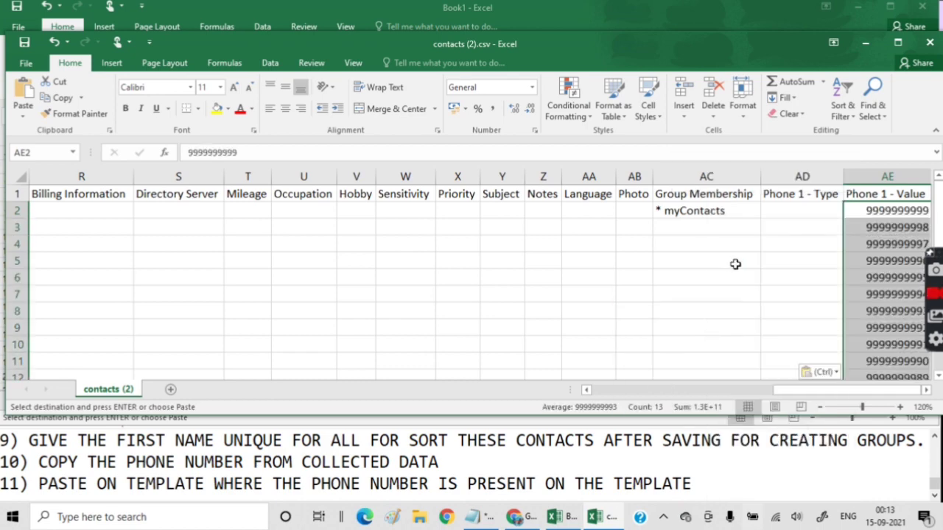
# Step: Fill the "* myContacts" value in AC2 down the Group Membership column to AC14
pyautogui.moveTo(810, 391); pyautogui.dragTo(812, 394)
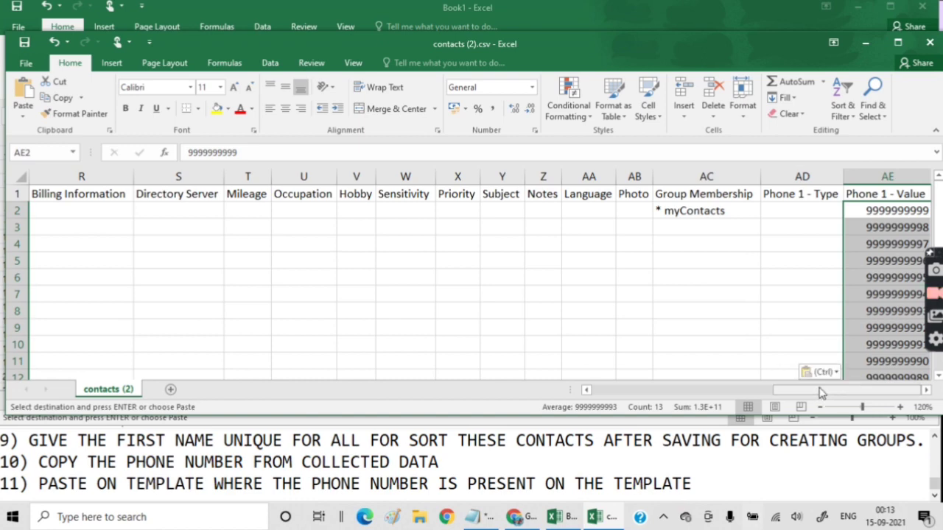
pyautogui.moveTo(938, 217)
pyautogui.mouseDown()
pyautogui.moveTo(939, 237)
pyautogui.moveTo(938, 218)
pyautogui.mouseUp()
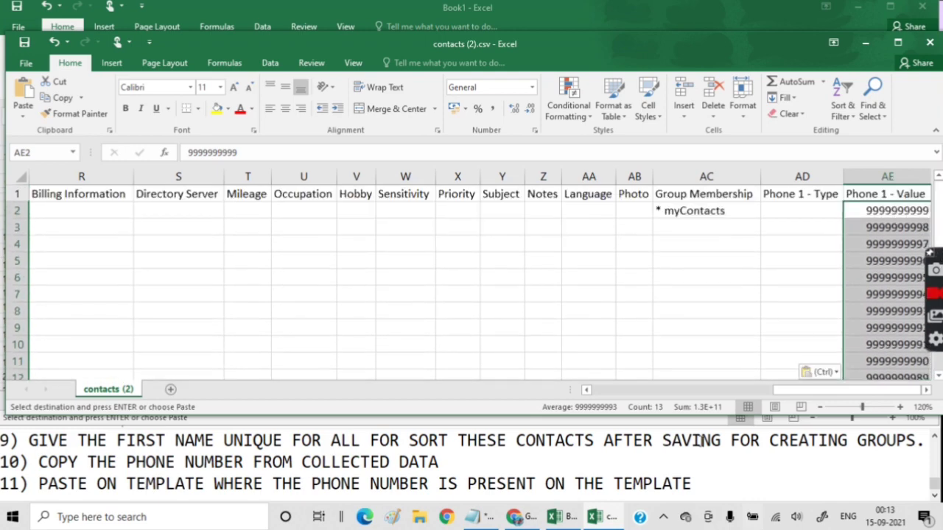
pyautogui.moveTo(795, 390); pyautogui.dragTo(564, 409)
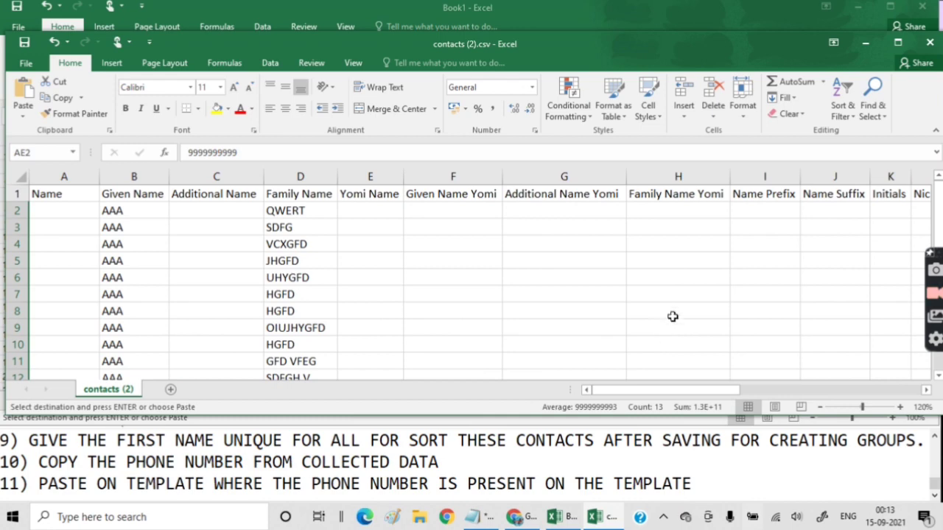
pyautogui.click(672, 317)
pyautogui.moveTo(666, 391); pyautogui.dragTo(859, 378)
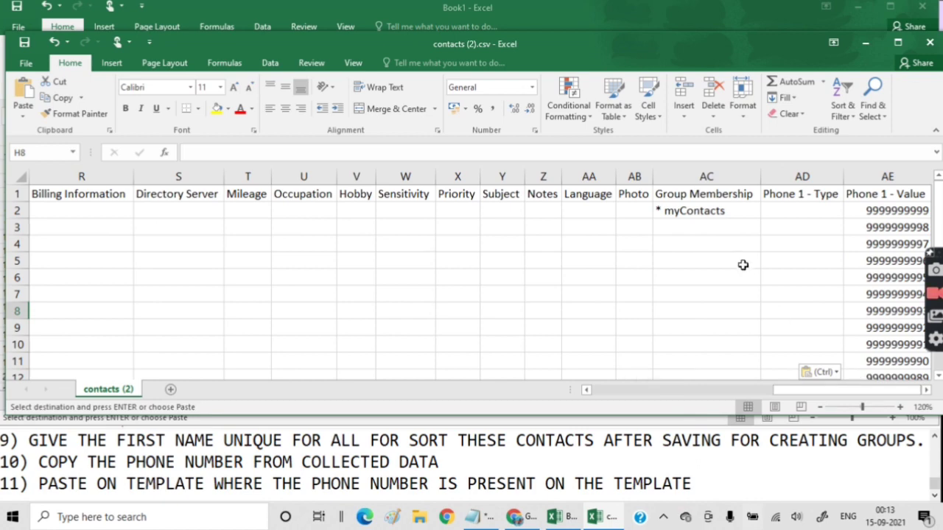
pyautogui.click(714, 211)
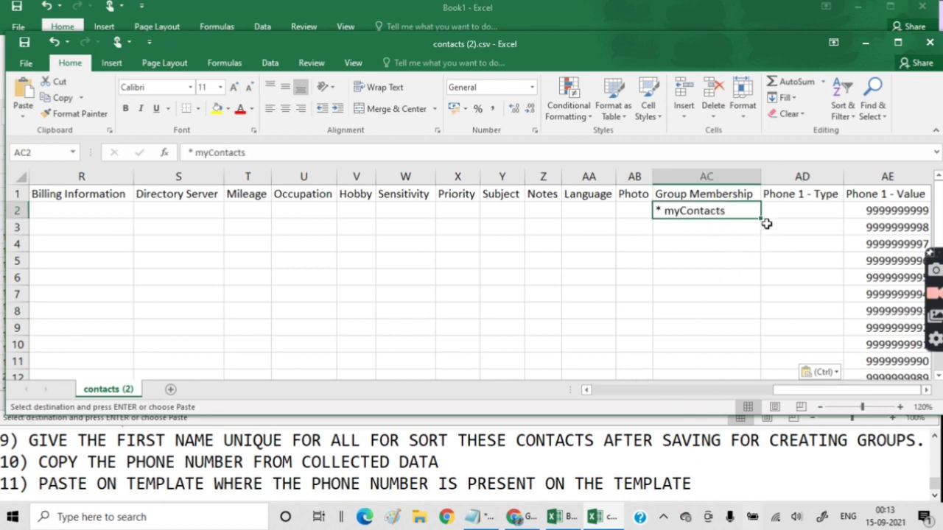
pyautogui.moveTo(761, 220); pyautogui.dragTo(748, 347)
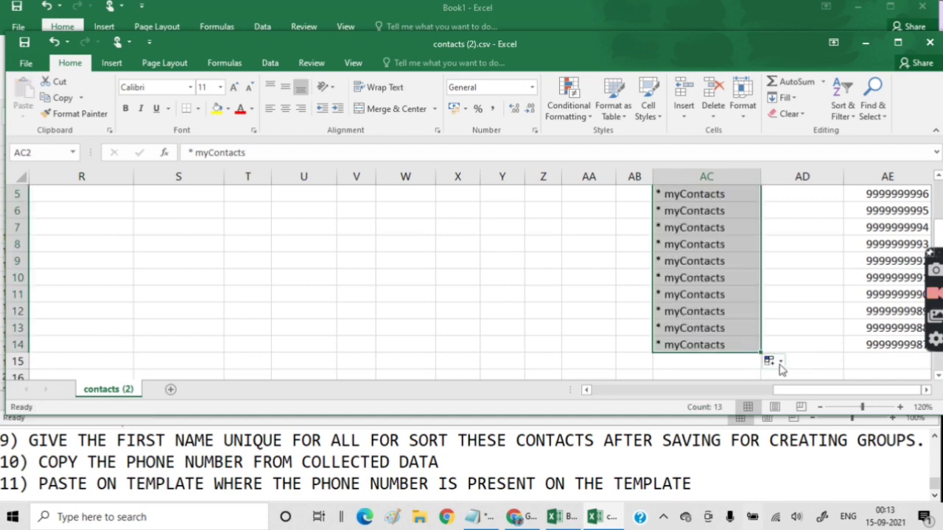
# Step: Add the line "12) SAVE THE FILE IN CSV FORMAT" below line 11 in Notepad
pyautogui.click(717, 481)
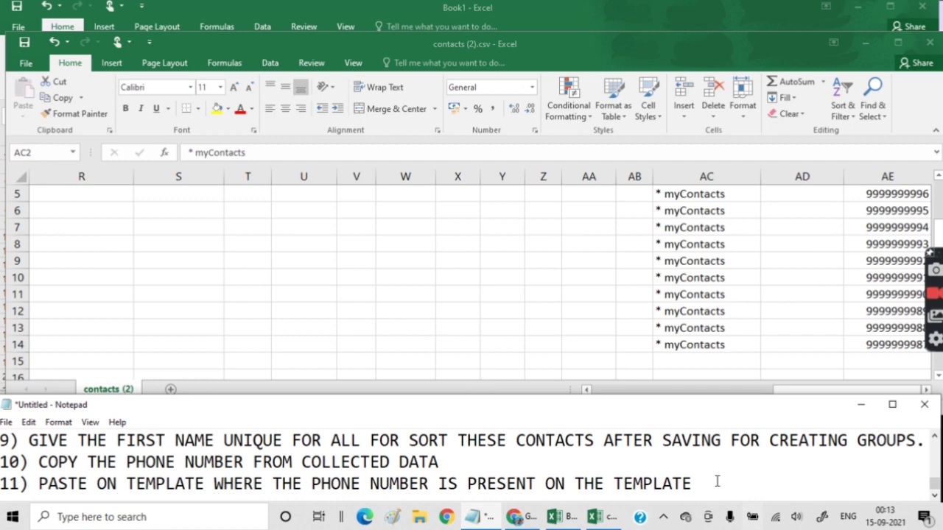
pyautogui.press('Return')
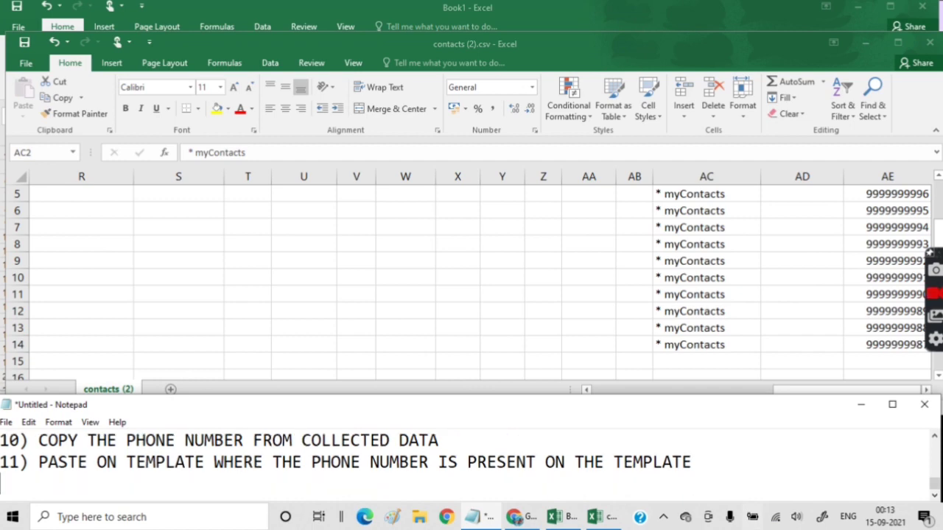
pyautogui.write('12) ')
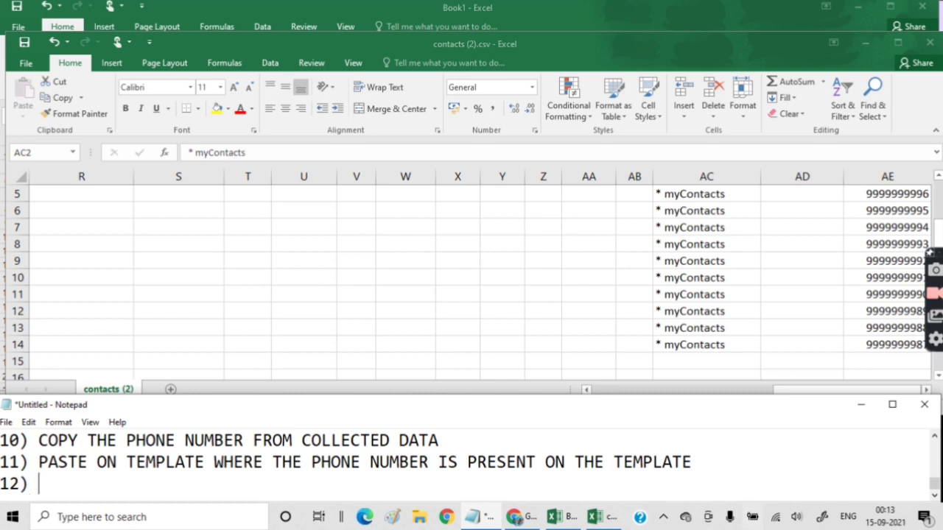
pyautogui.write('SAVE ')
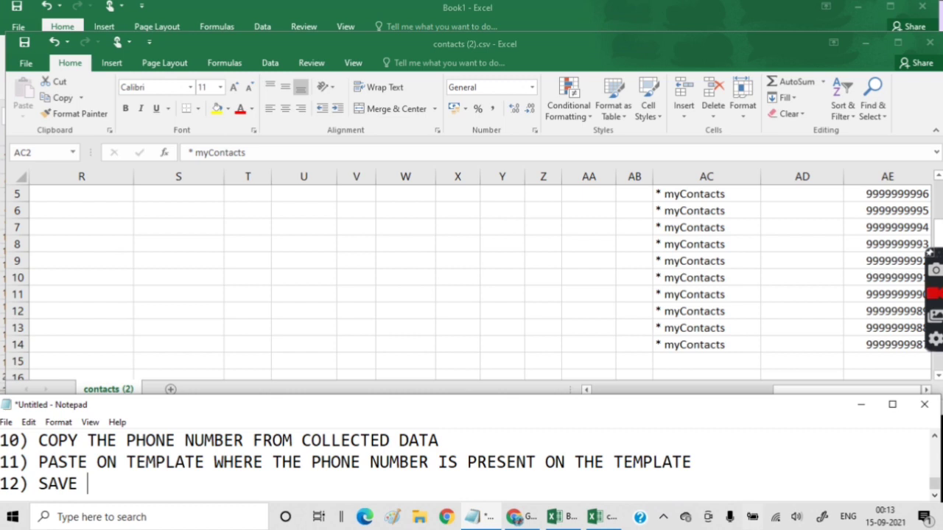
pyautogui.write('THE ')
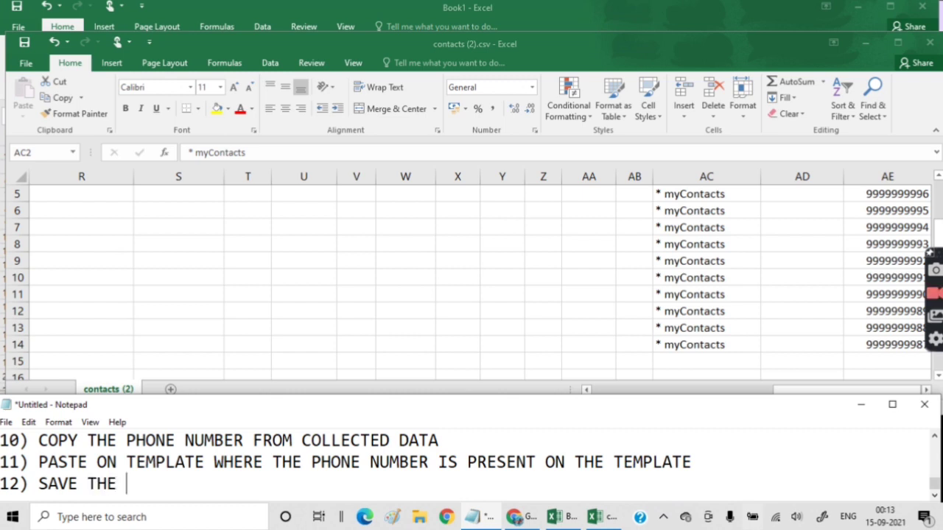
pyautogui.write('FILE')
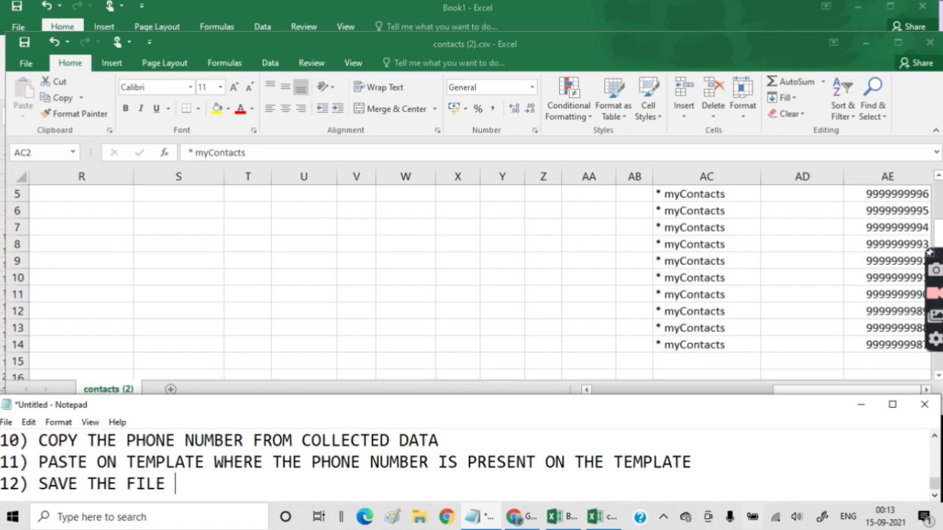
pyautogui.write(' IN ')
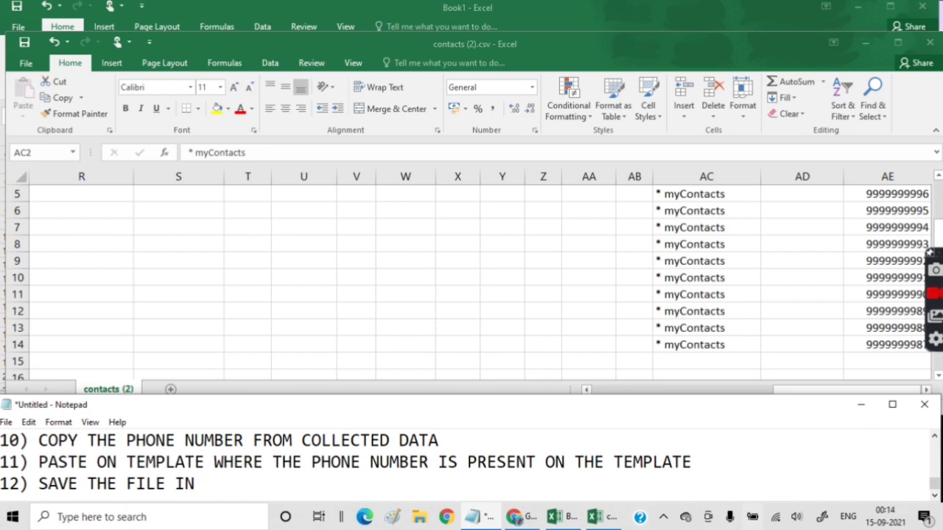
pyautogui.write('CSV FORMA')
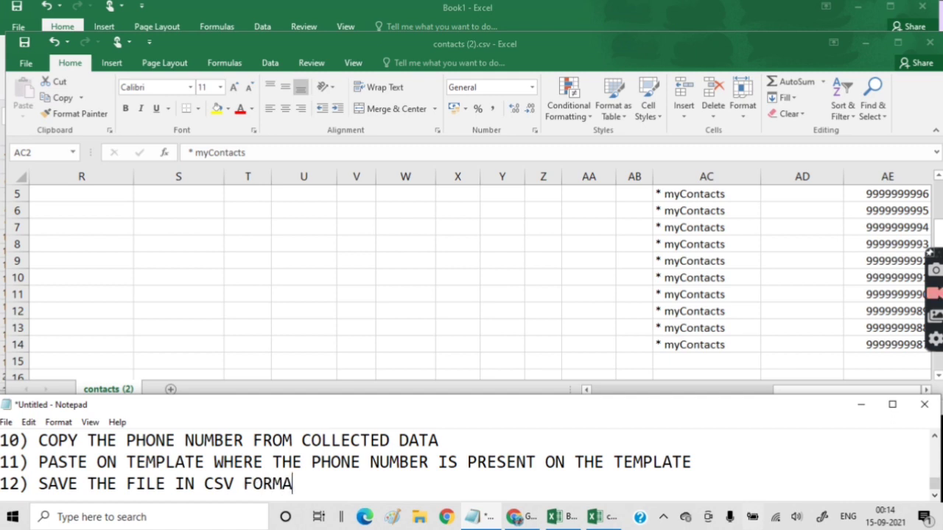
pyautogui.write('T')
# Step: Return to contacts (2).csv, move its window up slightly, and save the workbook, keeping the CSV (Comma delimited) format
pyautogui.hotkey('alt', 'Tab')
pyautogui.hotkey('ctrl', 'shift', 'Down')
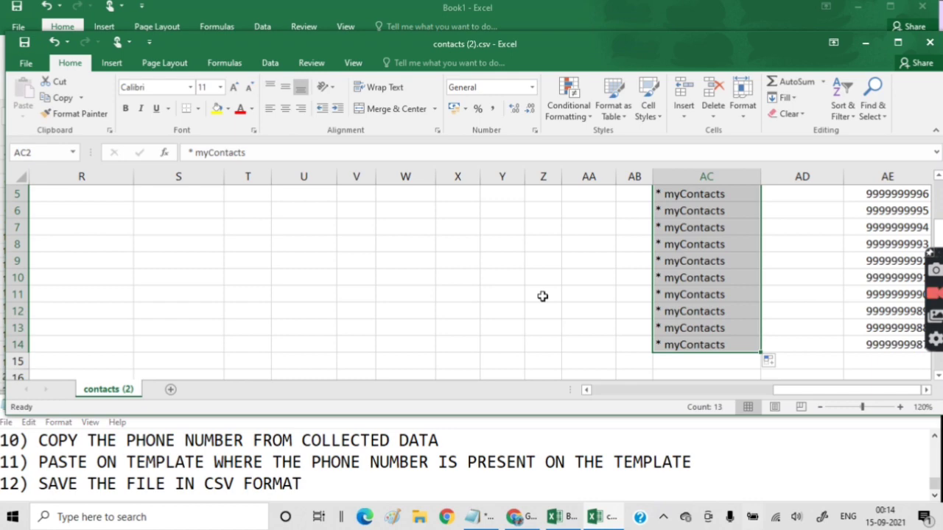
pyautogui.scroll(2, 542, 296)
pyautogui.hscroll(-6, 542, 296)
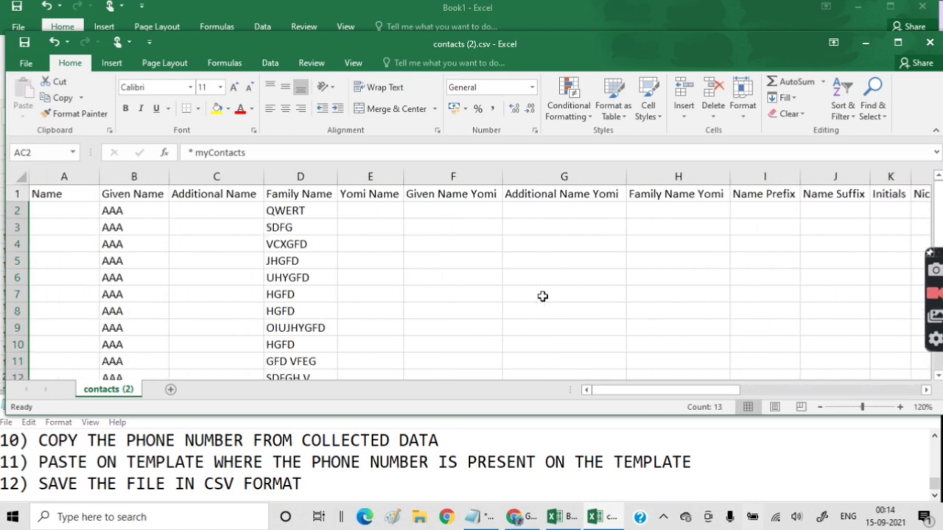
pyautogui.moveTo(404, 32); pyautogui.dragTo(404, 3)
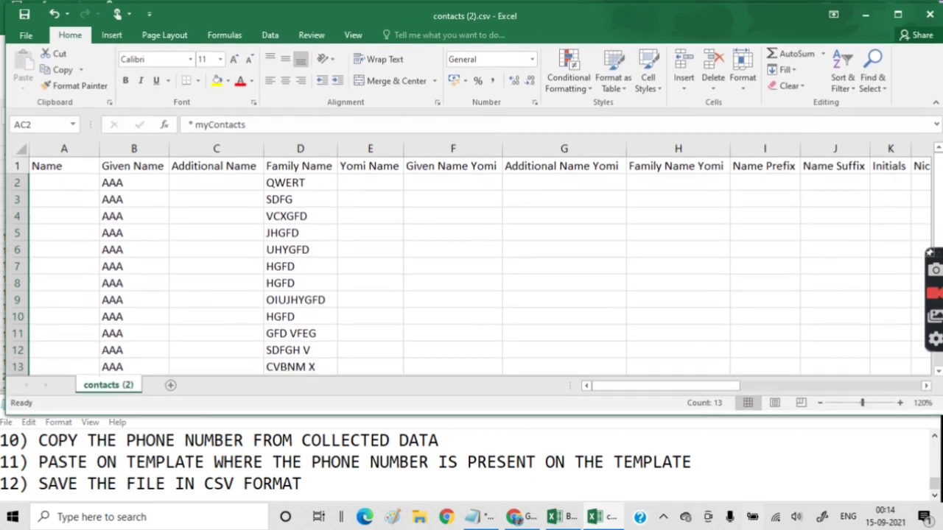
pyautogui.click(30, 34)
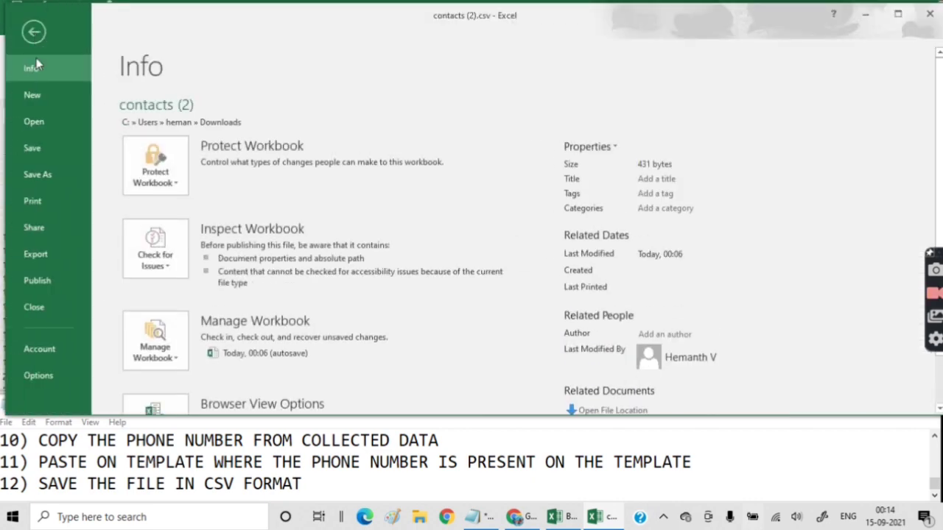
pyautogui.click(33, 148)
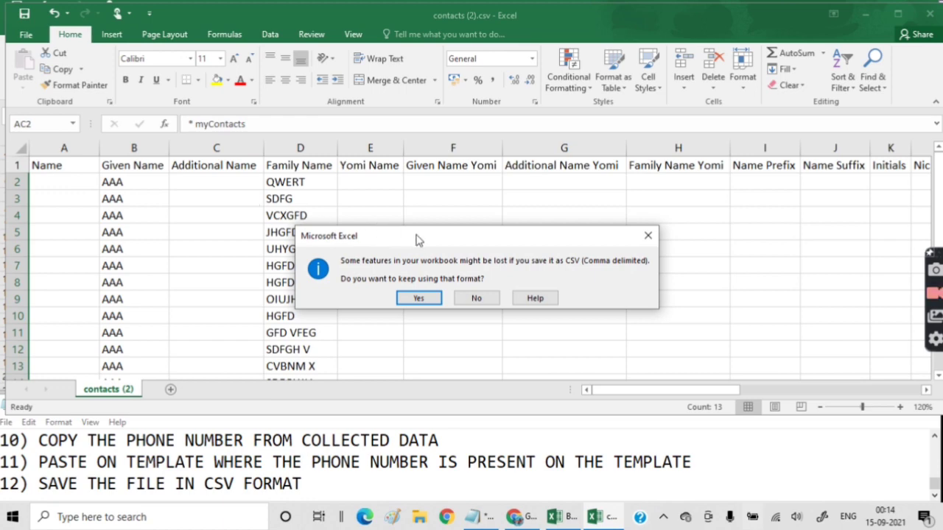
pyautogui.click(418, 299)
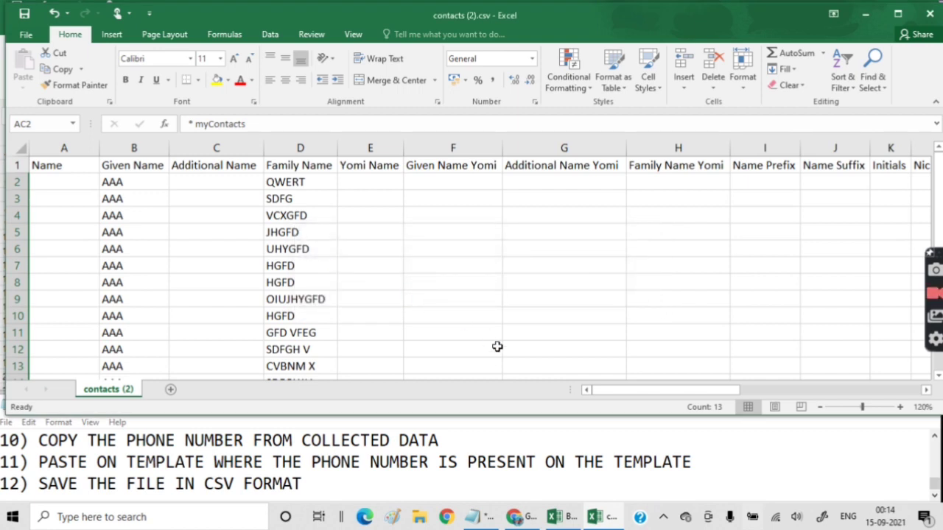
# Step: Add the line "13) OPEN THE GOOGLE CONTACTS AGAIN" below line 12 in Notepad
pyautogui.click(310, 483)
pyautogui.press('Return')
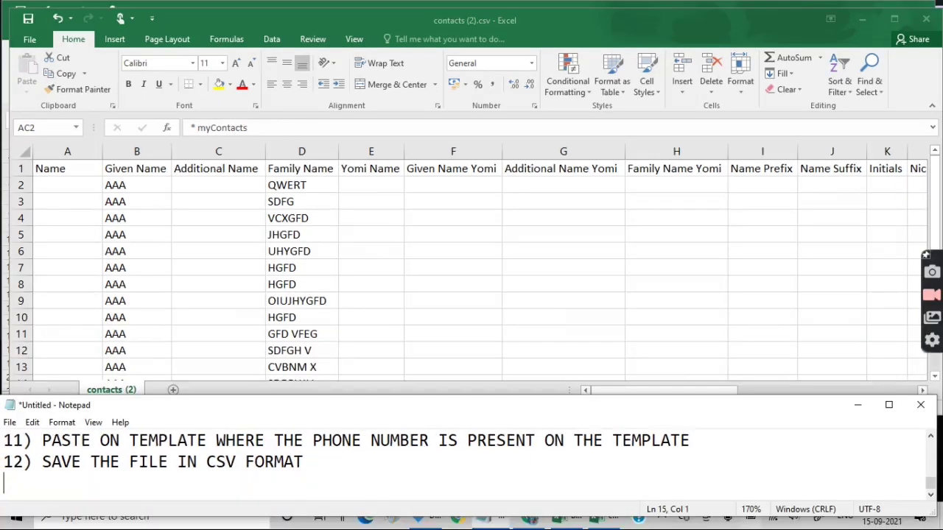
pyautogui.write('13)')
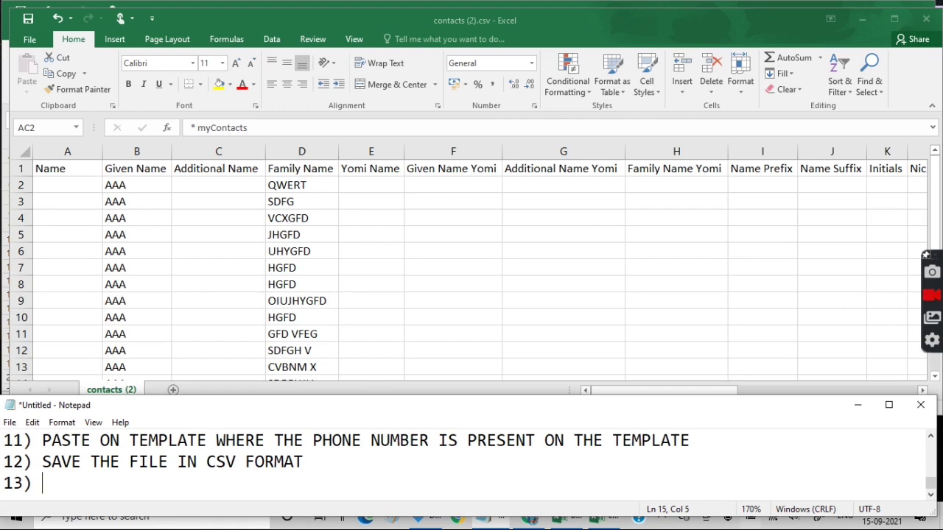
pyautogui.write(' OPE')
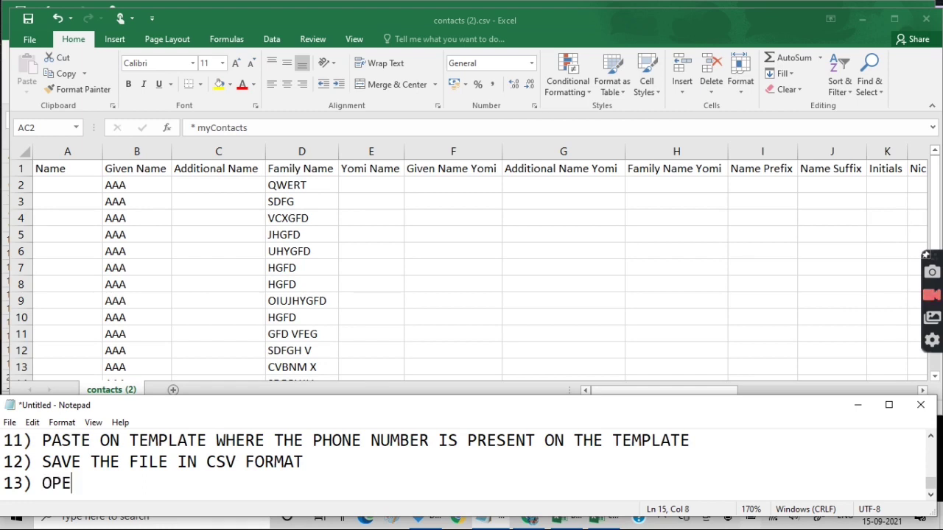
pyautogui.write('N THE ')
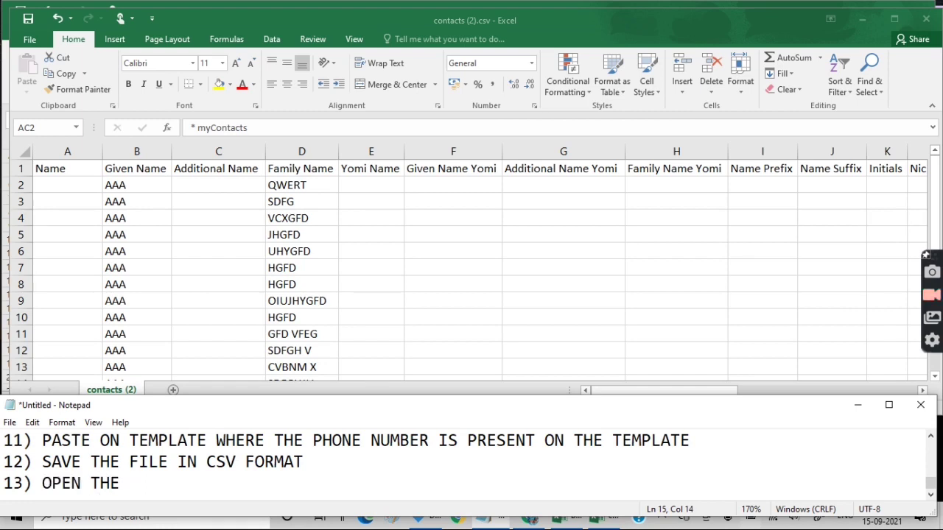
pyautogui.write('GOOGLE ')
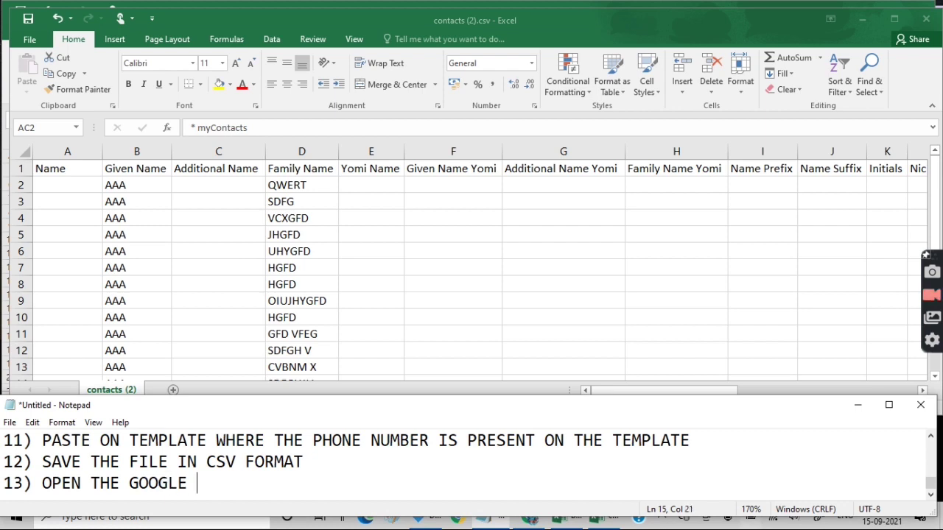
pyautogui.write('CONTA')
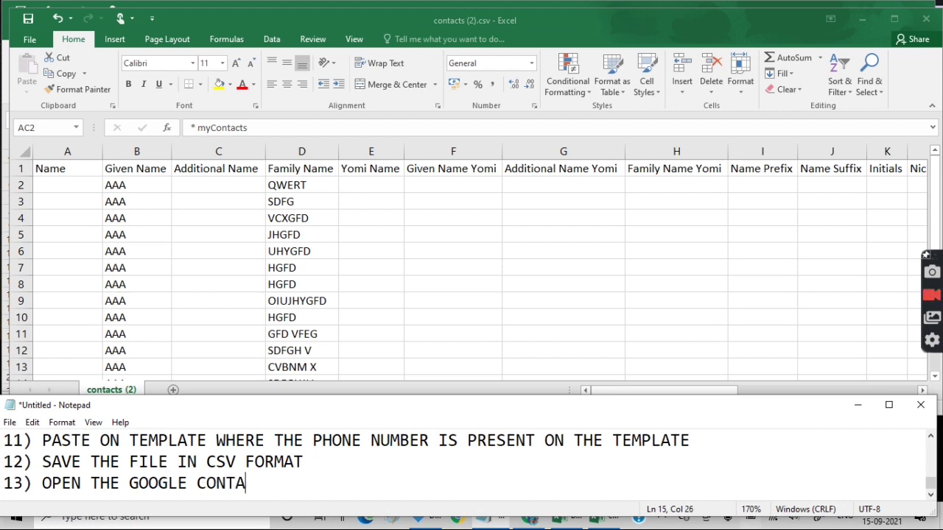
pyautogui.write('CTS AGAIN')
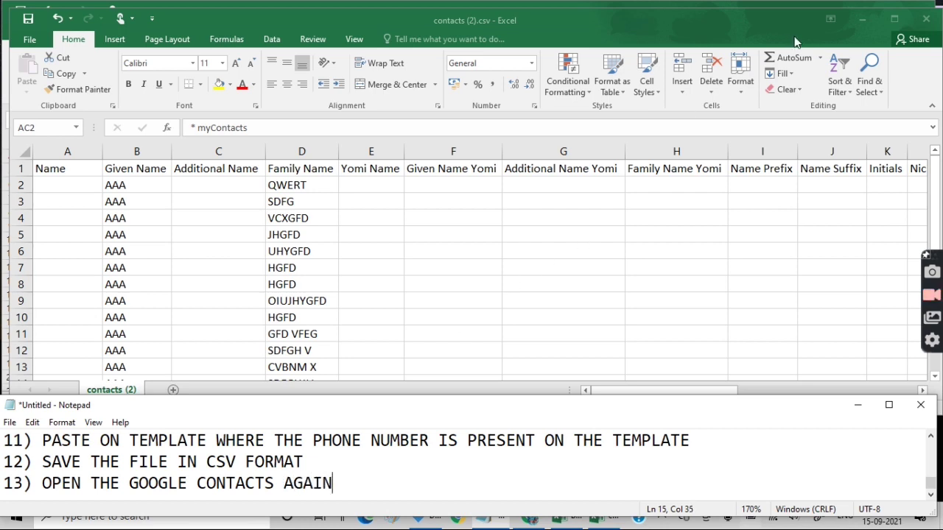
# Step: Minimize the contacts (2).csv and Book1 workbooks to bring Google Contacts into view
pyautogui.click(858, 24)
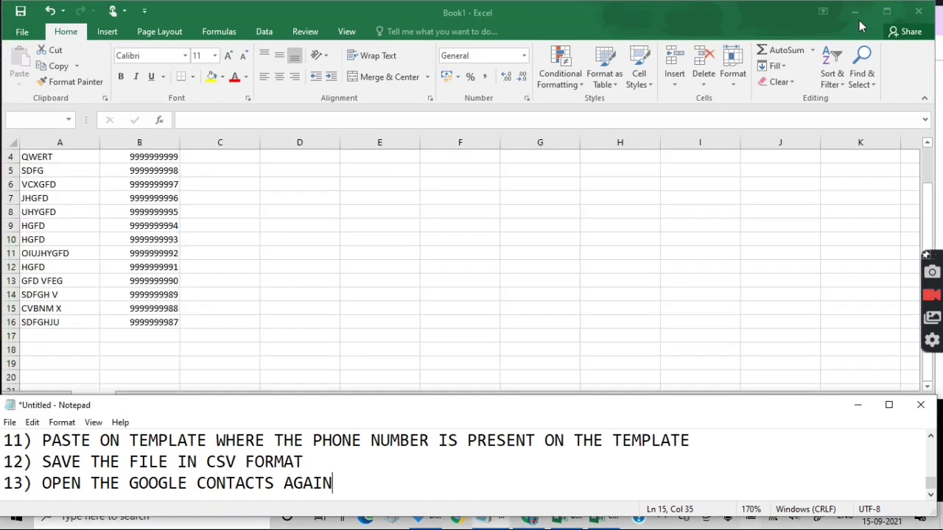
pyautogui.click(853, 22)
pyautogui.click(854, 21)
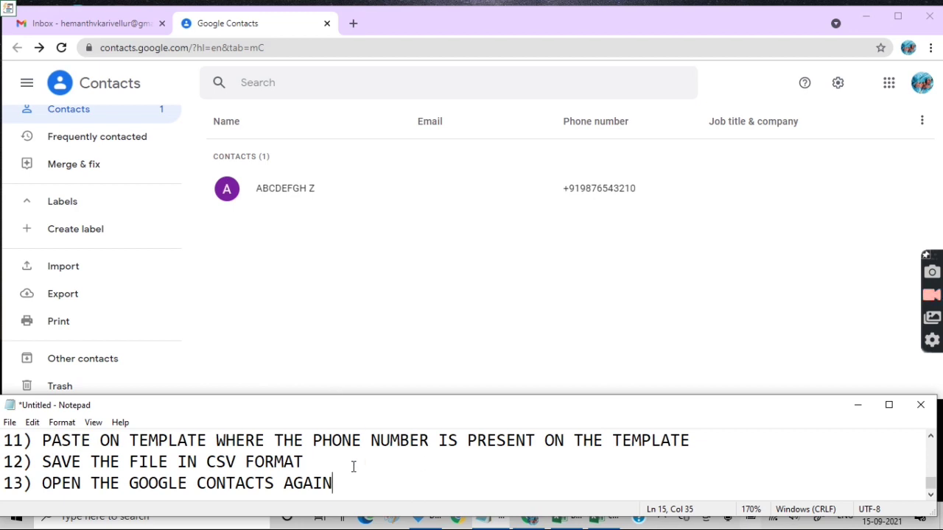
# Step: Add the line "14) DELETE THE CONTACT CREATED" below line 13 in Notepad
pyautogui.press('Return')
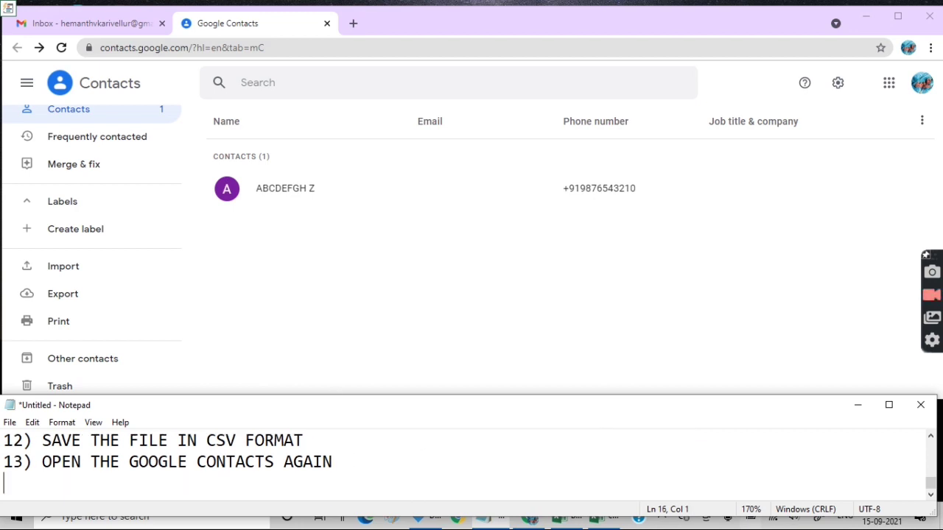
pyautogui.write('14)')
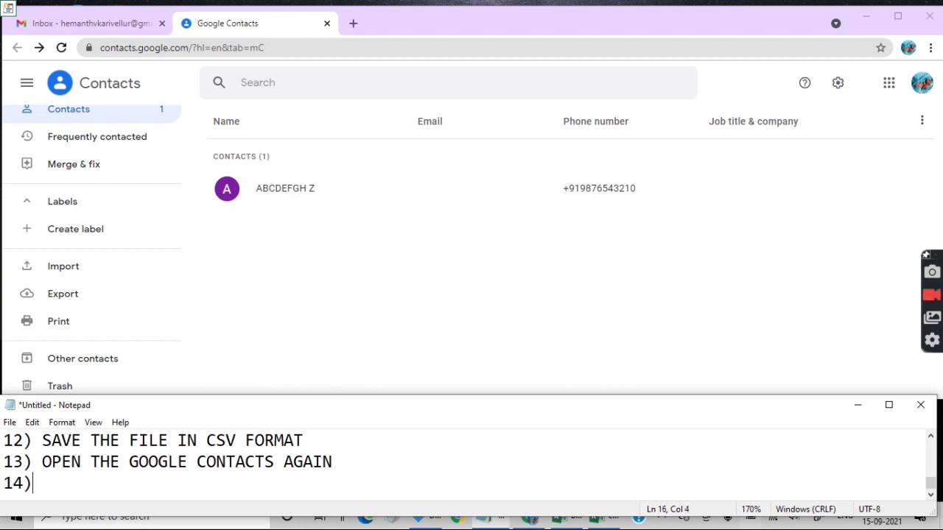
pyautogui.write(' DELETE')
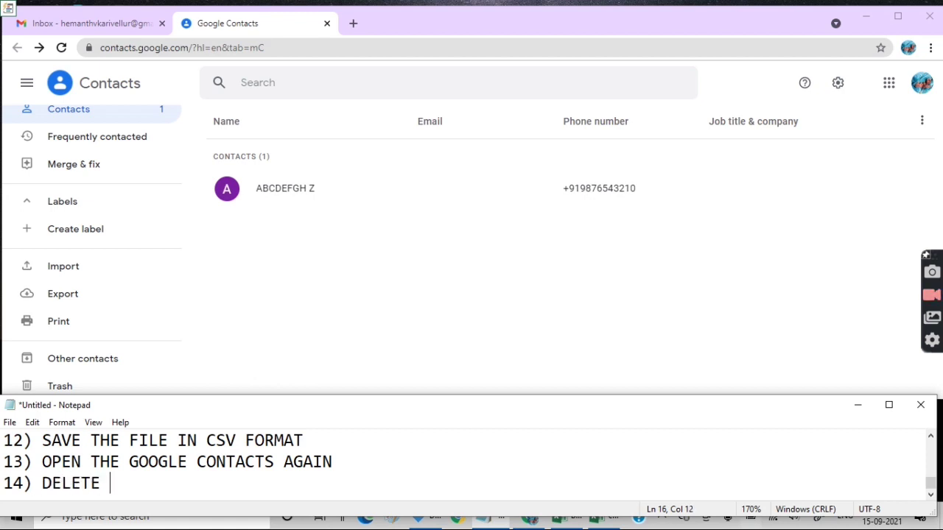
pyautogui.write(' THE CO')
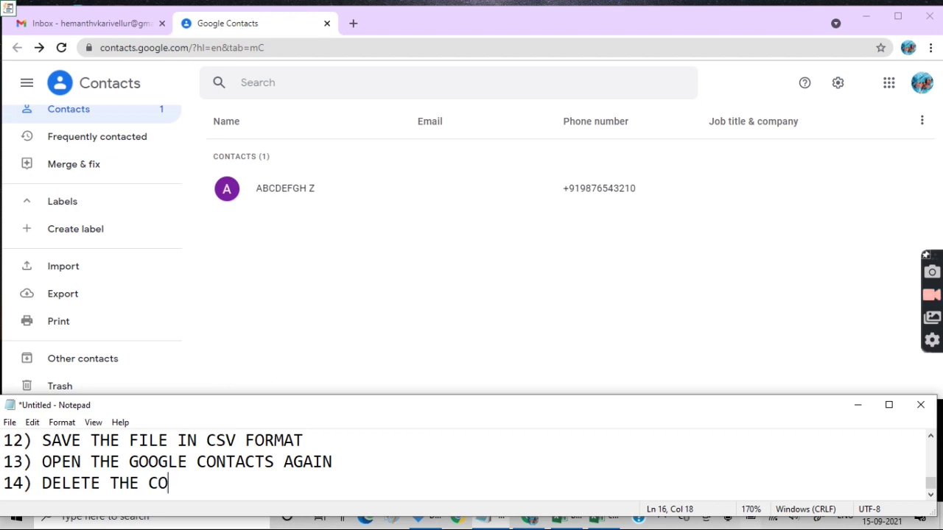
pyautogui.write('NTACT ')
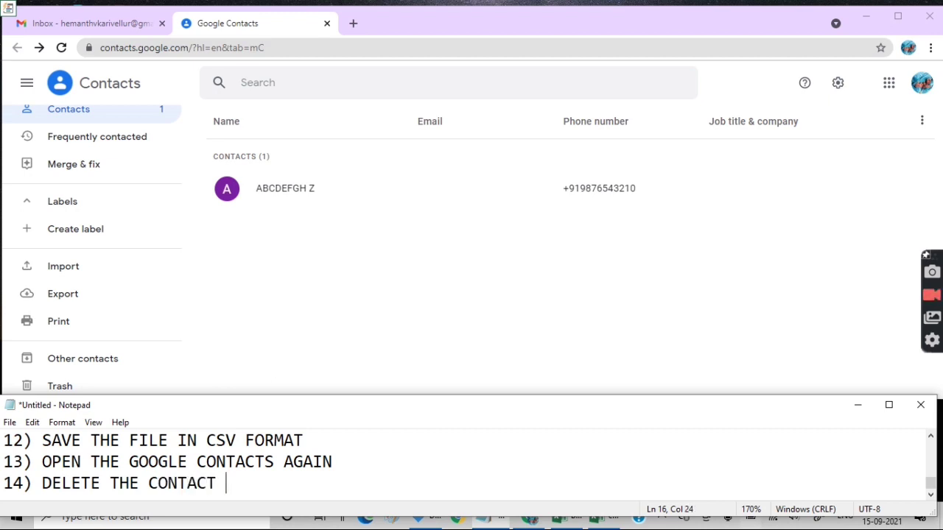
pyautogui.write('CREATE')
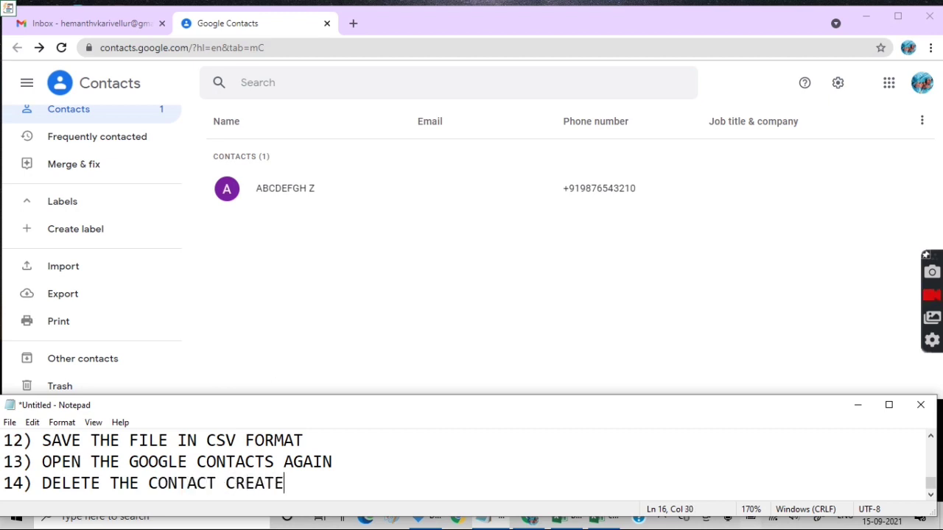
pyautogui.write('D')
# Step: Add the line "NOTE THAT NEVER DELETE YOUR PERSONAL CONTACT ALREADY PRESENT IN IT." below line 14 in Notepad
pyautogui.press('Return')
pyautogui.write('N')
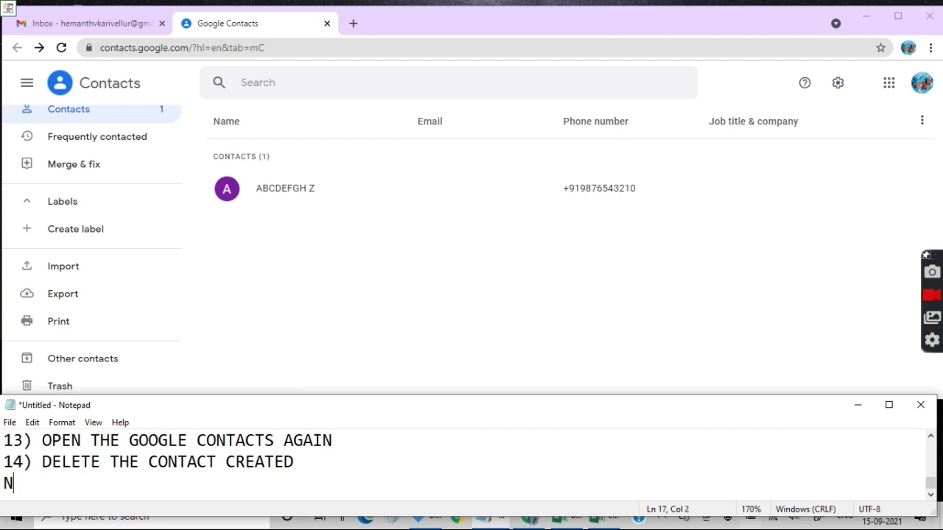
pyautogui.write('OTE THAT ')
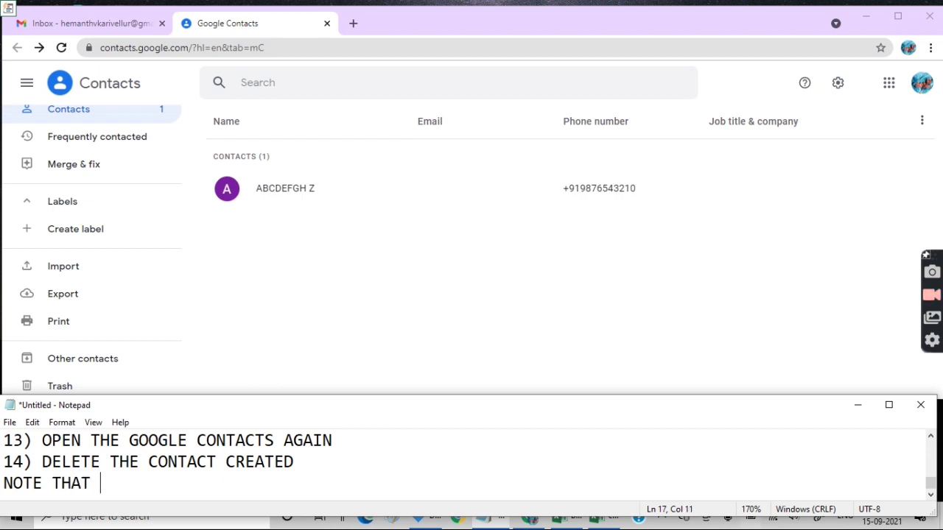
pyautogui.write('NE')
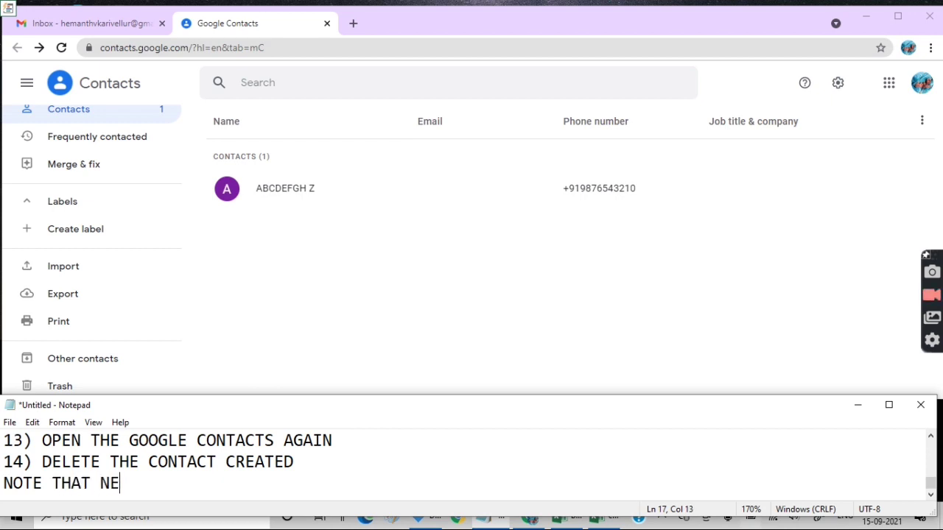
pyautogui.write('VER DELETE')
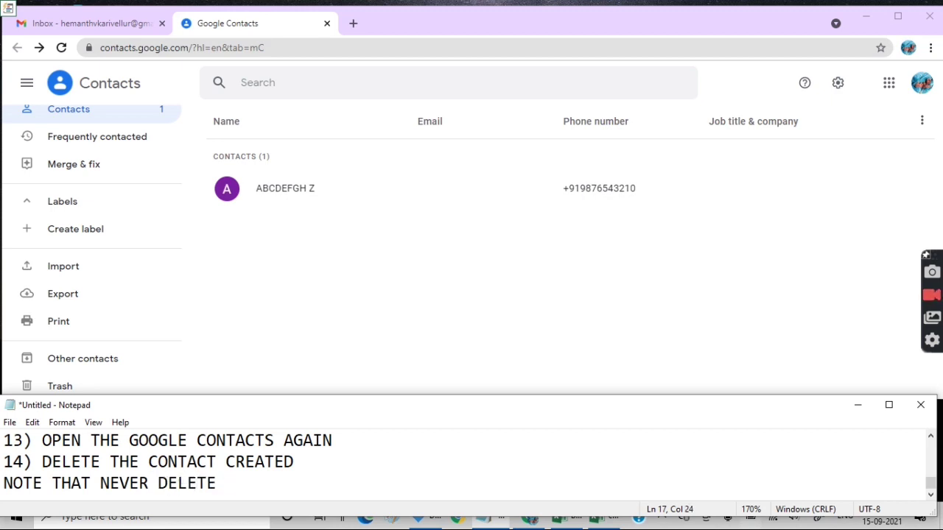
pyautogui.write(' YOUR')
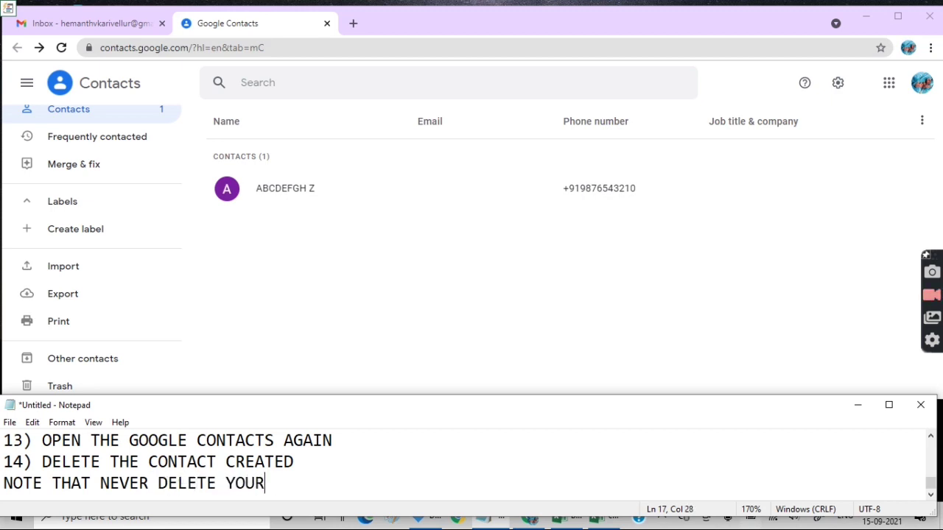
pyautogui.write(' PERSO')
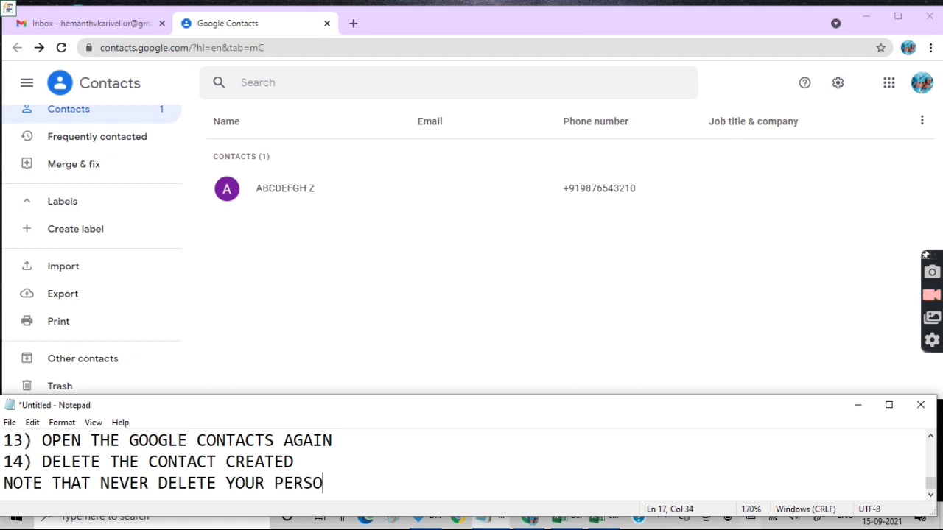
pyautogui.write('NAL CONT')
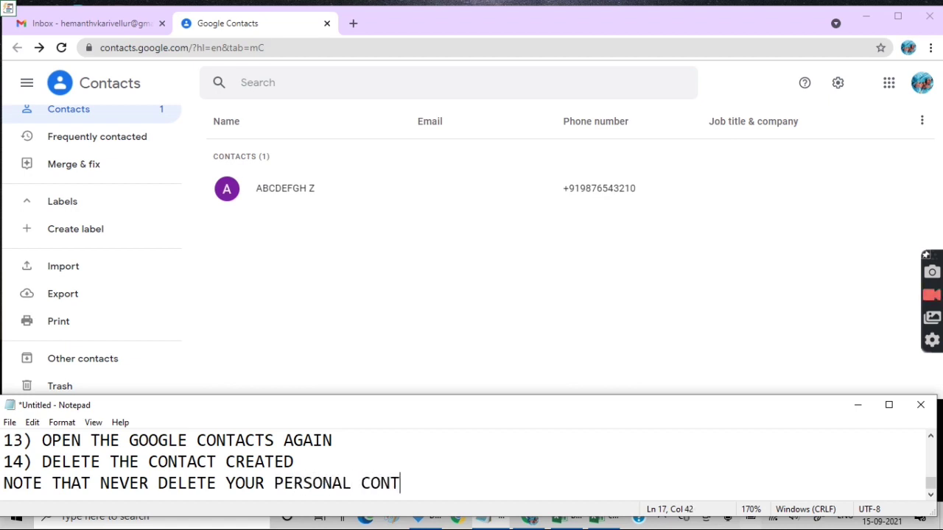
pyautogui.write('ACT')
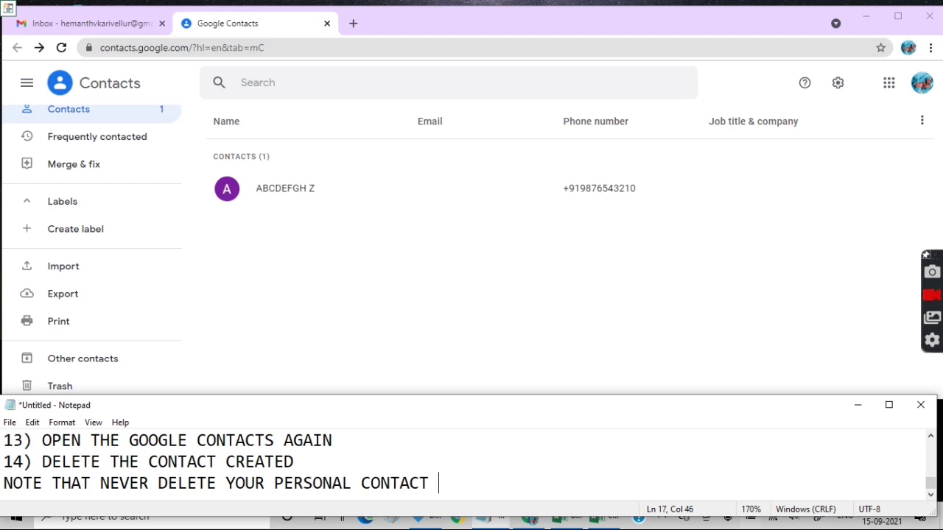
pyautogui.write('ALREAD')
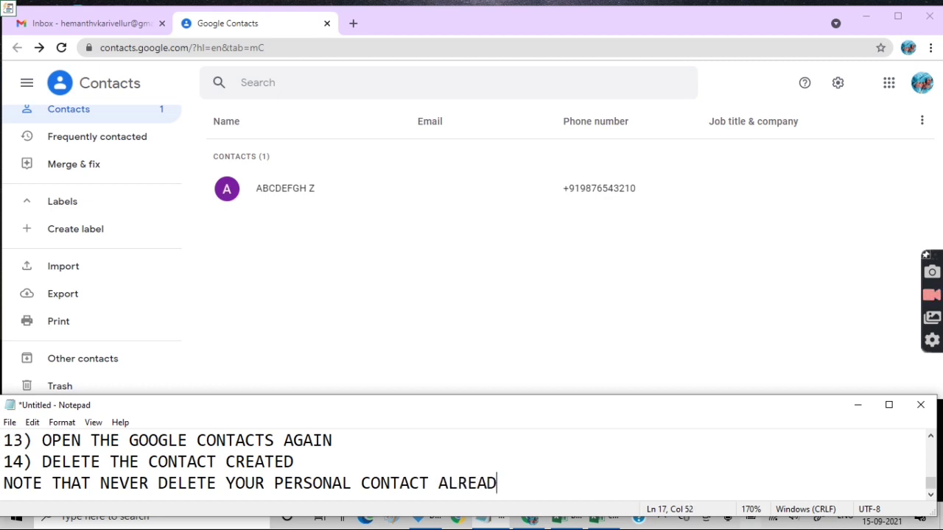
pyautogui.write('Y PRES')
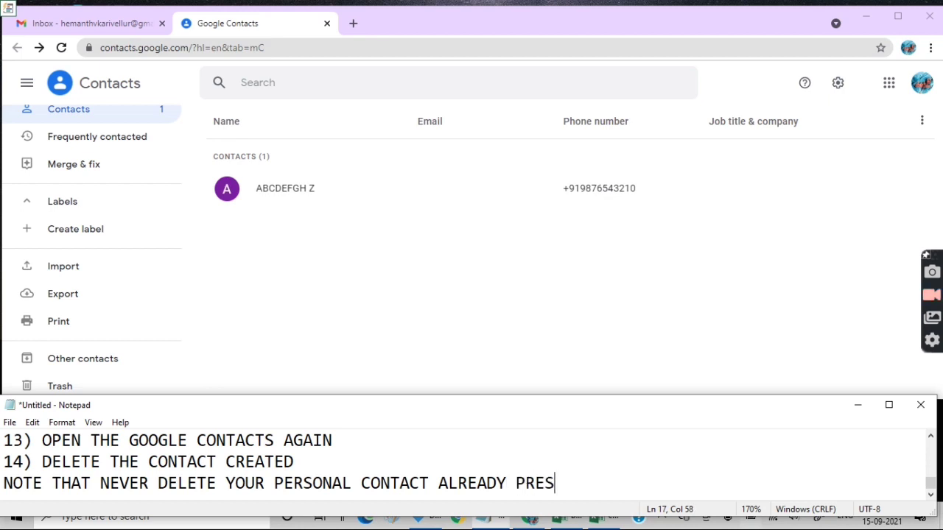
pyautogui.write('ENT I')
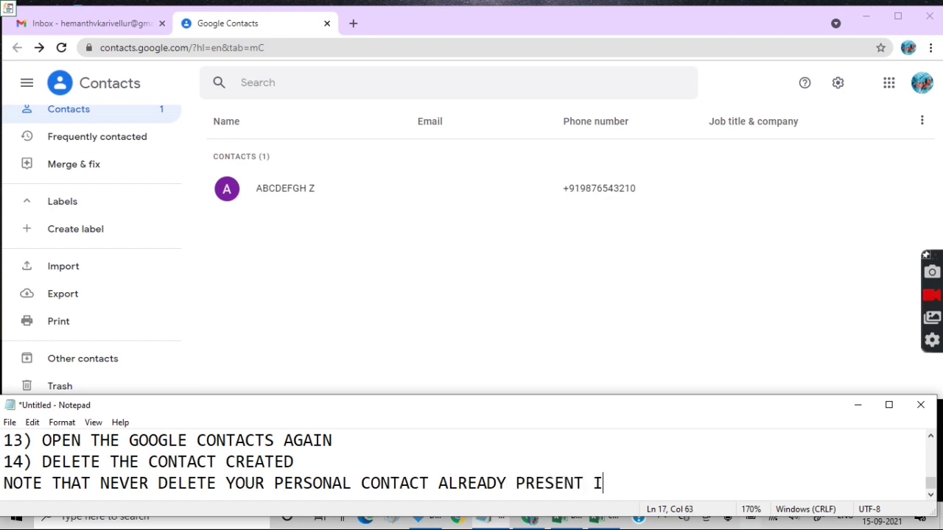
pyautogui.write('N IT')
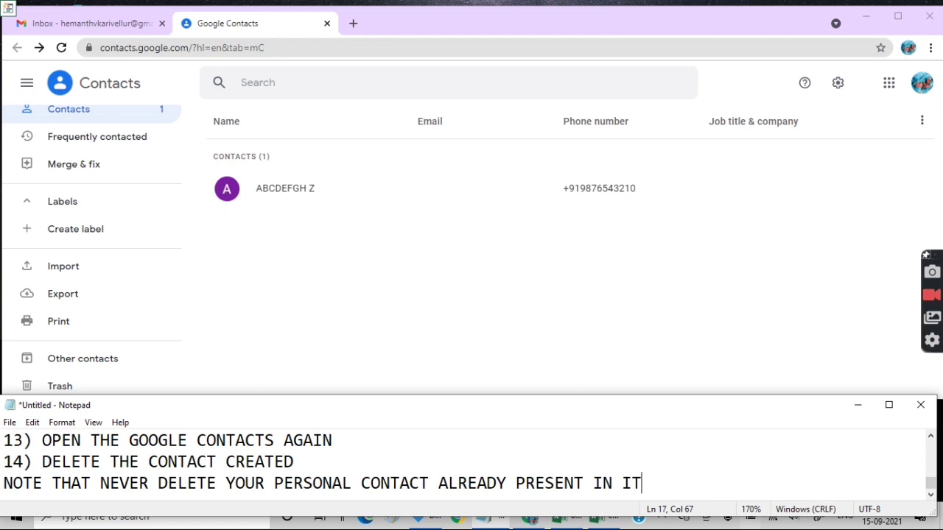
pyautogui.write('.')
# Step: Switch to Google Contacts and delete the sample contact from the contact list, confirming the deletion
pyautogui.moveTo(354, 204)
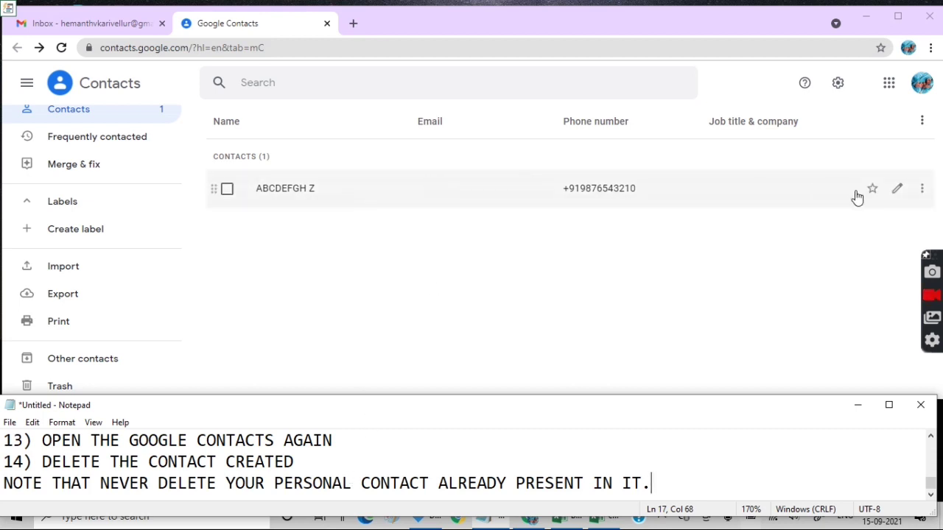
pyautogui.click(921, 190)
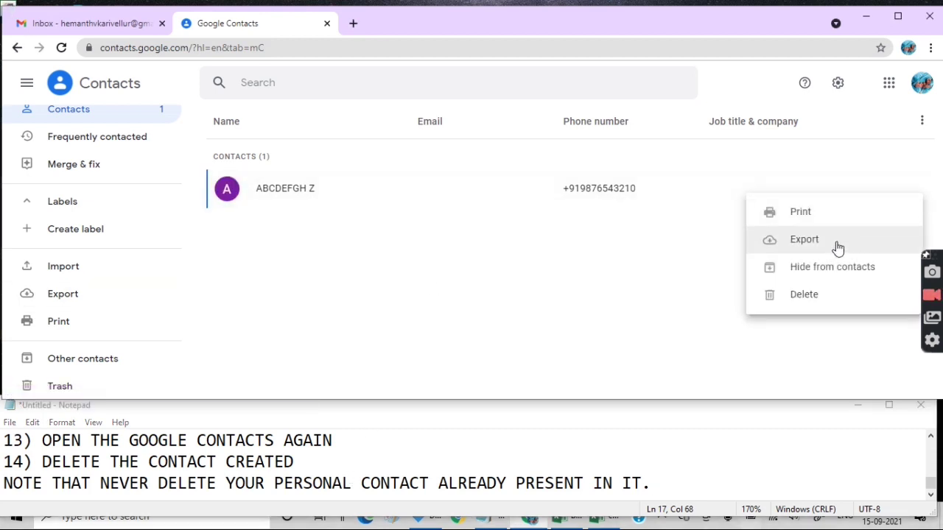
pyautogui.click(823, 295)
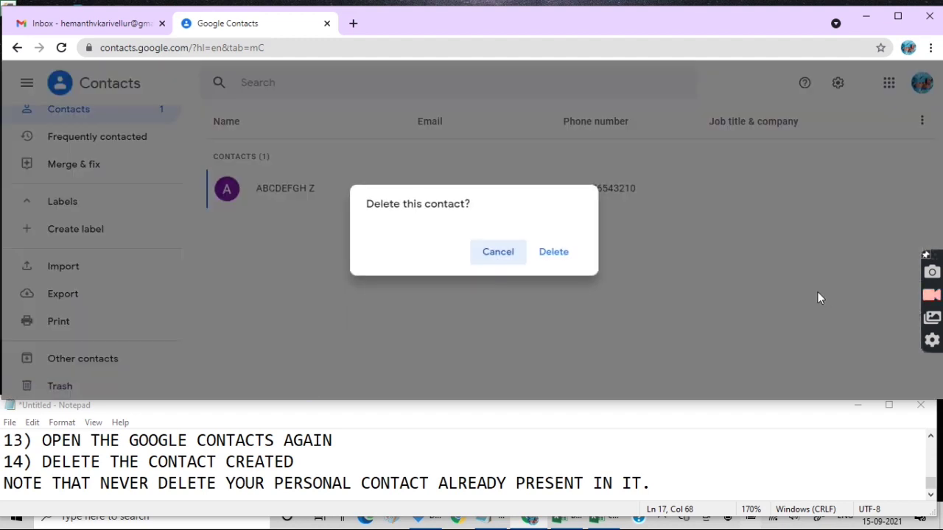
pyautogui.click(566, 257)
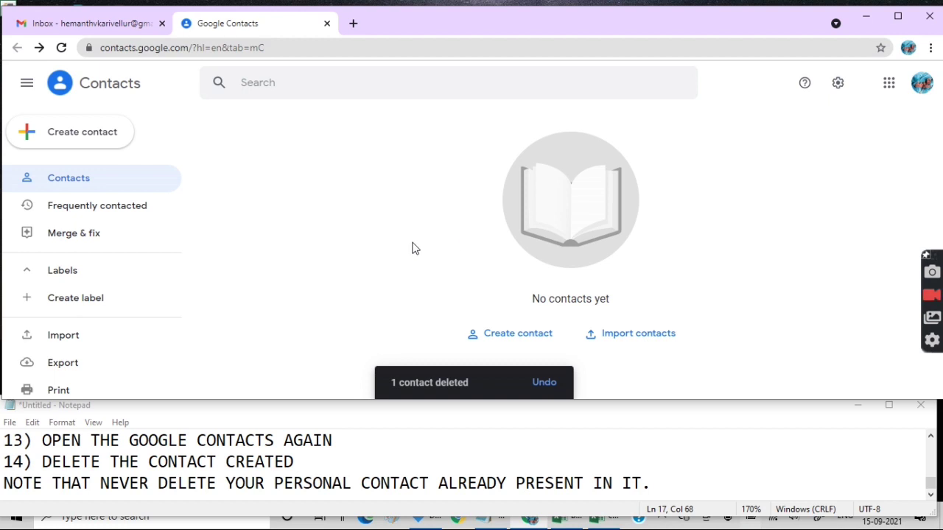
# Step: Add the line "15) IMPORT CONTACT" below the personal-contact note in Notepad
pyautogui.click(703, 491)
pyautogui.press('Return')
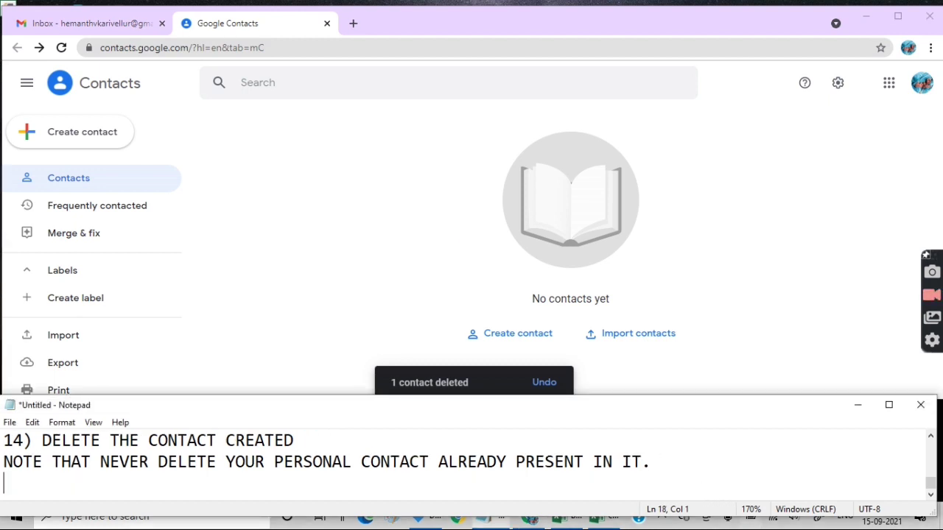
pyautogui.write('15)')
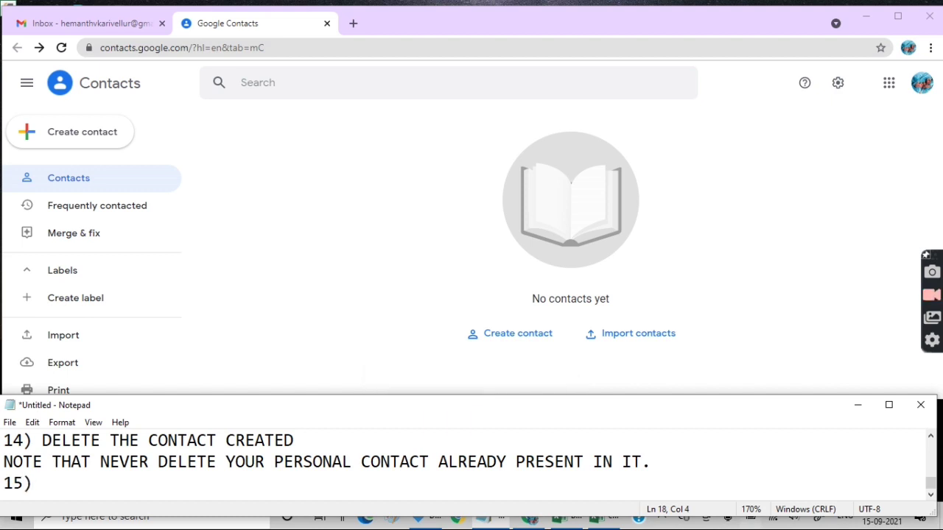
pyautogui.write(' IMPO')
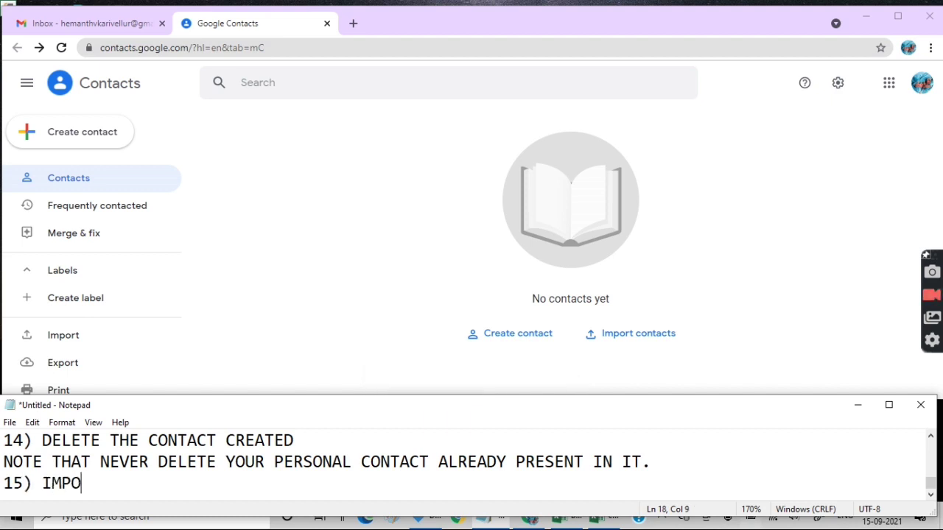
pyautogui.write('RT CO')
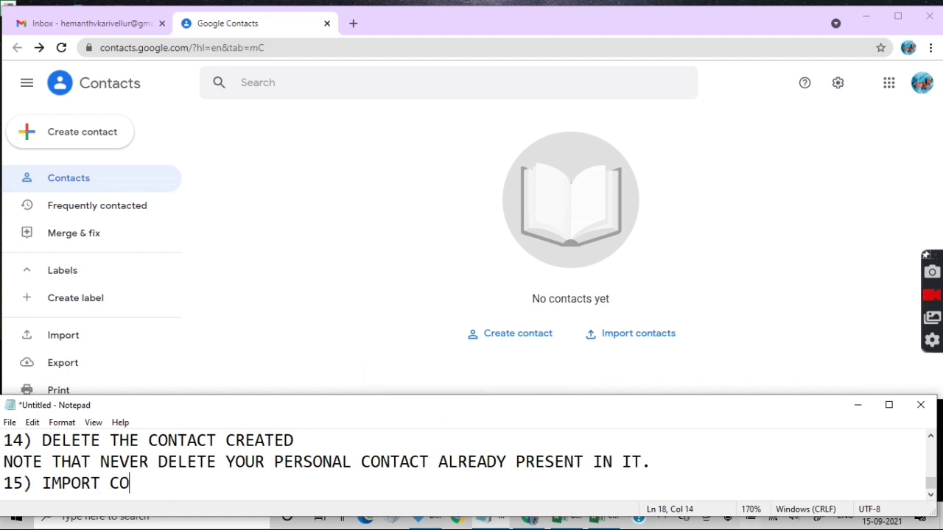
pyautogui.write('NTACT')
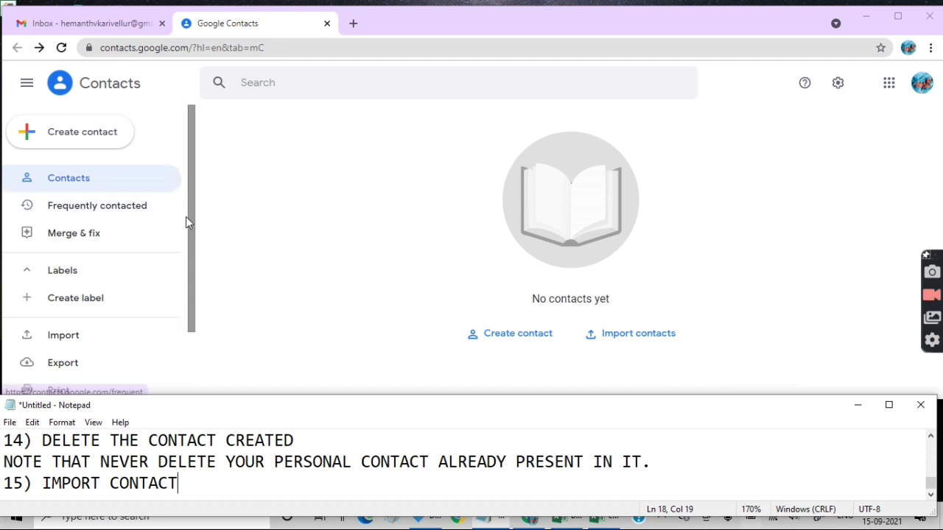
# Step: Switch to Google Contacts, import contacts (2).csv from the Downloads folder, and dismiss the import notice
pyautogui.moveTo(189, 220); pyautogui.dragTo(198, 301)
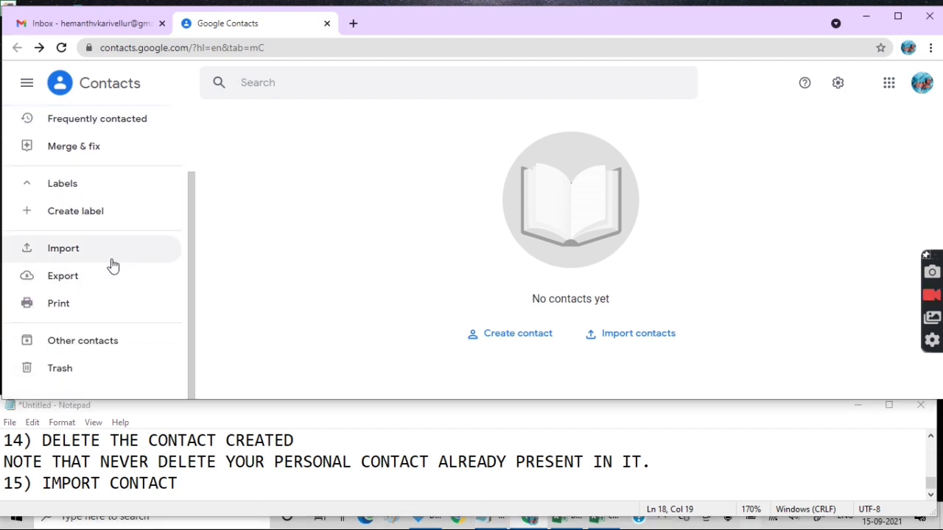
pyautogui.click(82, 253)
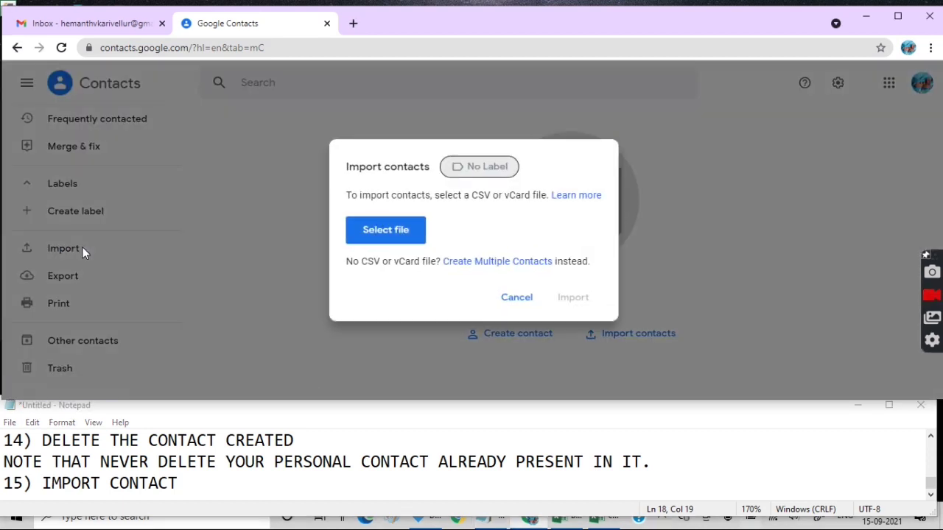
pyautogui.click(372, 236)
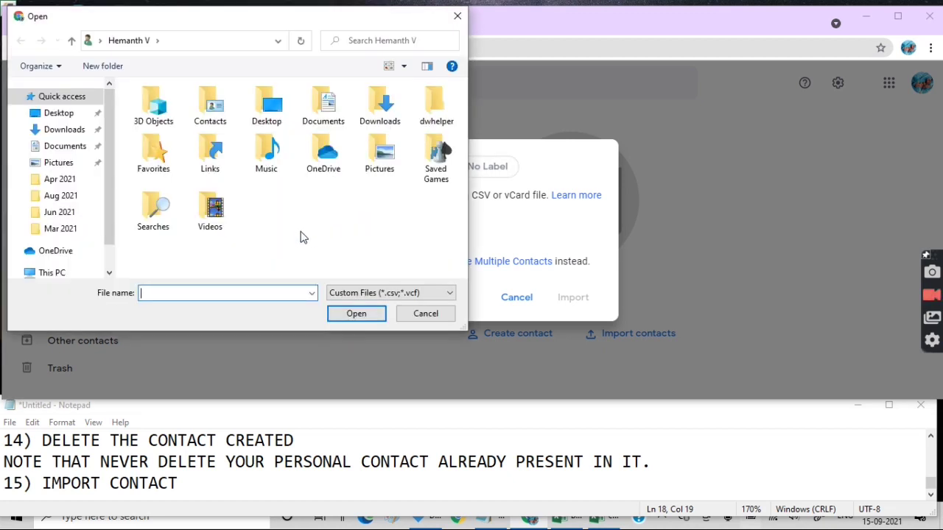
pyautogui.click(64, 130)
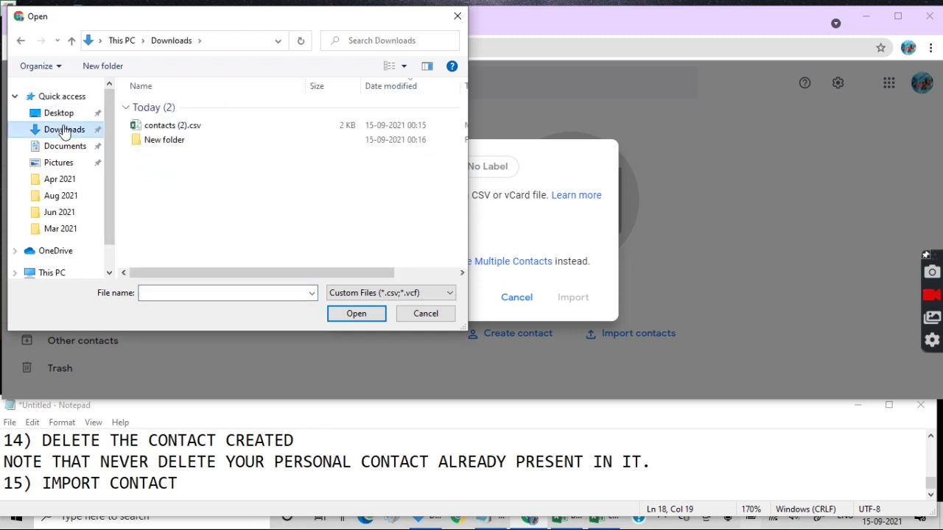
pyautogui.click(179, 126)
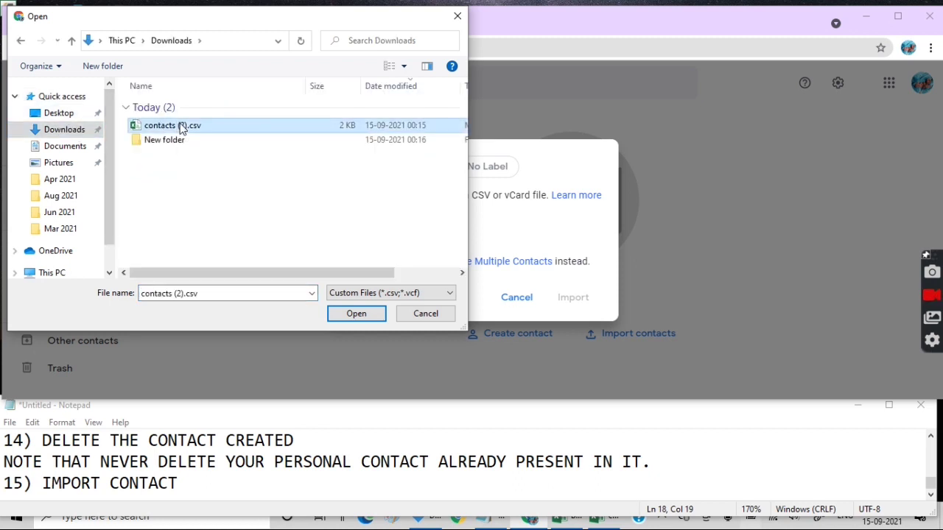
pyautogui.click(347, 316)
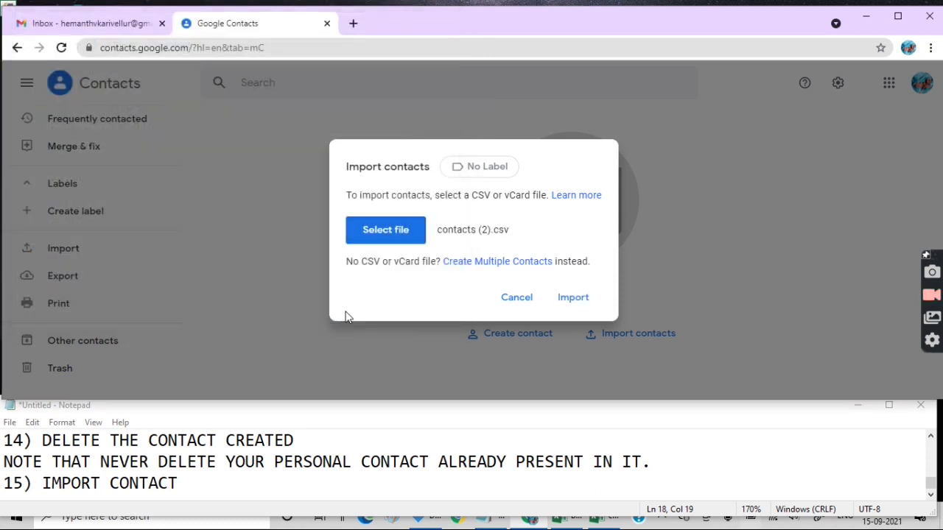
pyautogui.click(571, 297)
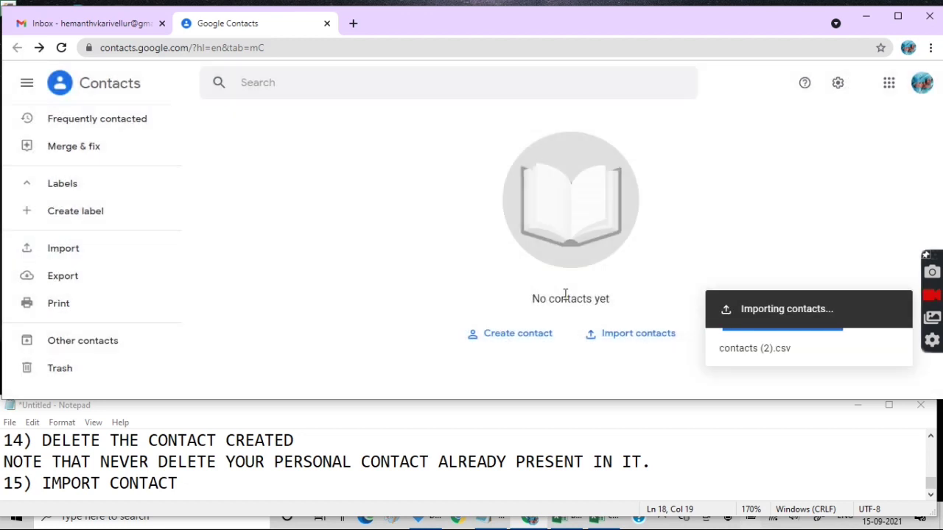
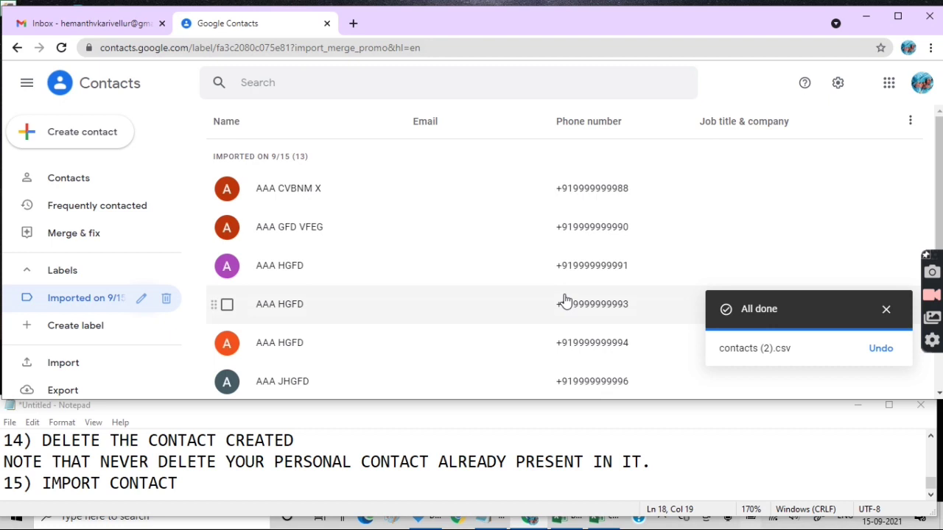
pyautogui.click(886, 310)
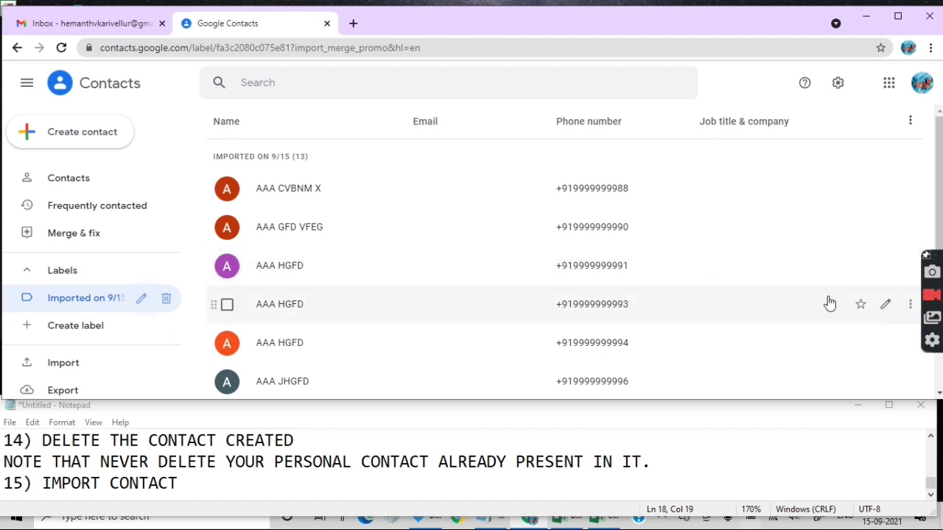
pyautogui.scroll(-2, 829, 302)
pyautogui.scroll(2, 827, 301)
# Step: Add the line "16) ALL IMPORTED CONTACT WILL APPEAR HERE." below line 15 in Notepad
pyautogui.click(380, 486)
pyautogui.press('Return')
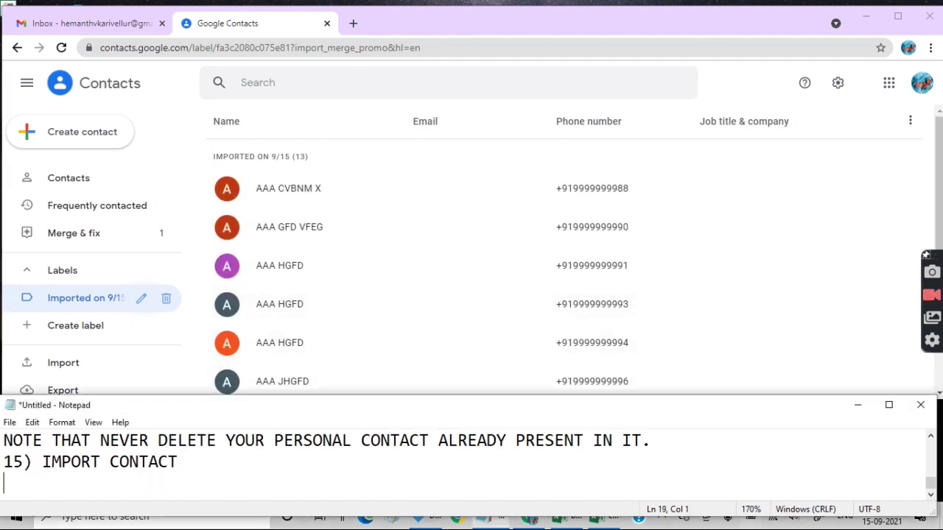
pyautogui.write('16) ALL')
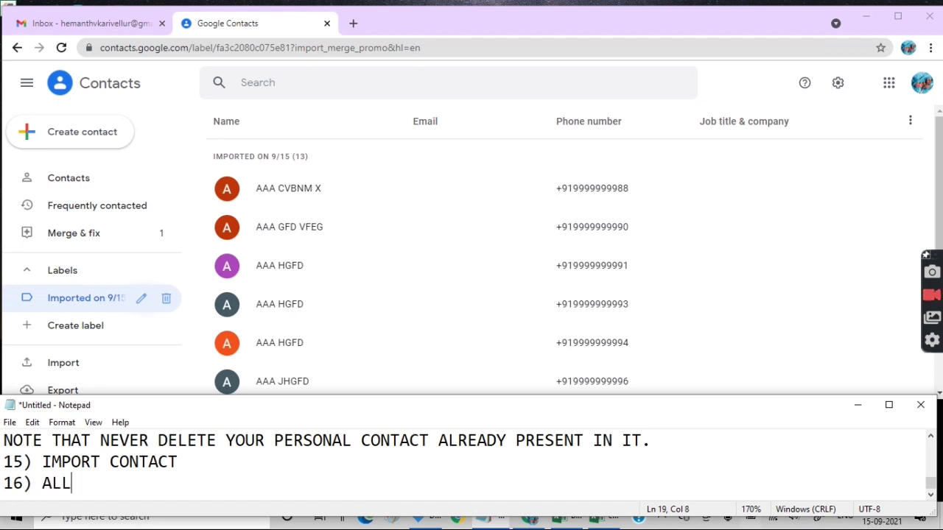
pyautogui.write(' IMPO')
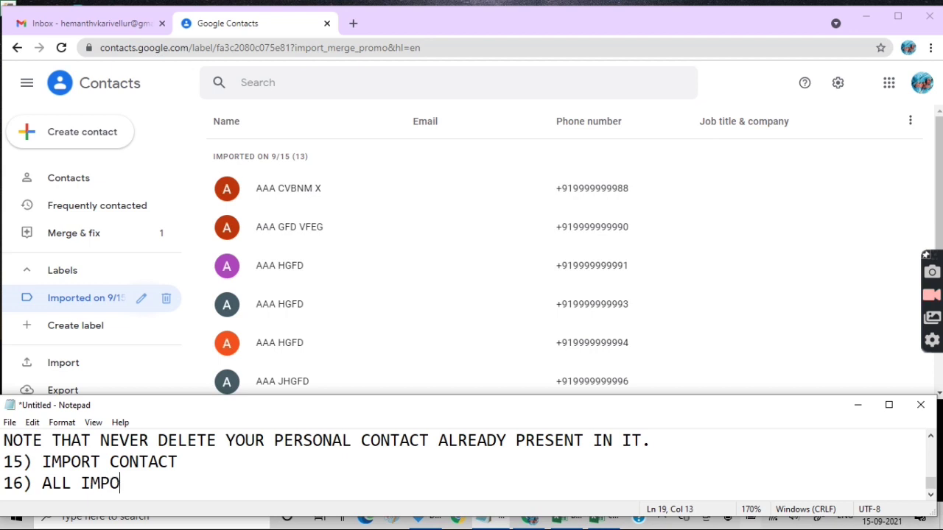
pyautogui.write('RTED CO')
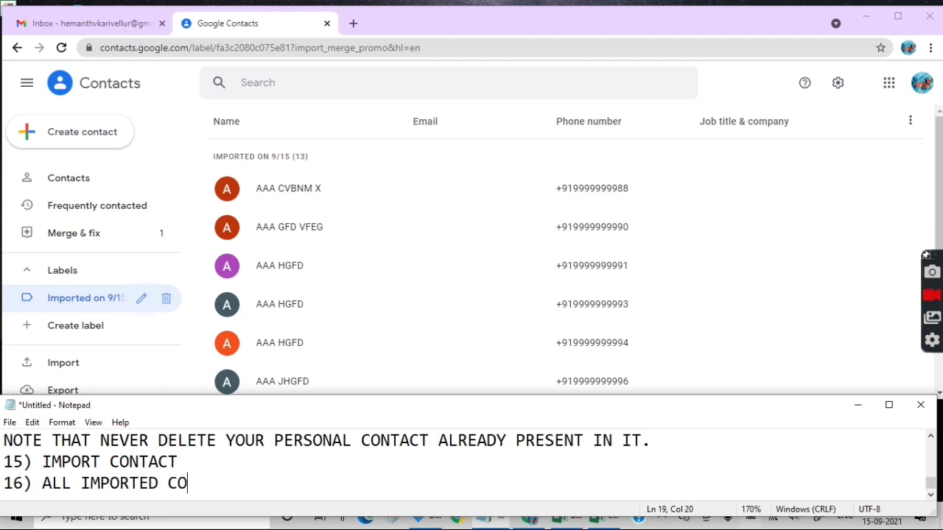
pyautogui.write('NTACT W')
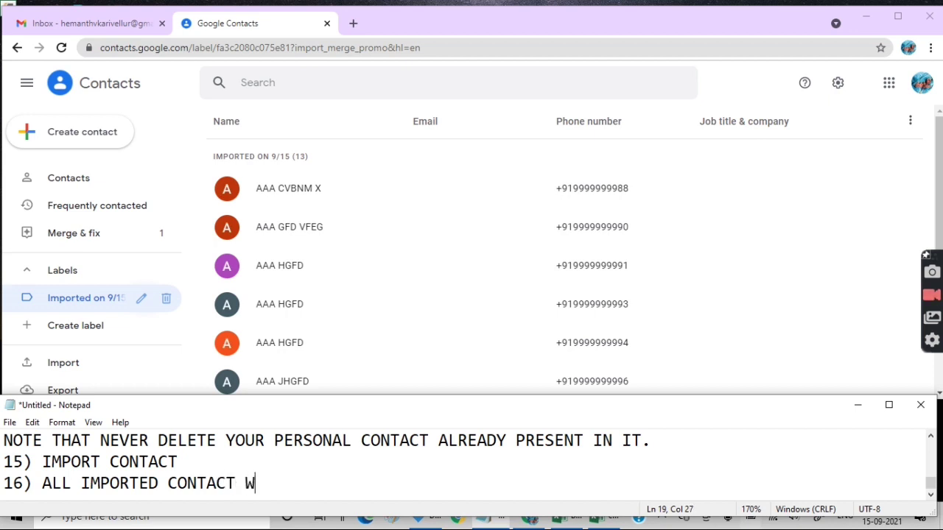
pyautogui.write('ILL APP')
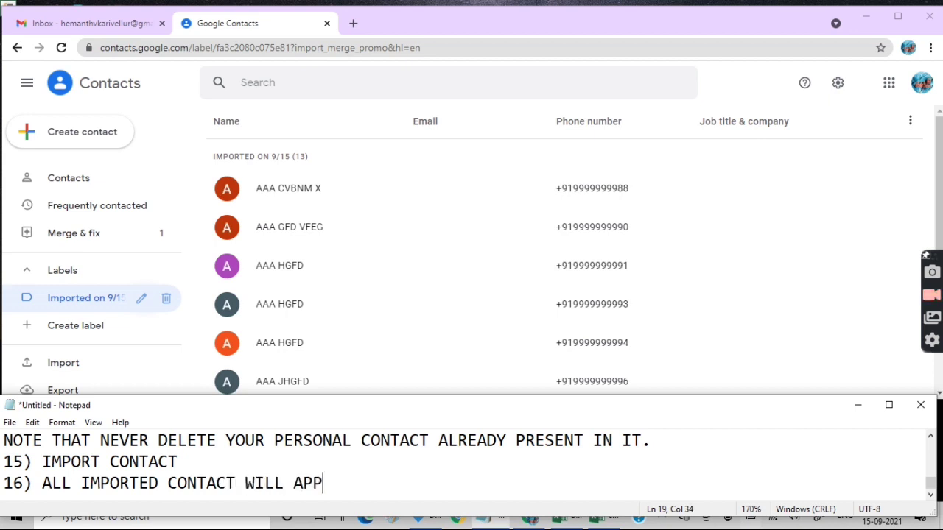
pyautogui.write('EAR ')
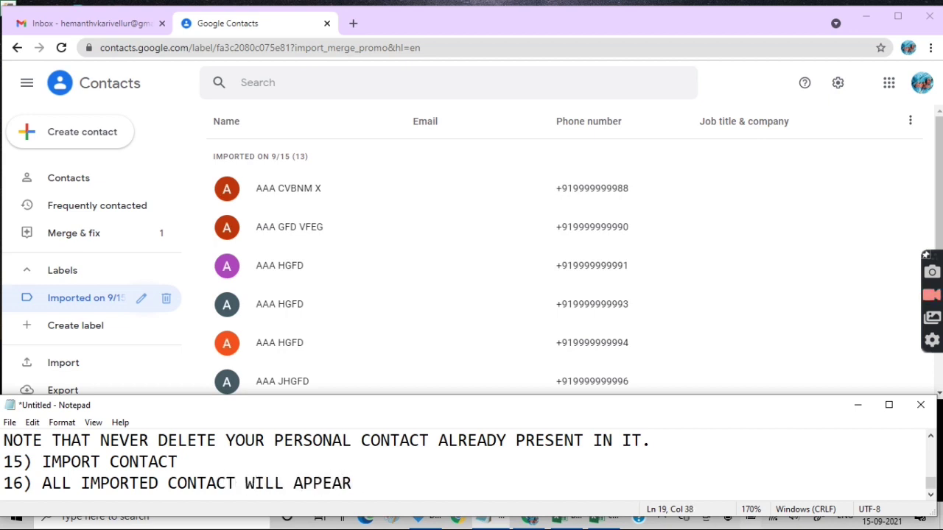
pyautogui.write('HERE')
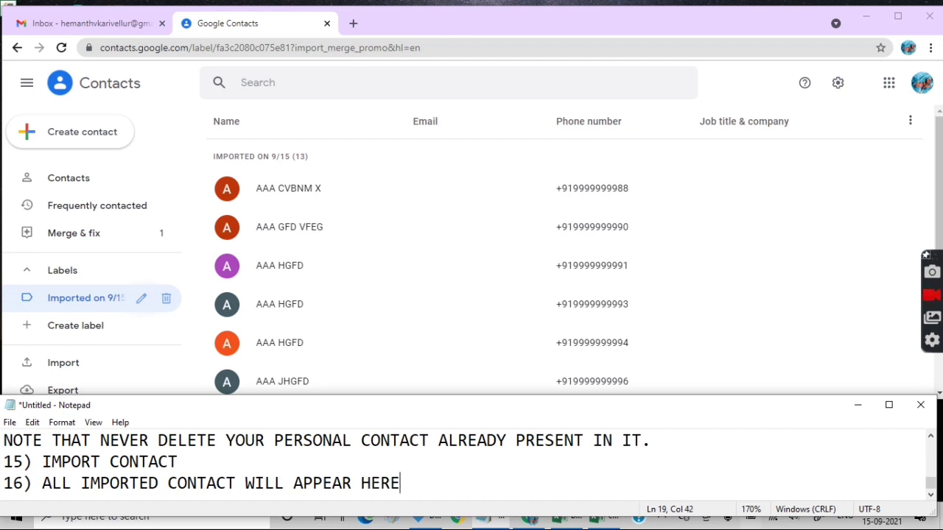
pyautogui.write('.')
# Step: Add the line "IF YOUR PHONE IS ON WITH CONTACT SYNC, THEN AUTOMATICALLY ALL CONTACT ADDED WILL BE SAVED TO YOUR PHONE..." below line 16
pyautogui.press('Return')
pyautogui.write('IF ')
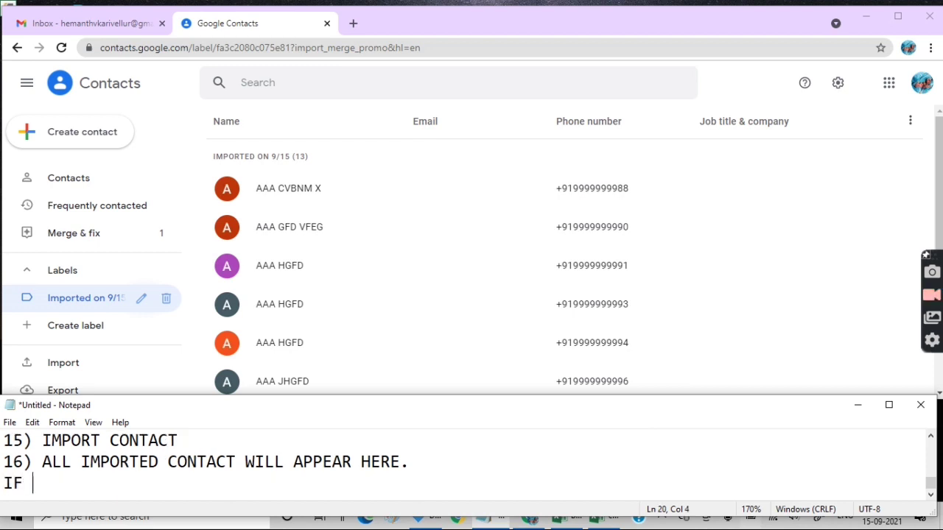
pyautogui.write('YOUR ')
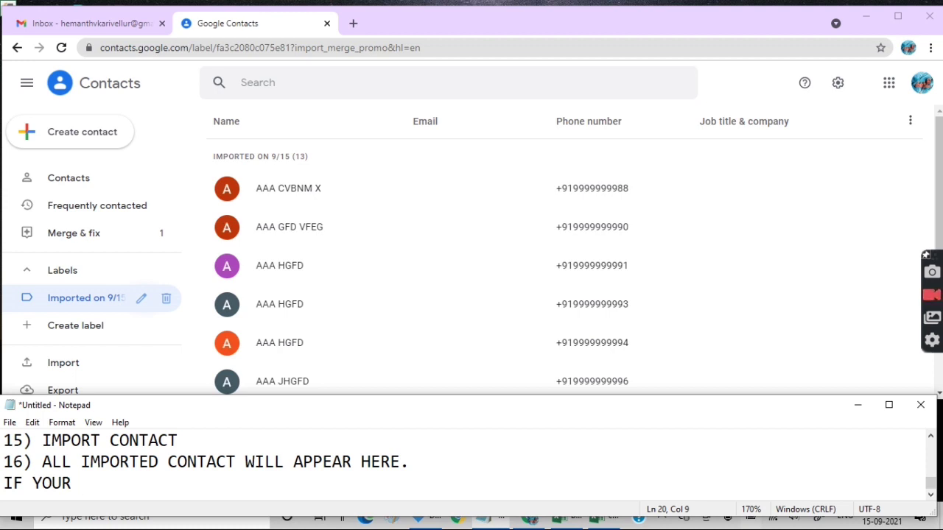
pyautogui.write('PHONE ')
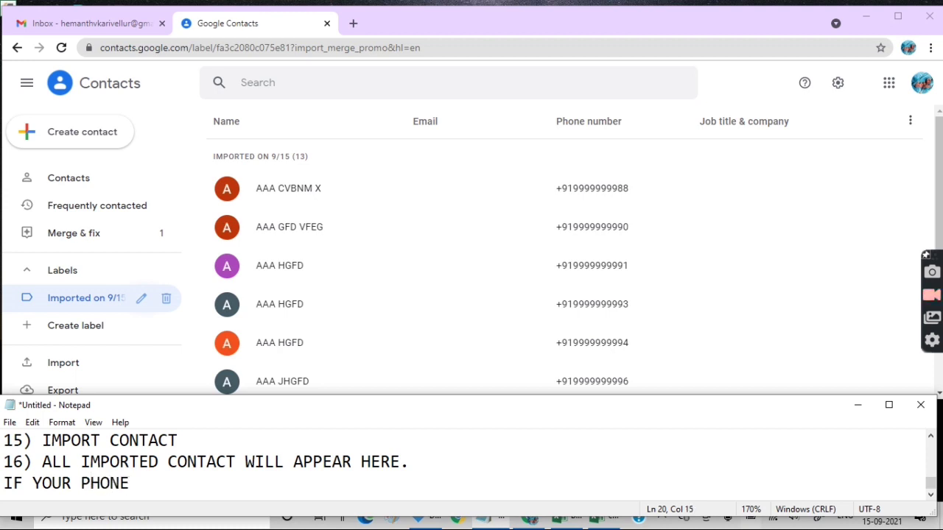
pyautogui.write('IS ON ')
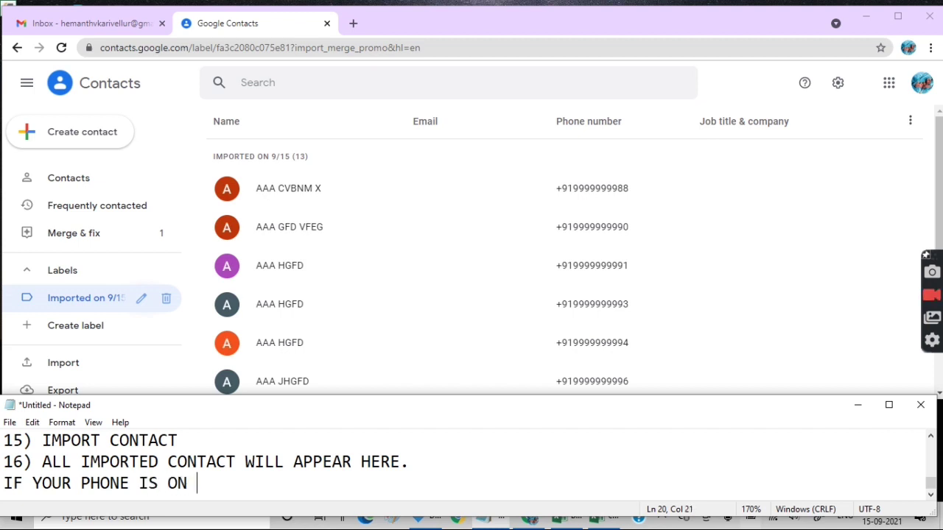
pyautogui.write('WITH ')
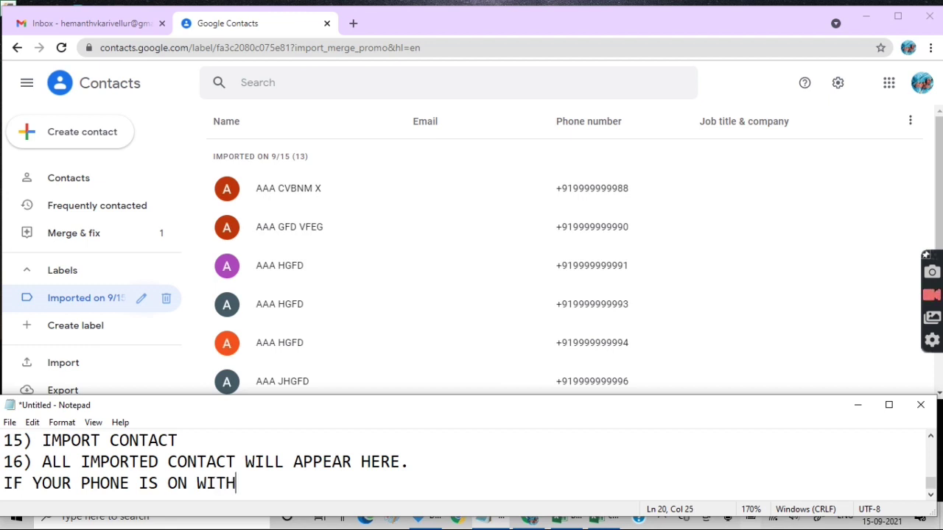
pyautogui.write('CONTACT ')
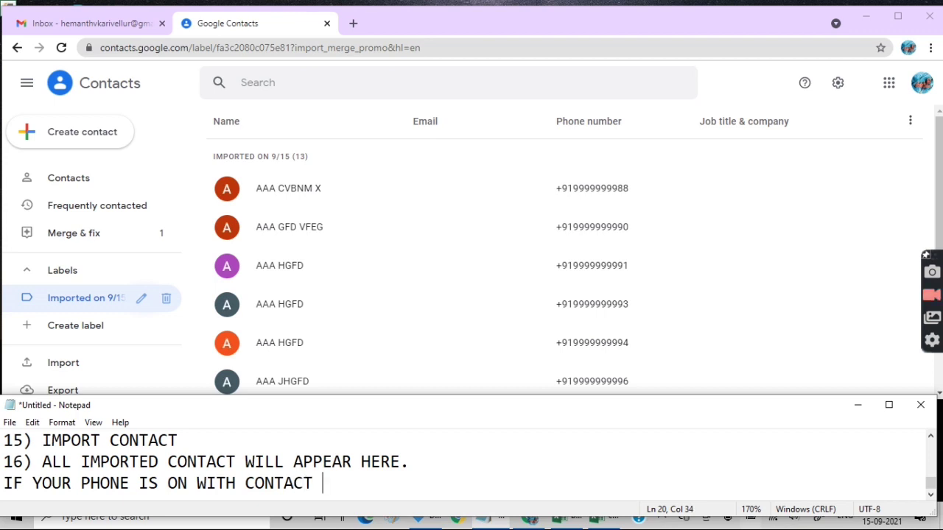
pyautogui.write('SYN')
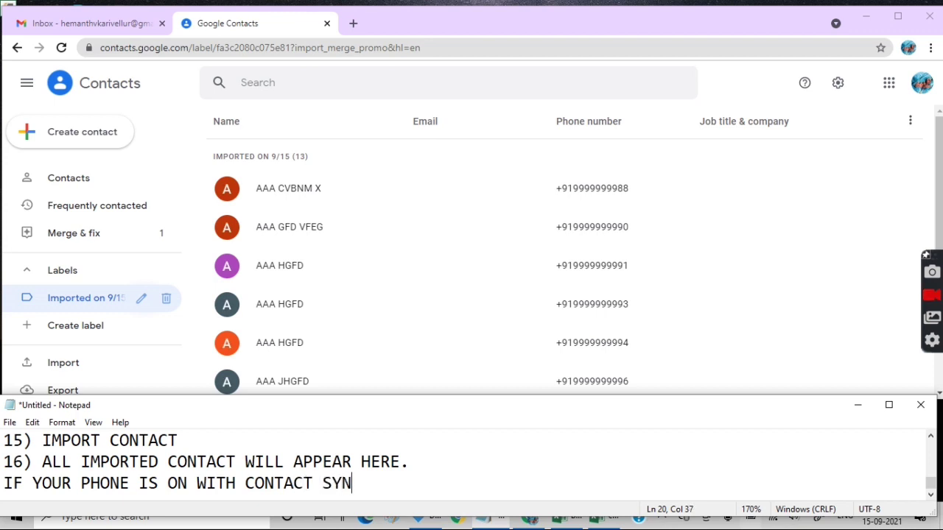
pyautogui.write('C, THEN ')
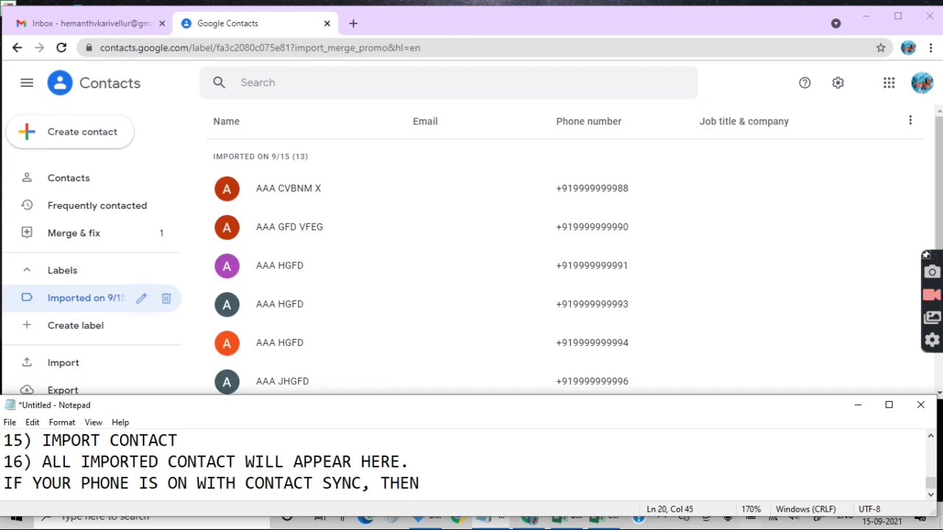
pyautogui.write('A')
pyautogui.write('UTO')
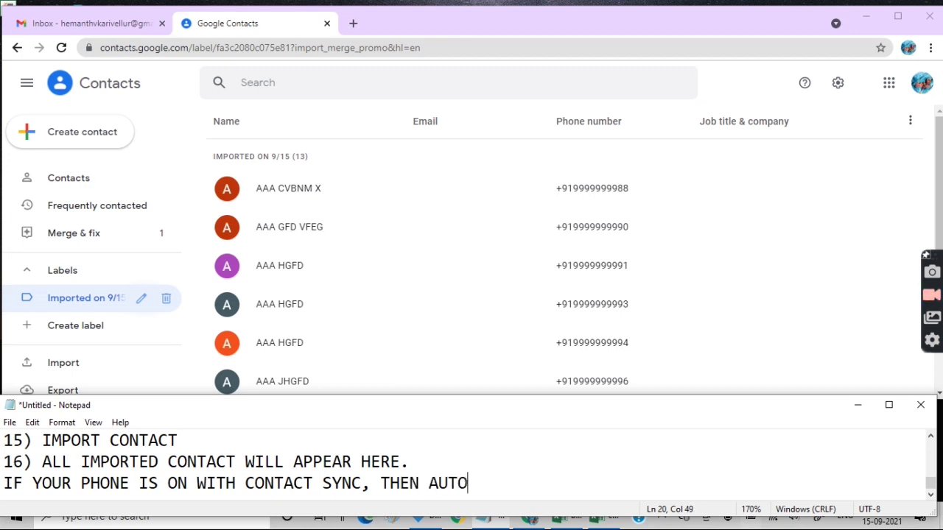
pyautogui.write('MATICALLY ')
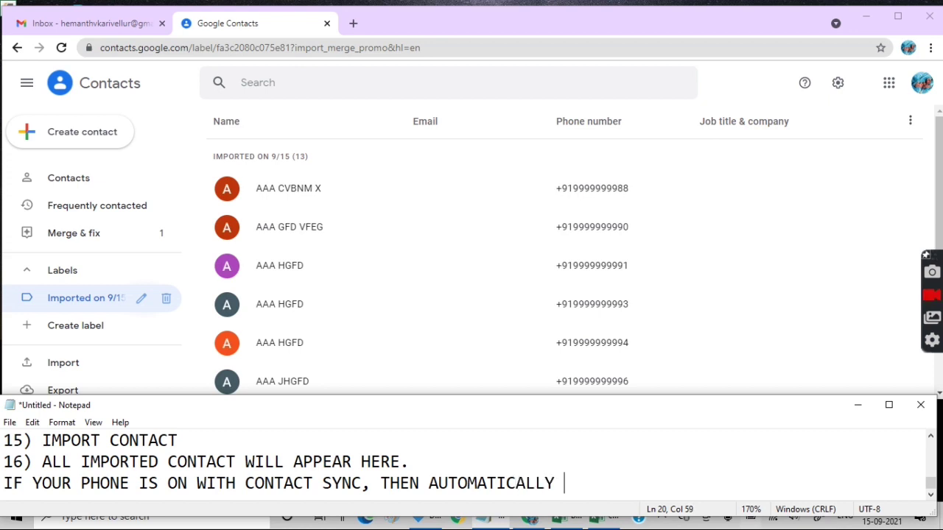
pyautogui.write('ALL')
pyautogui.write(' CONTAC')
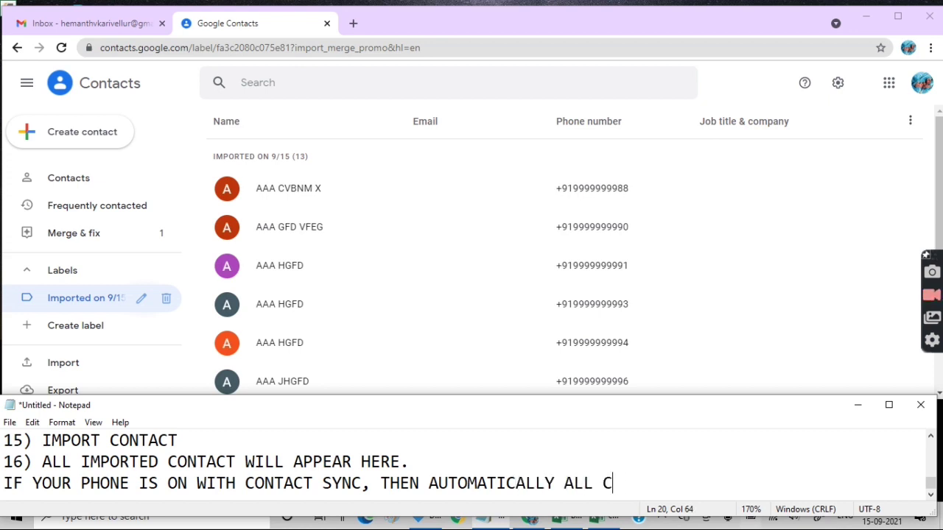
pyautogui.write('T ')
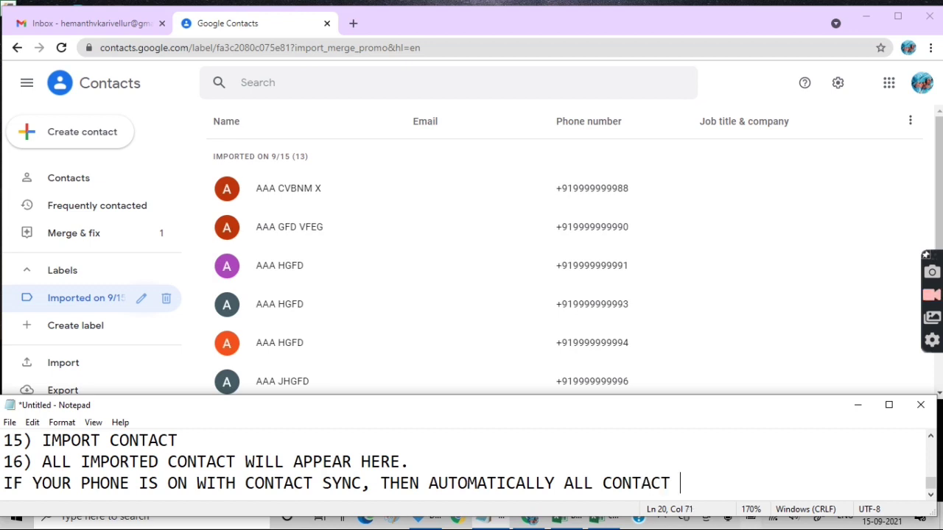
pyautogui.write('ADD')
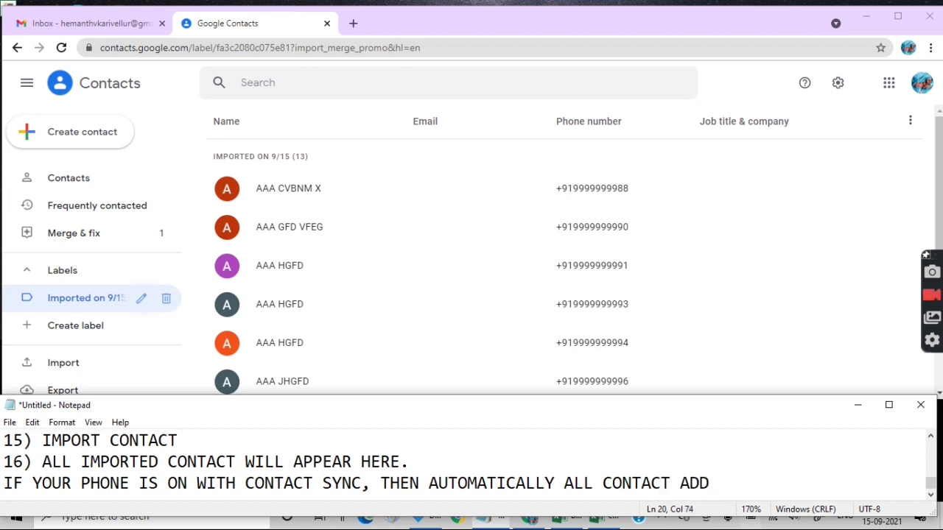
pyautogui.write('ED WILL')
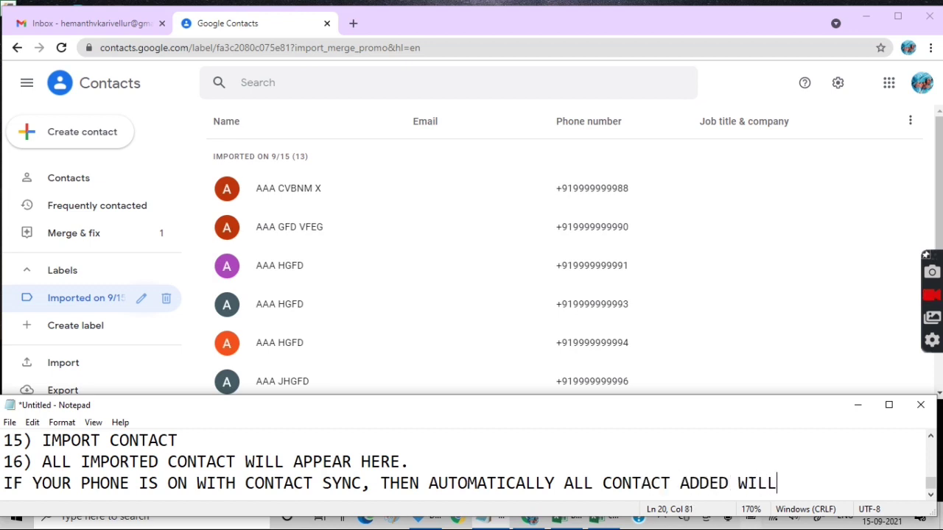
pyautogui.write(' BE')
pyautogui.write('SAVED ')
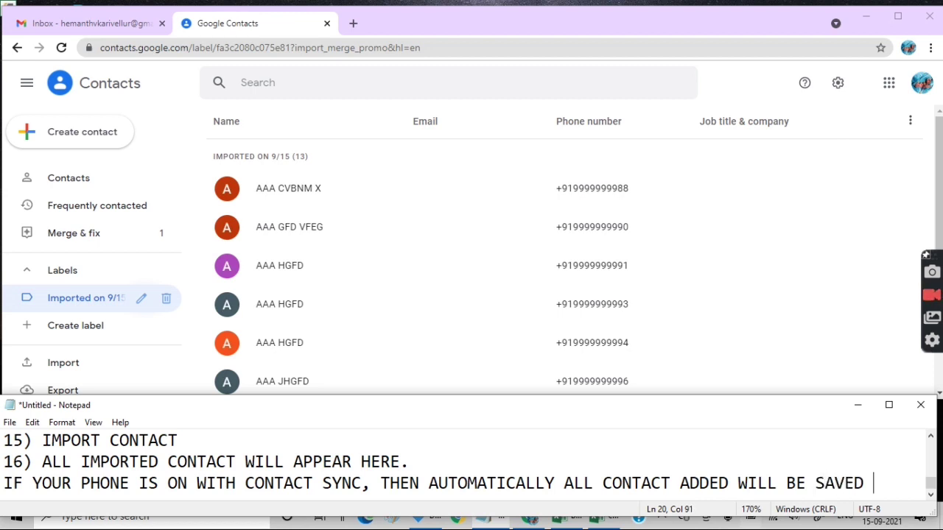
pyautogui.write('TO YOUR ')
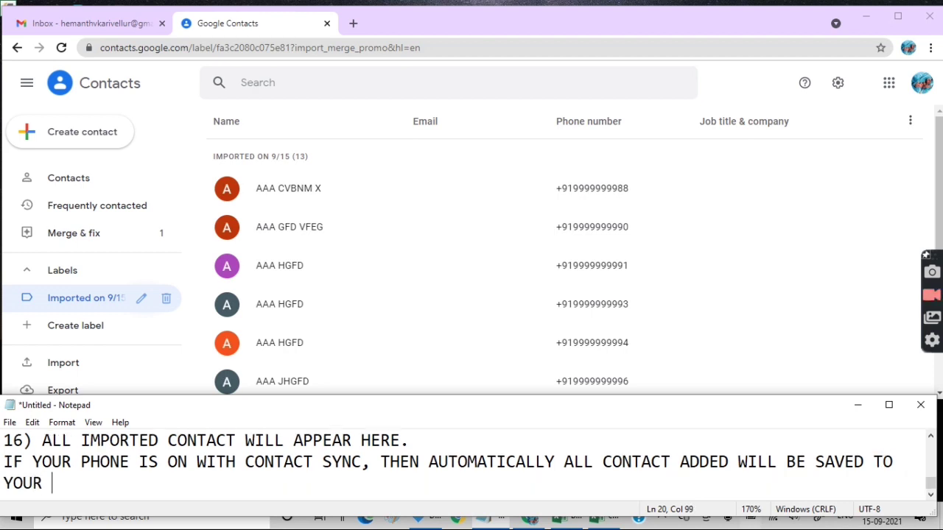
pyautogui.write('PHONE')
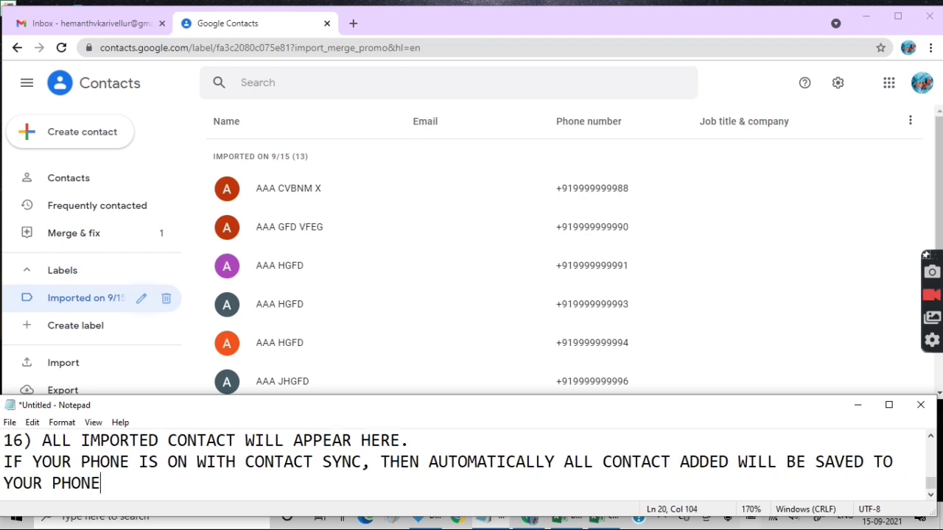
pyautogui.write('...')
# Step: Add the line "IF SYNC IS OFF, THEN FOLLOW THE STEPS..." below the note about contact sync being on
pyautogui.press('Return')
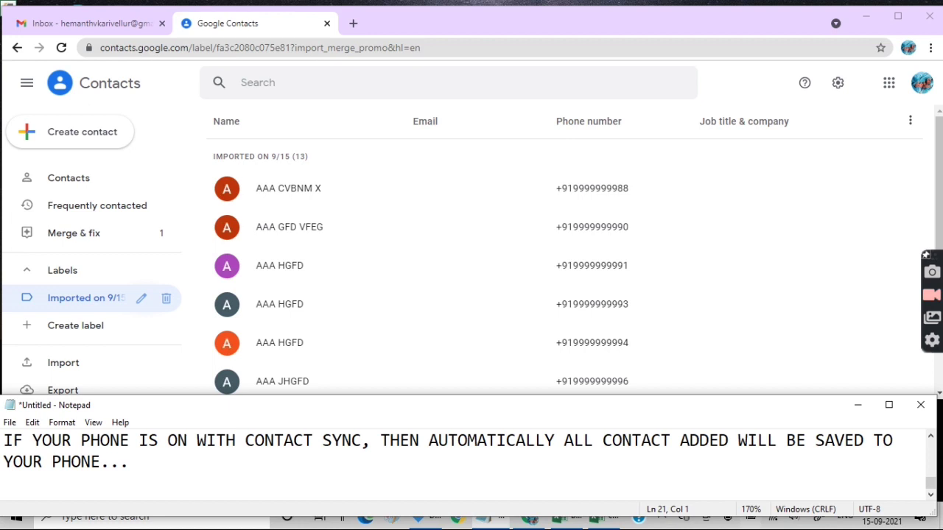
pyautogui.write('IF S')
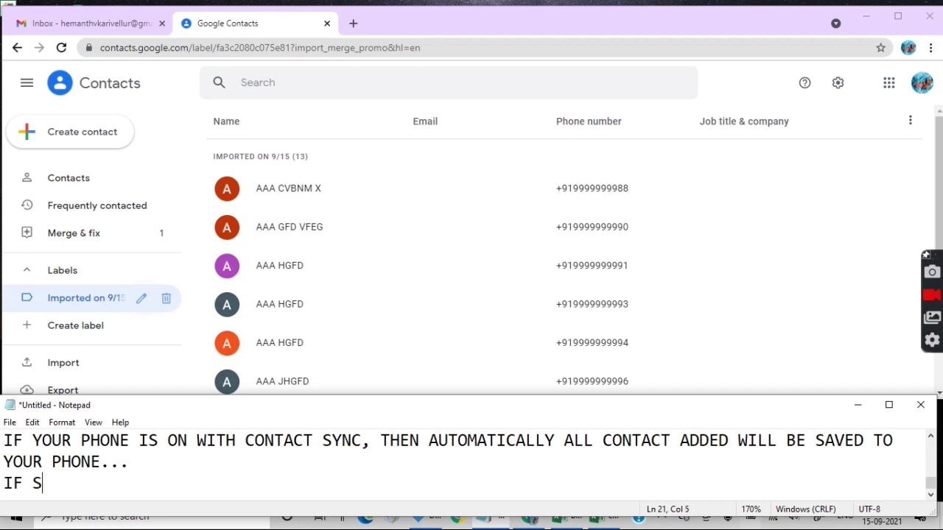
pyautogui.write('YNC ')
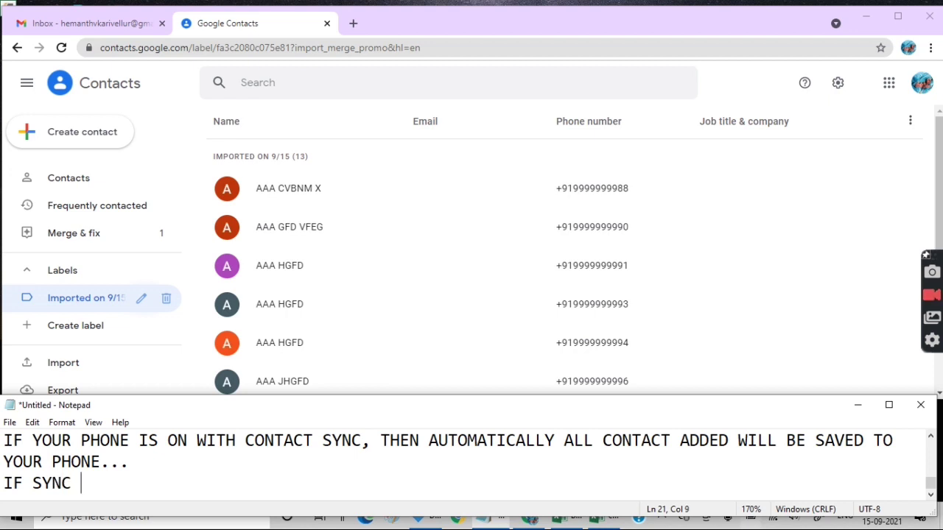
pyautogui.write('IS O')
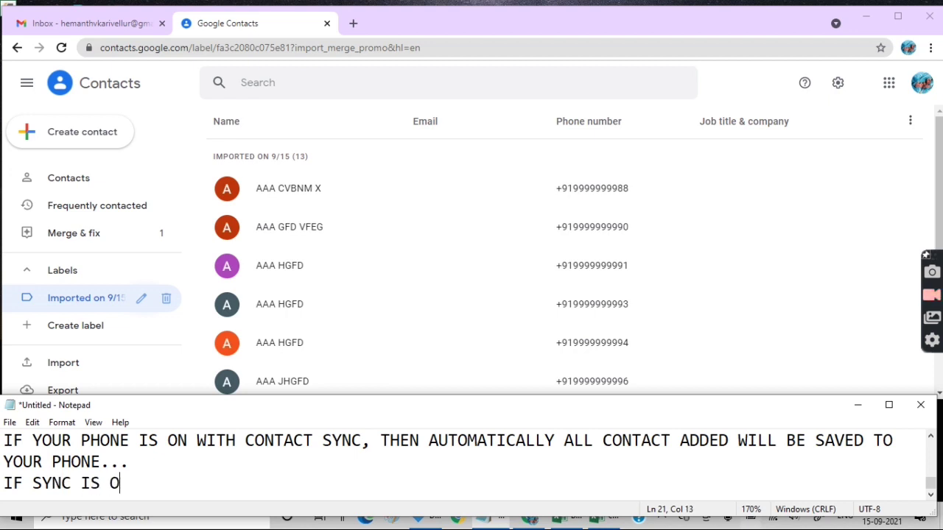
pyautogui.write('FF, THEN ')
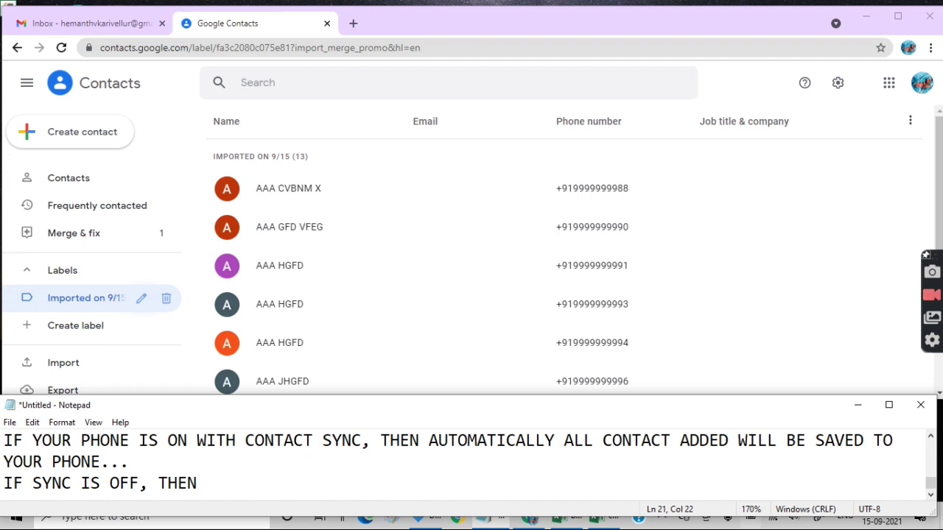
pyautogui.write('FOLLOW ')
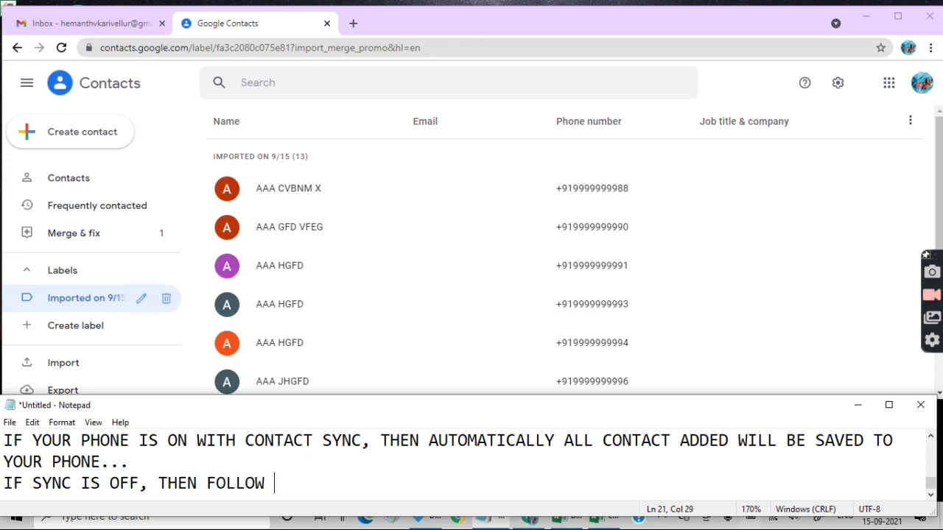
pyautogui.write('THE STE')
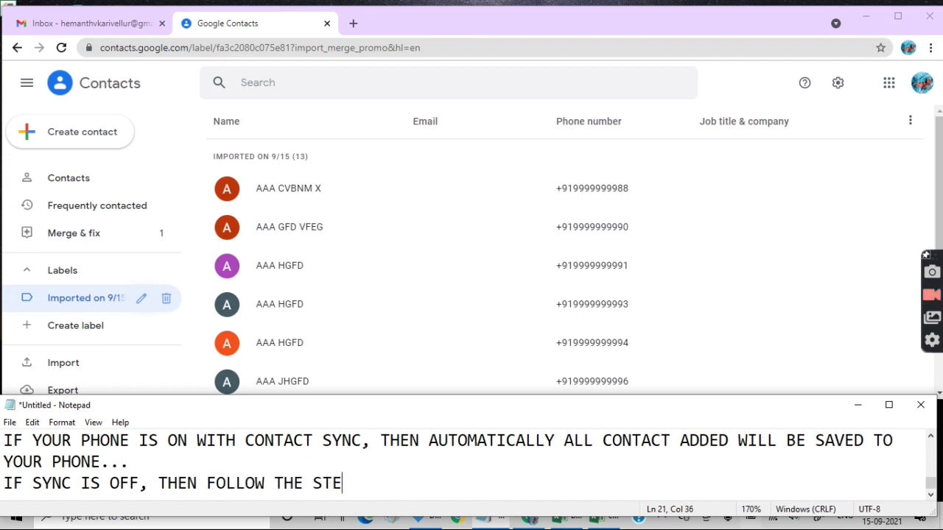
pyautogui.write('PS...')
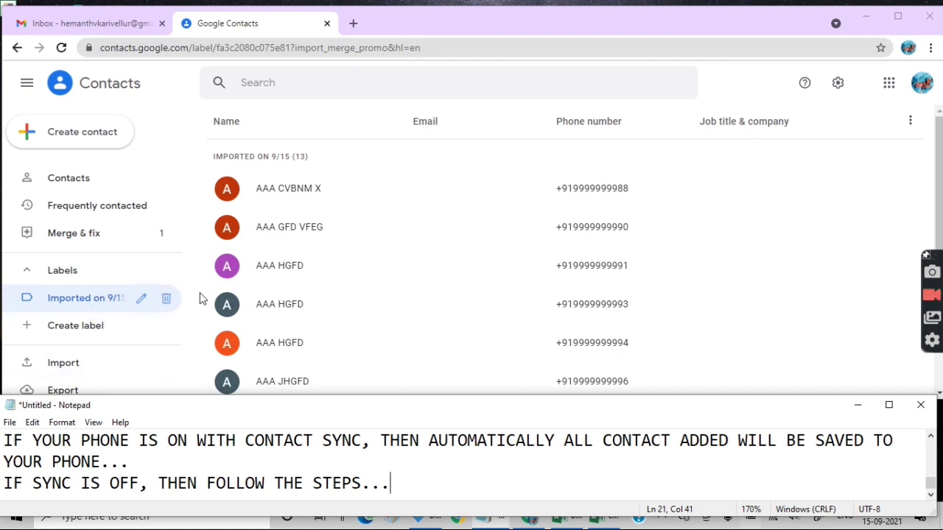
# Step: Add the line "17) EXPORT THE CONTACTS IN V-CARD" below the sync-off note
pyautogui.press('Return')
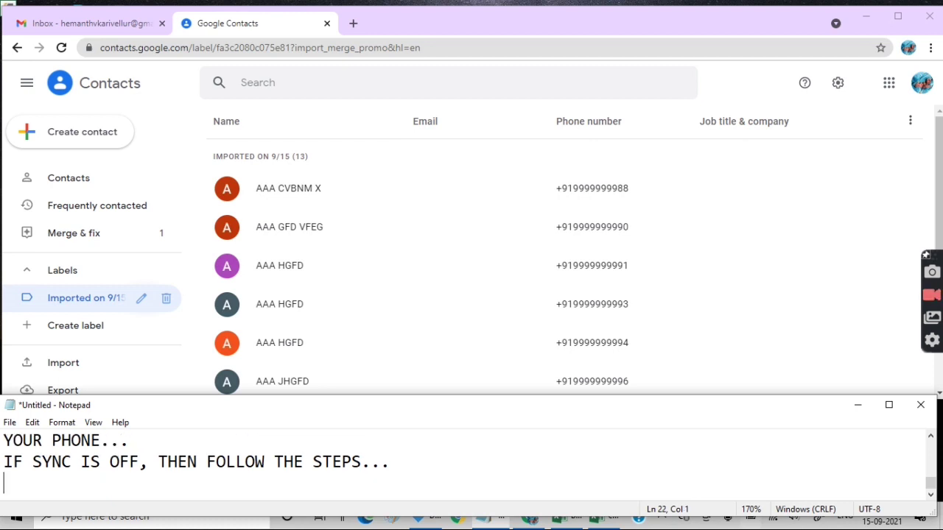
pyautogui.press('Up')
pyautogui.press('Up')
pyautogui.press('Up')
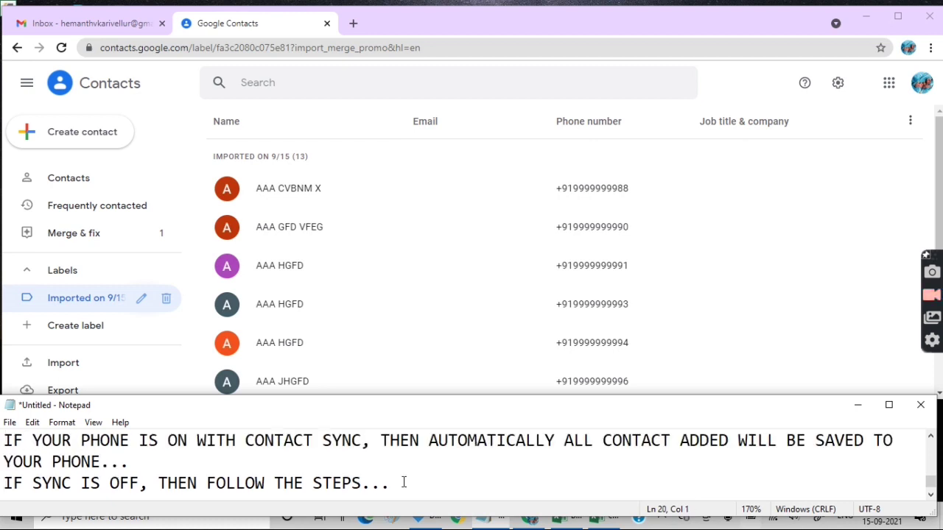
pyautogui.press('Up')
pyautogui.press('Down')
pyautogui.press('Down')
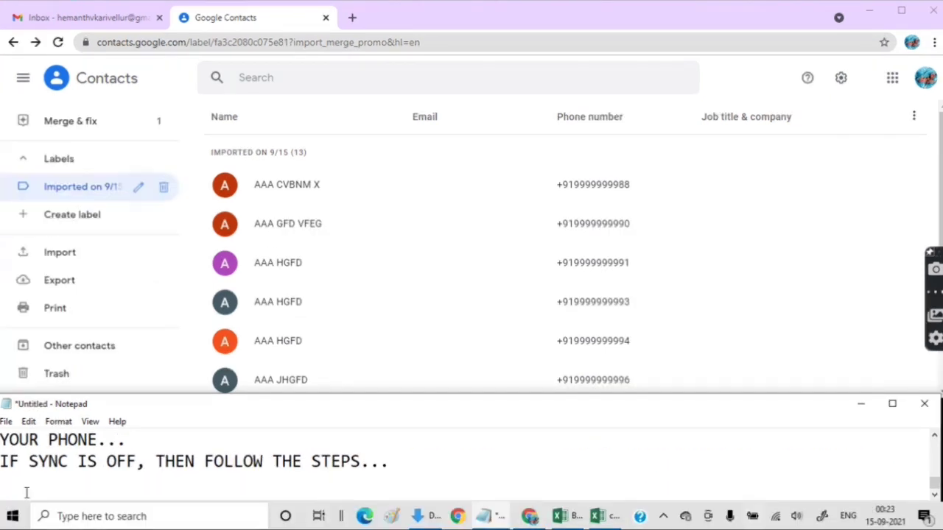
pyautogui.write('17) ')
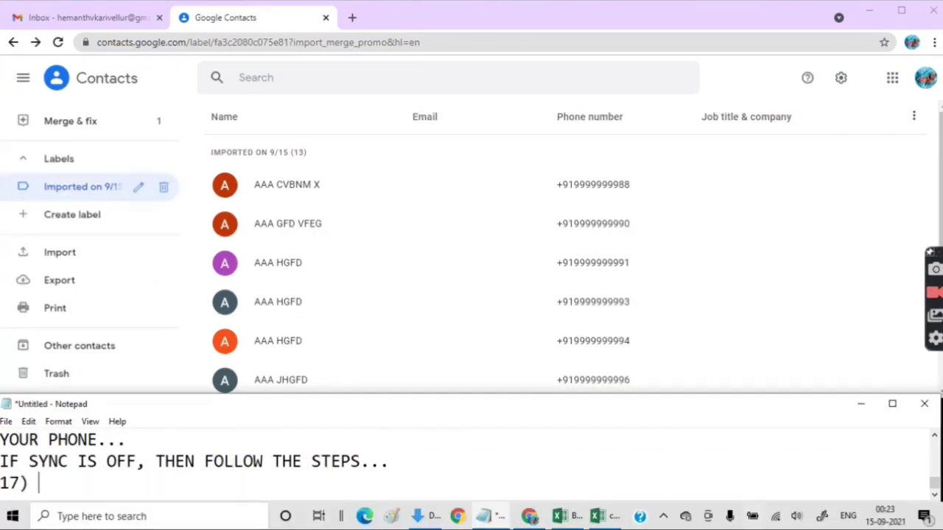
pyautogui.write('EXPO')
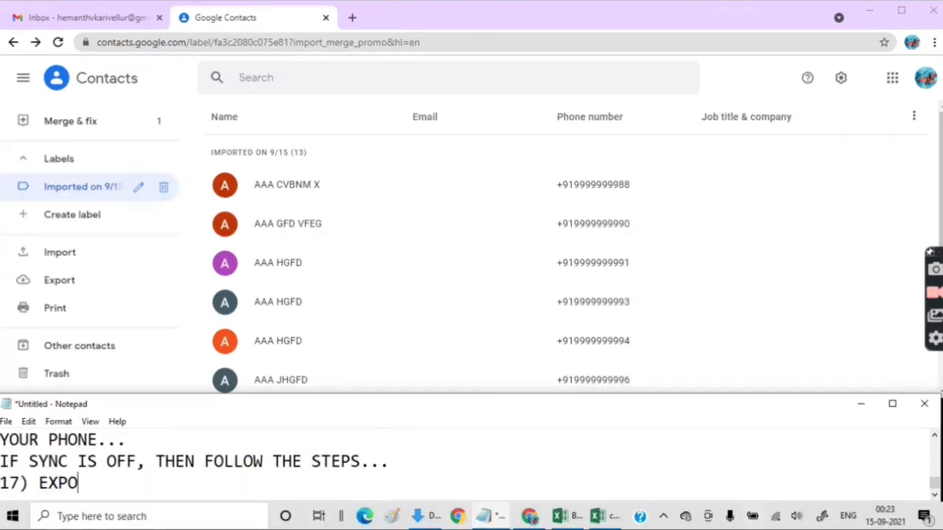
pyautogui.write('RT THE ')
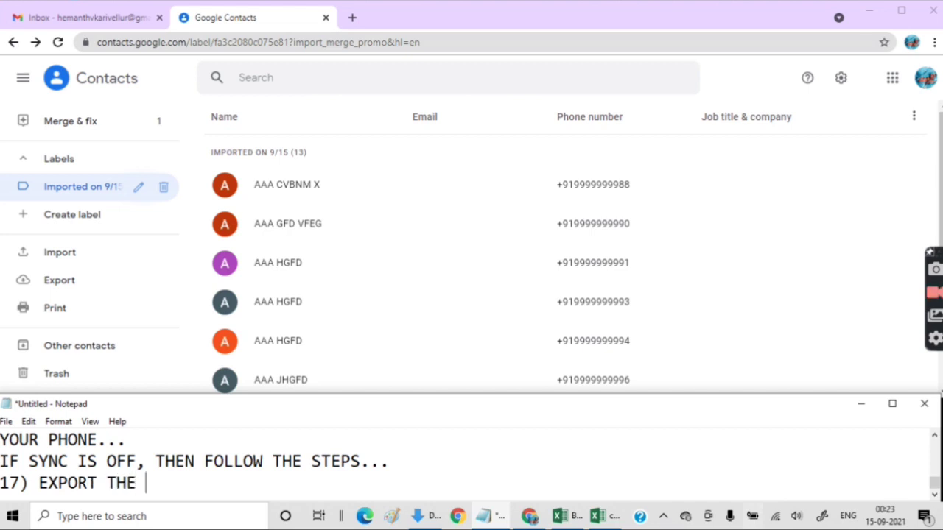
pyautogui.write('CONTA')
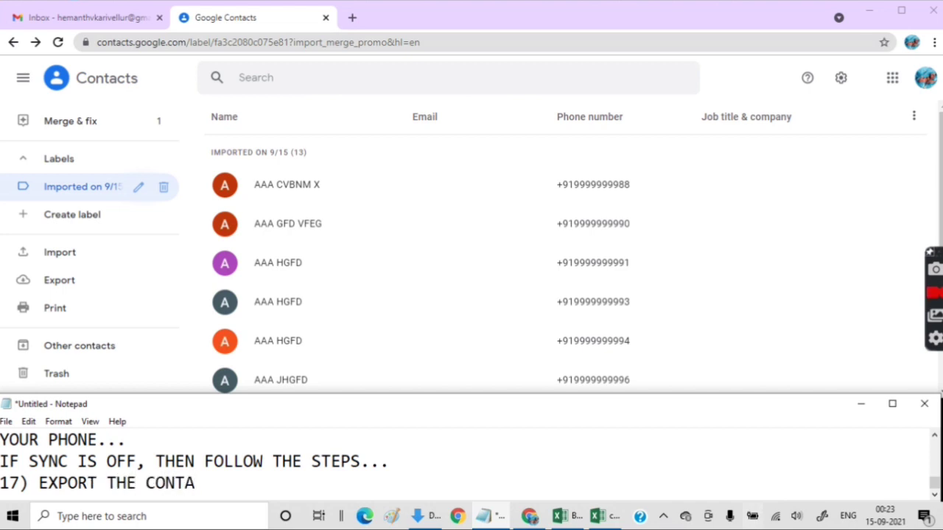
pyautogui.write('CTS ')
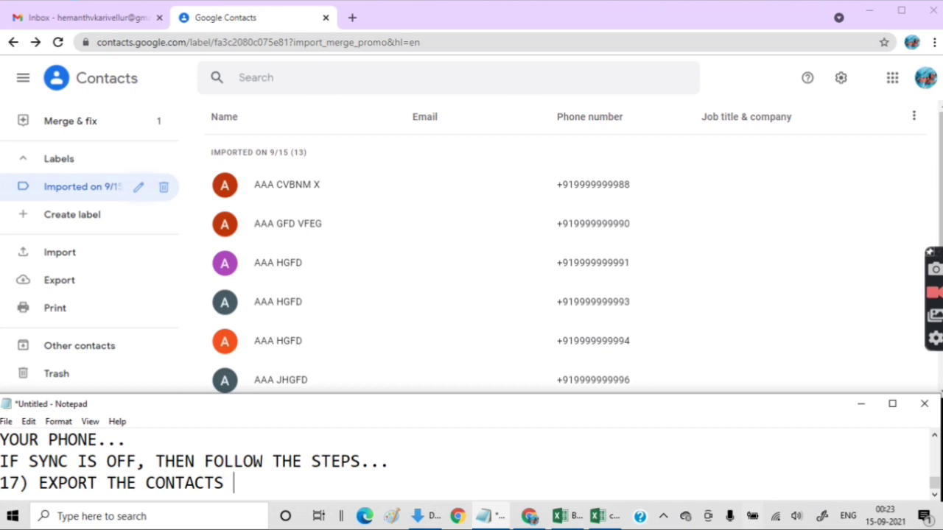
pyautogui.write('IN V')
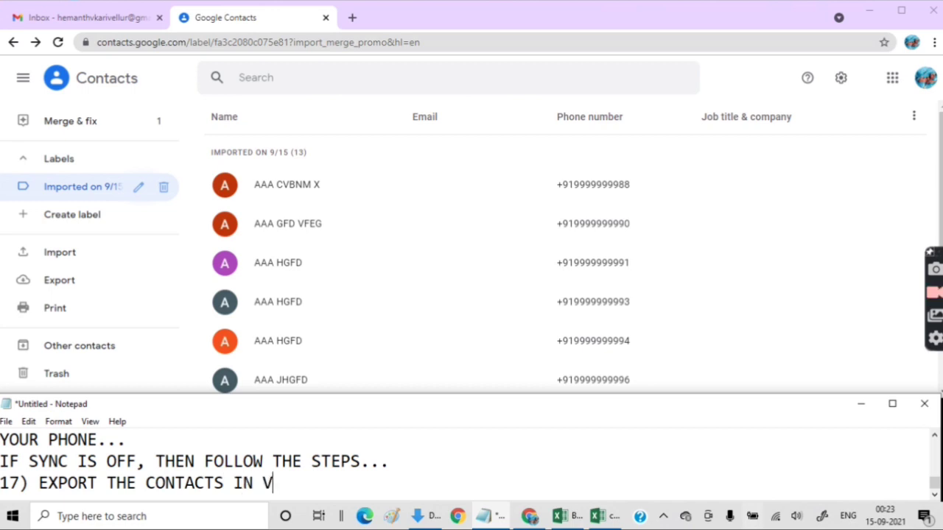
pyautogui.write('-CARD')
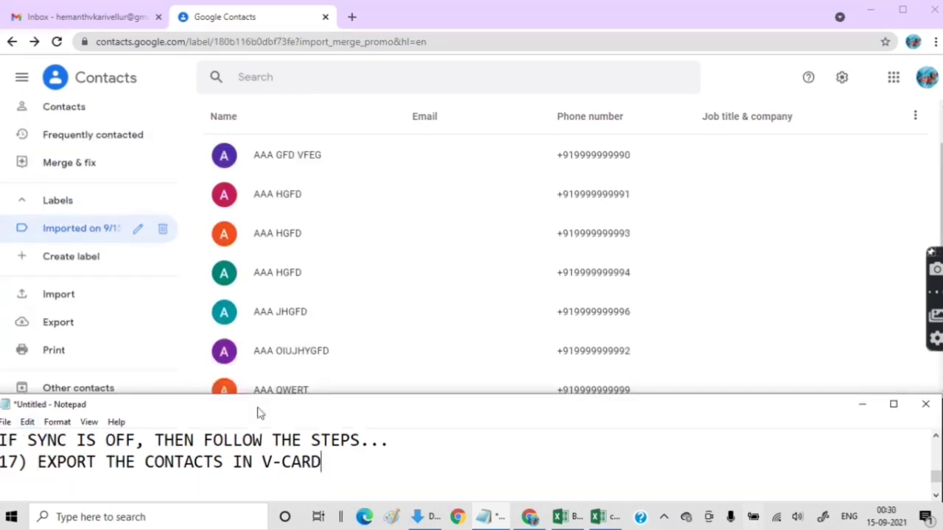
# Step: Export the contacts labelled "Imported on 9/15" from Google Contacts as a vCard (for iOS Contacts) file
pyautogui.click(110, 326)
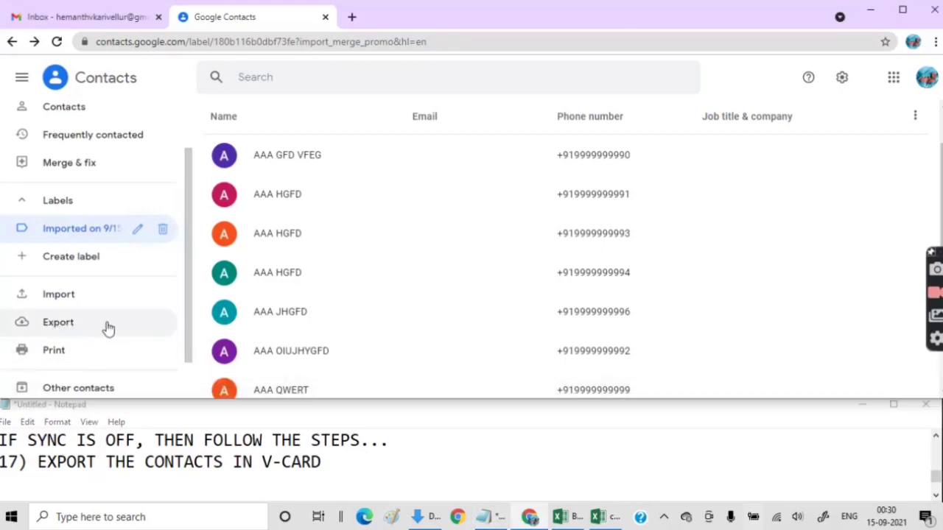
pyautogui.click(470, 187)
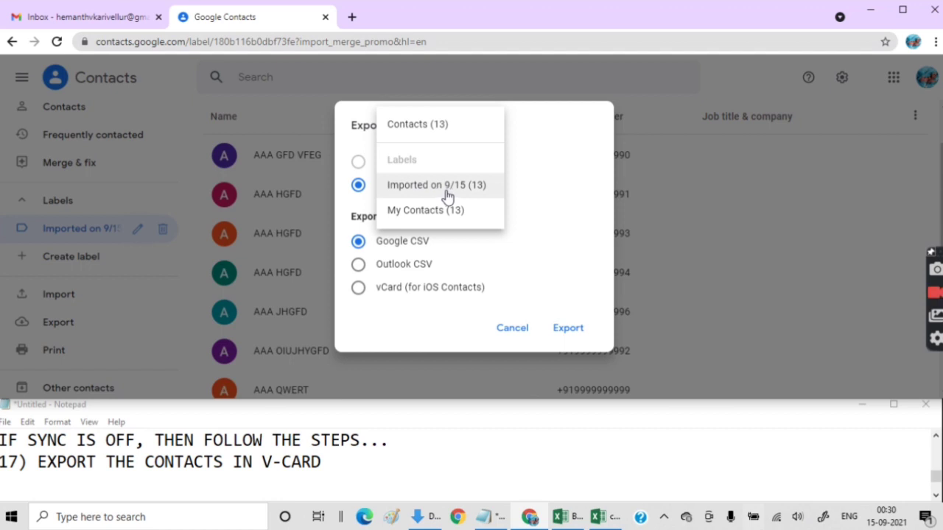
pyautogui.click(448, 194)
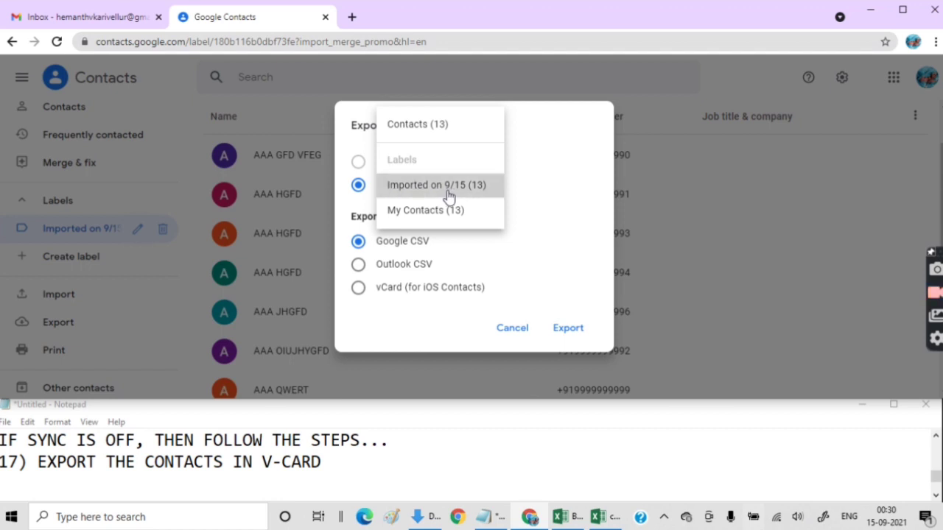
pyautogui.click(359, 290)
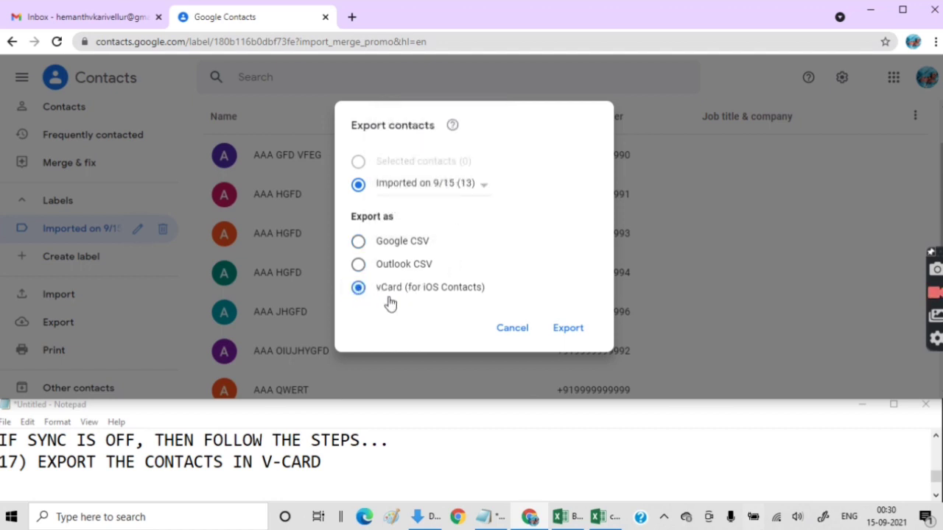
pyautogui.click(564, 330)
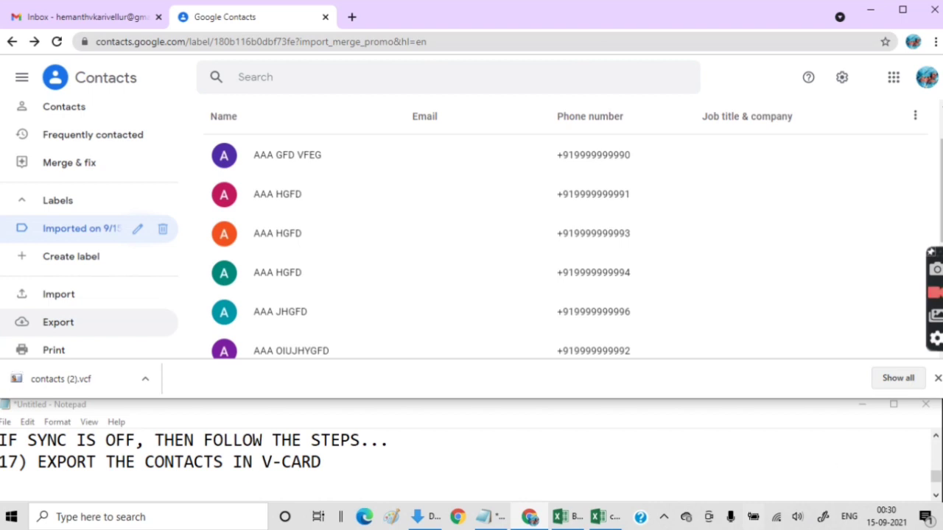
pyautogui.click(937, 294)
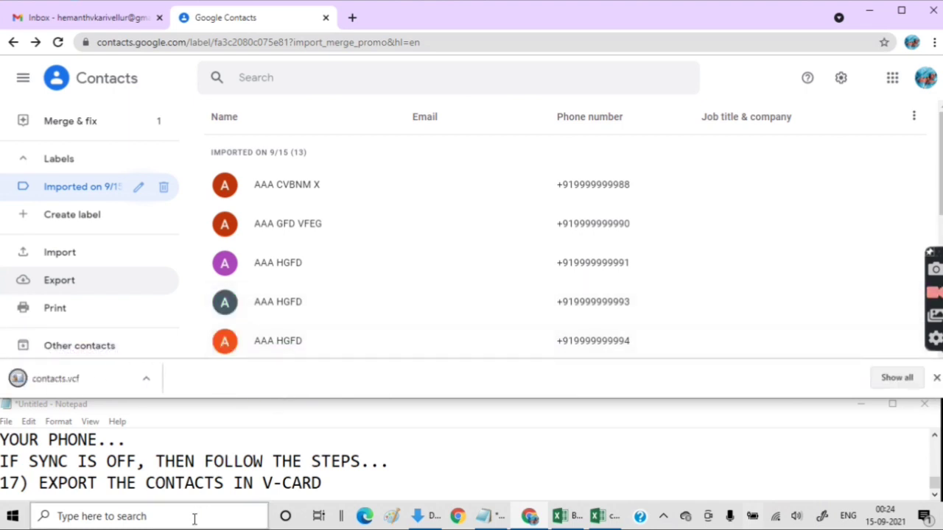
# Step: Add the line "18) A FILE WITH VCF FORMAT WILL BE DOWNLOADED." below line 17 in Notepad
pyautogui.click(336, 481)
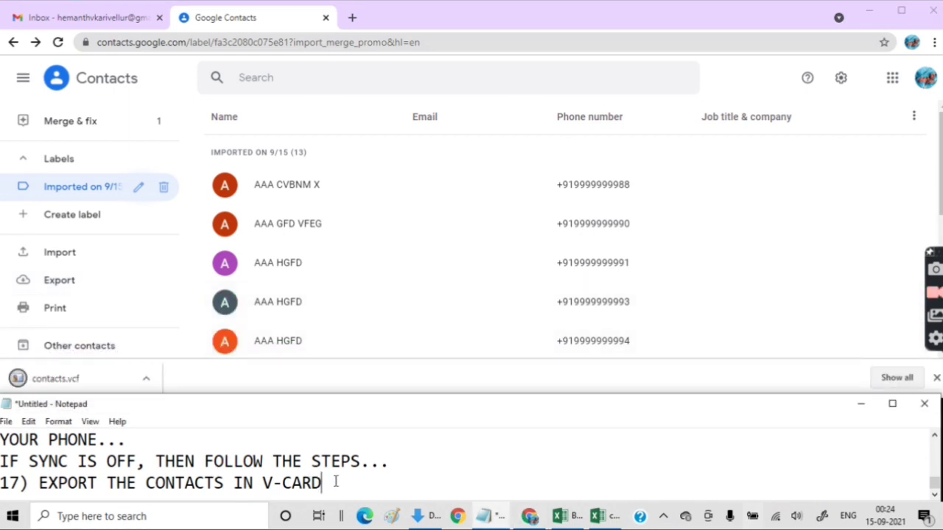
pyautogui.press('Return')
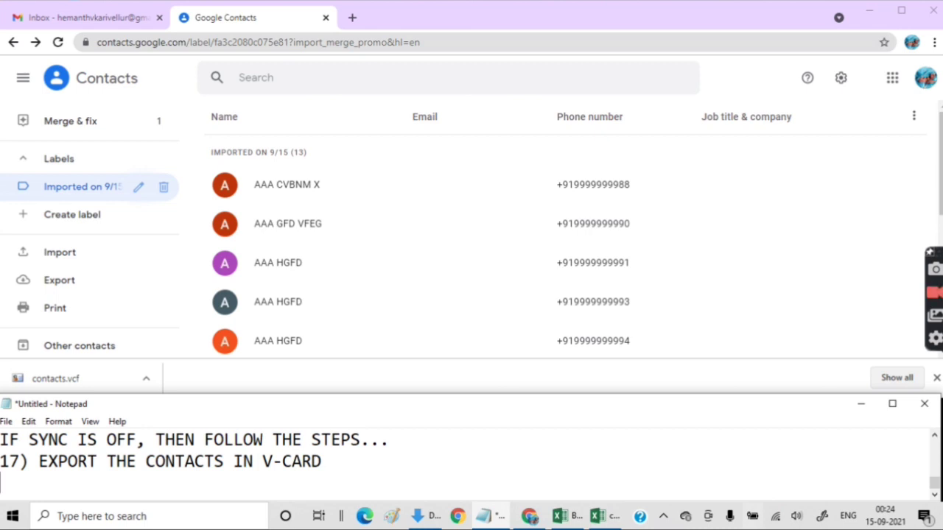
pyautogui.write('18) ')
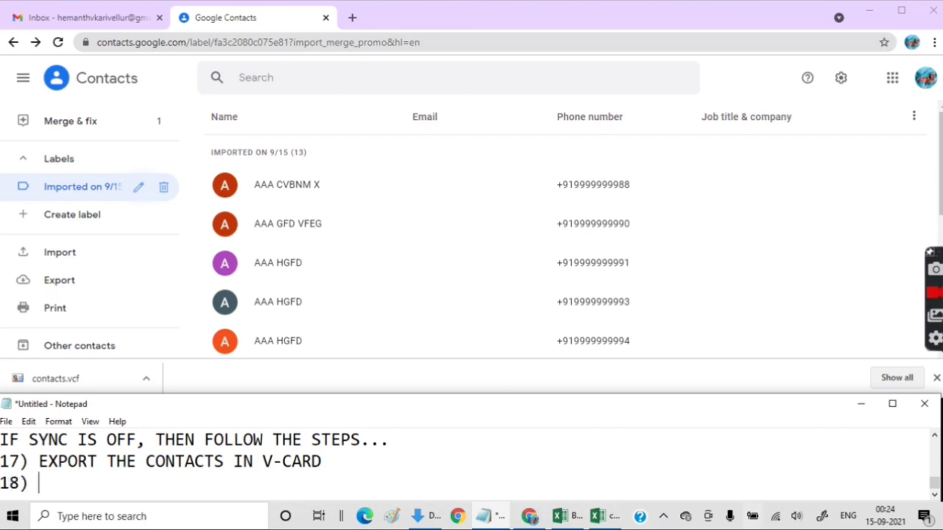
pyautogui.write('A FILE ')
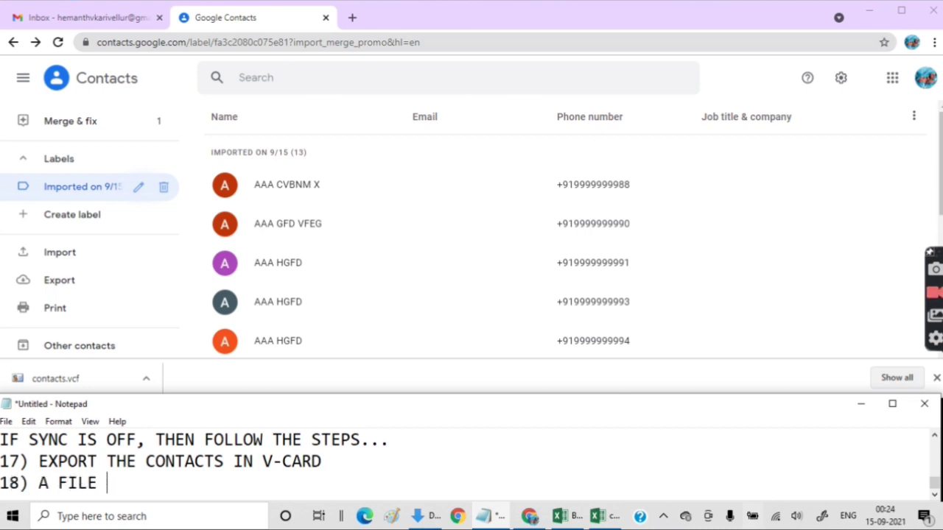
pyautogui.write('WITH')
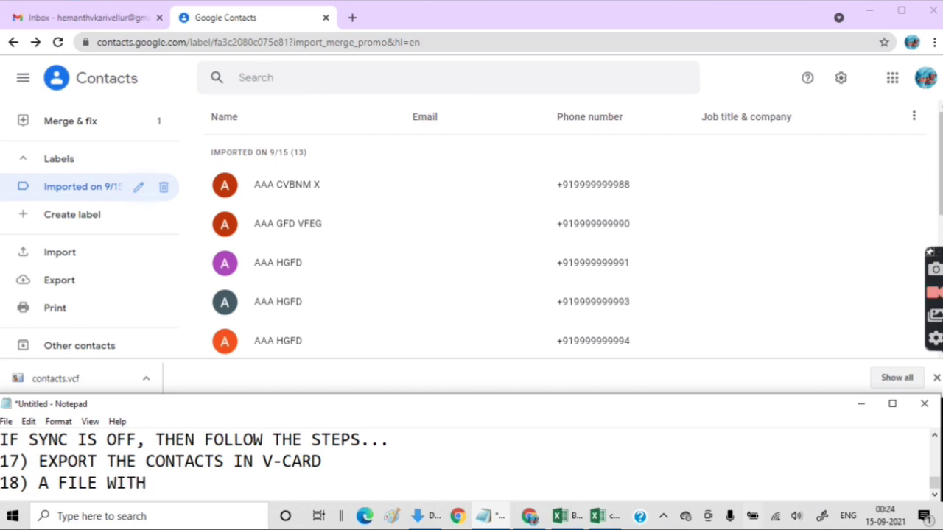
pyautogui.write(' VCF ')
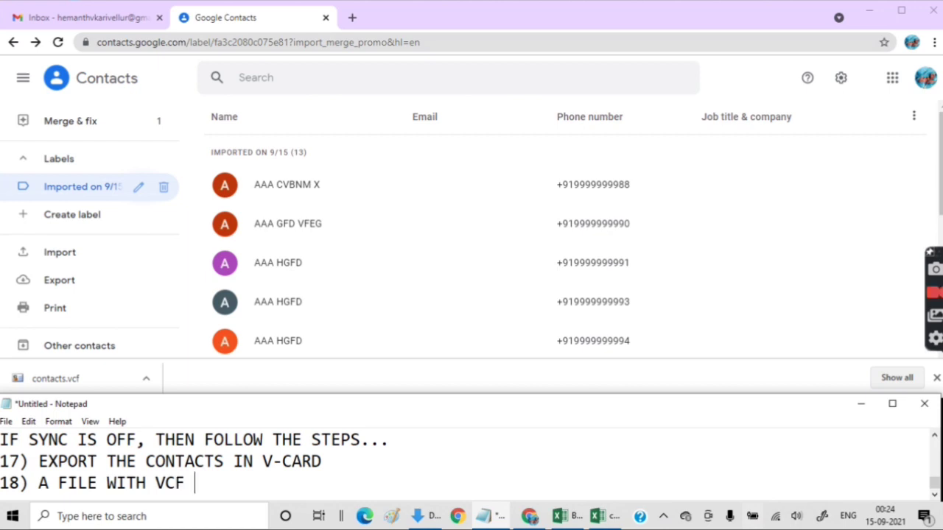
pyautogui.write('FORMAT ')
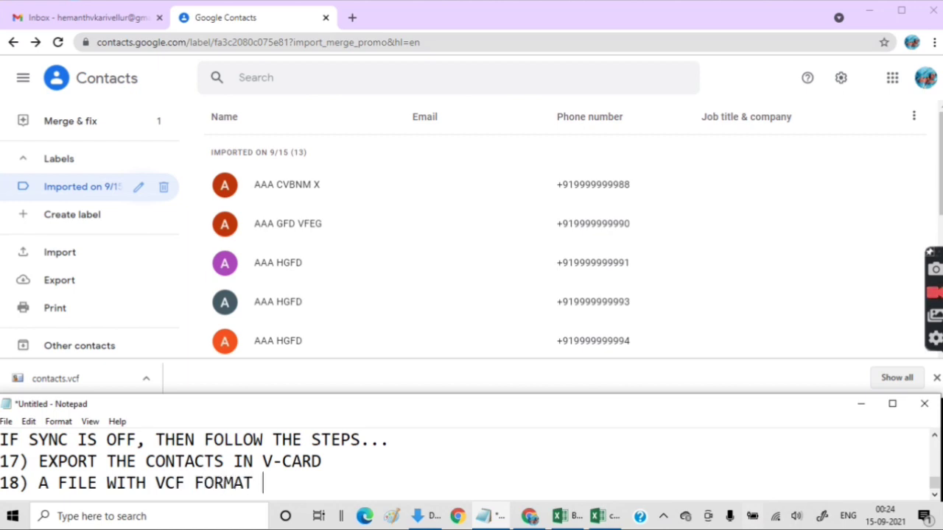
pyautogui.write('WILL B')
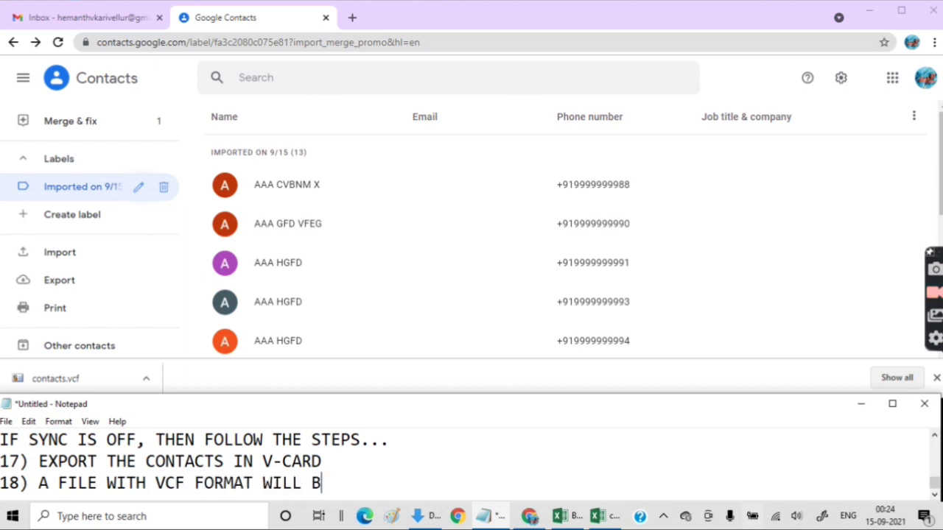
pyautogui.write('E DOW')
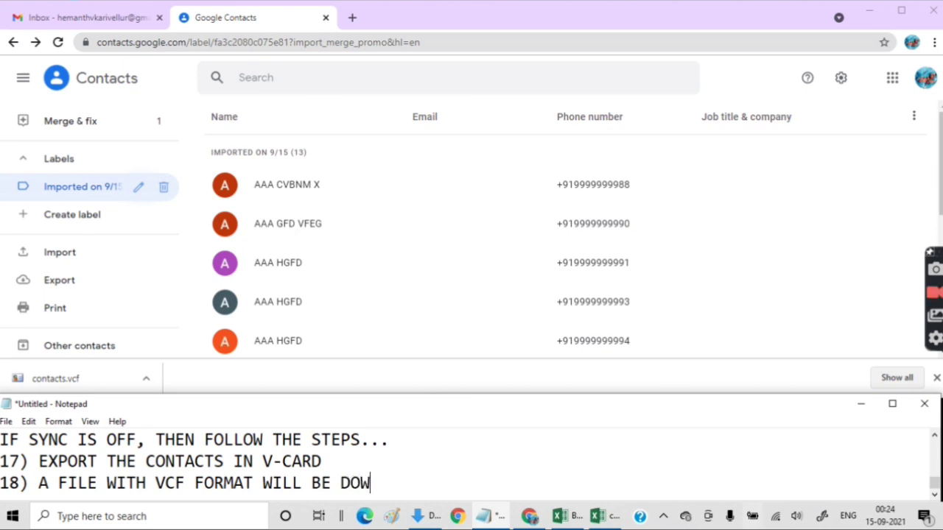
pyautogui.write('NLOADE')
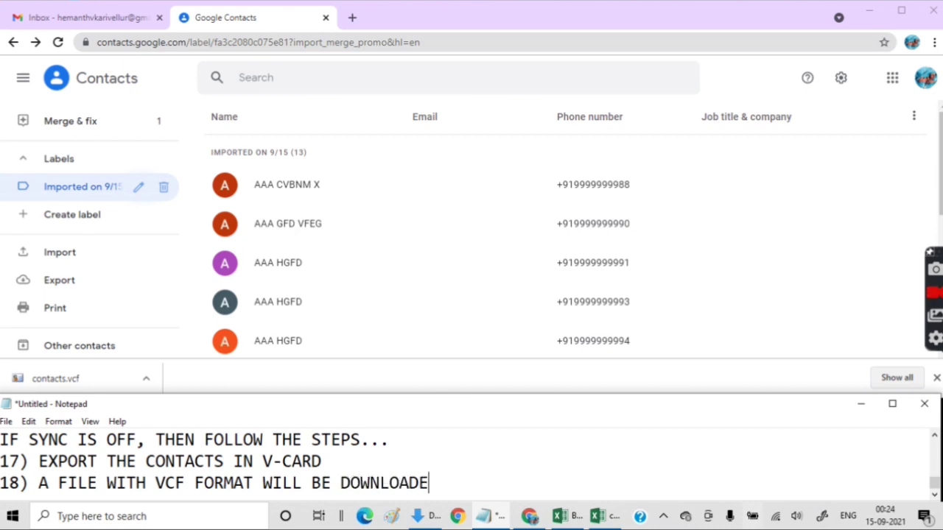
pyautogui.write('D.')
# Step: Start a new line below line 18 with the sentence "DONT OPEN THAT FILE."
pyautogui.press('Return')
pyautogui.write('DONT ')
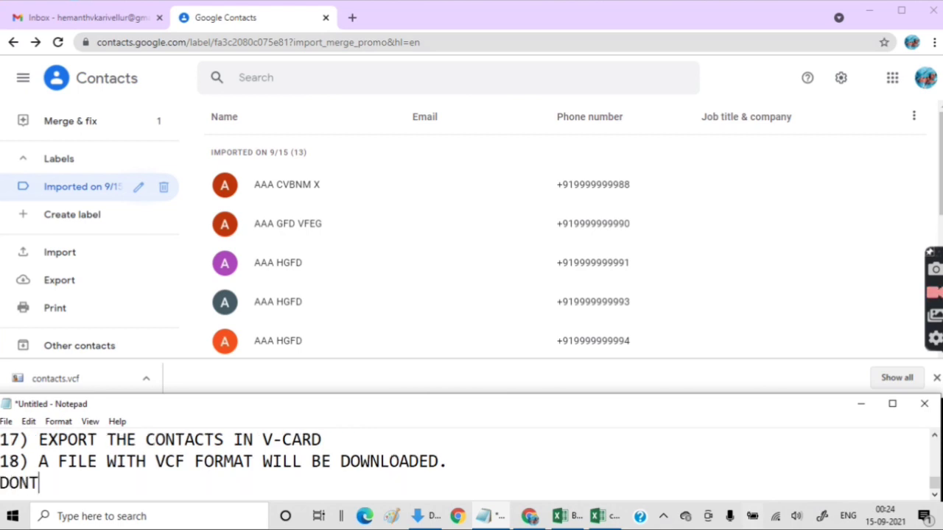
pyautogui.write('OPEN T')
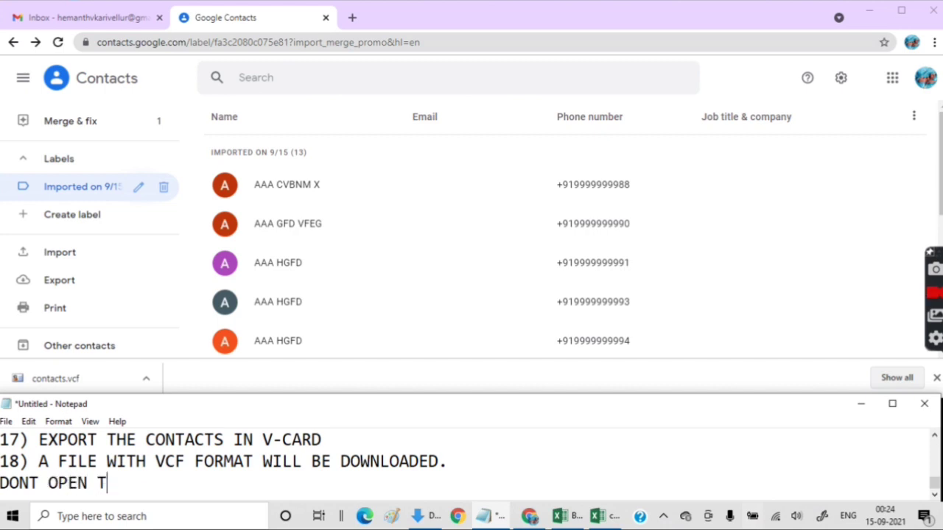
pyautogui.write('HAT F')
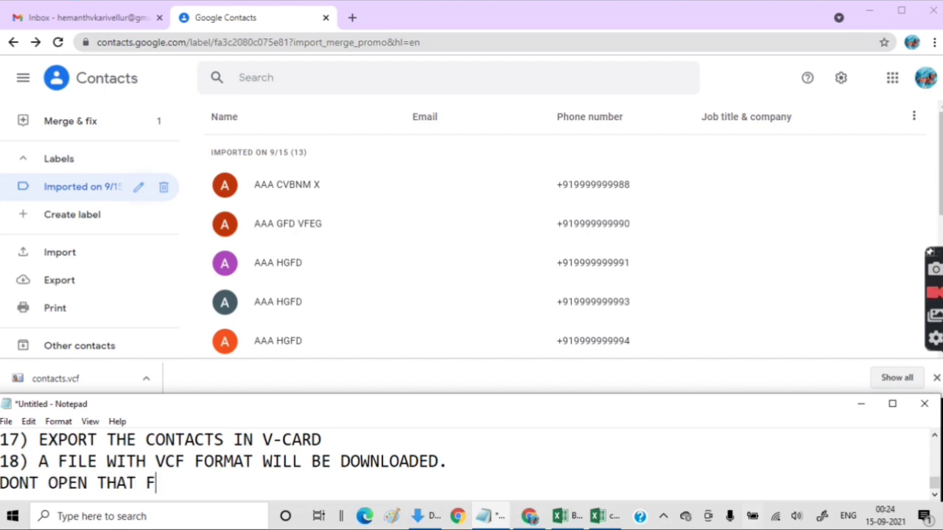
pyautogui.write('ILE. ')
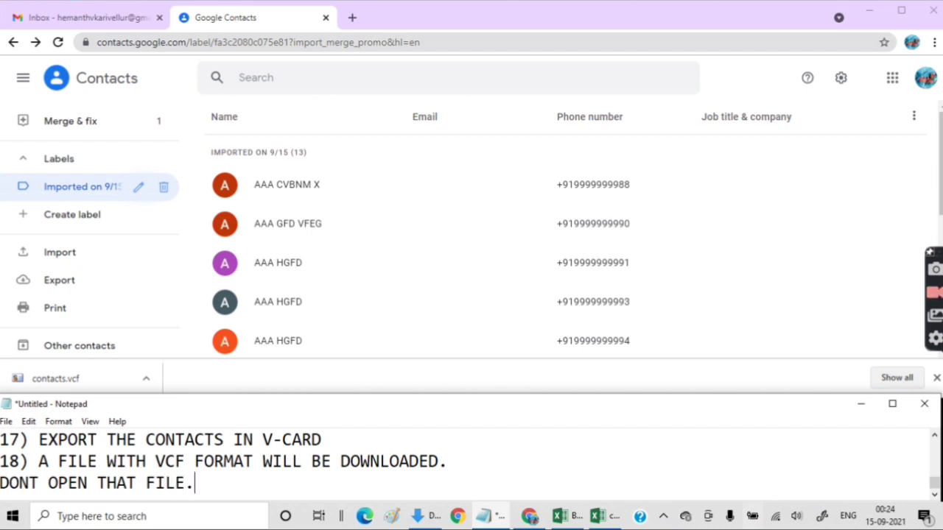
# Step: Continue the note after "DONT OPEN THAT FILE." with "PLEASE COPY THAT FILE IN TO YOUR PHONE,"
pyautogui.write('PLE')
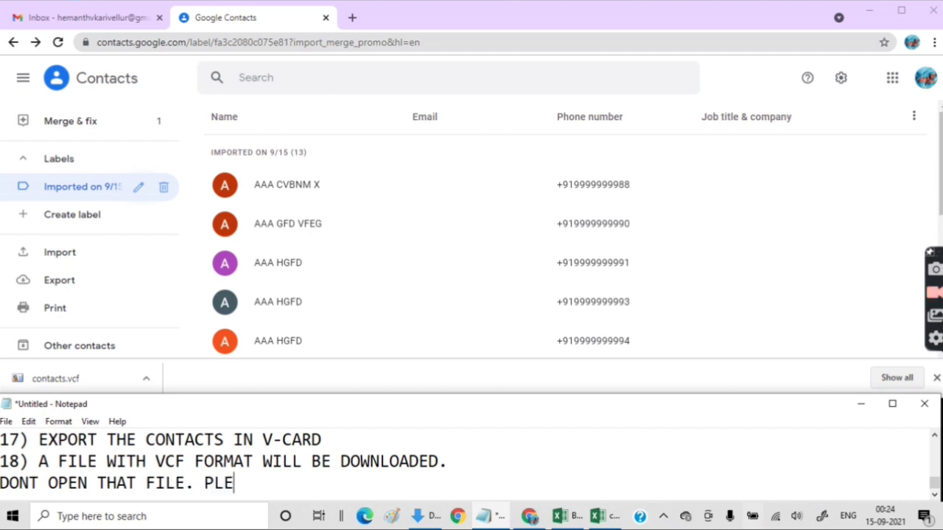
pyautogui.write('ASE CO')
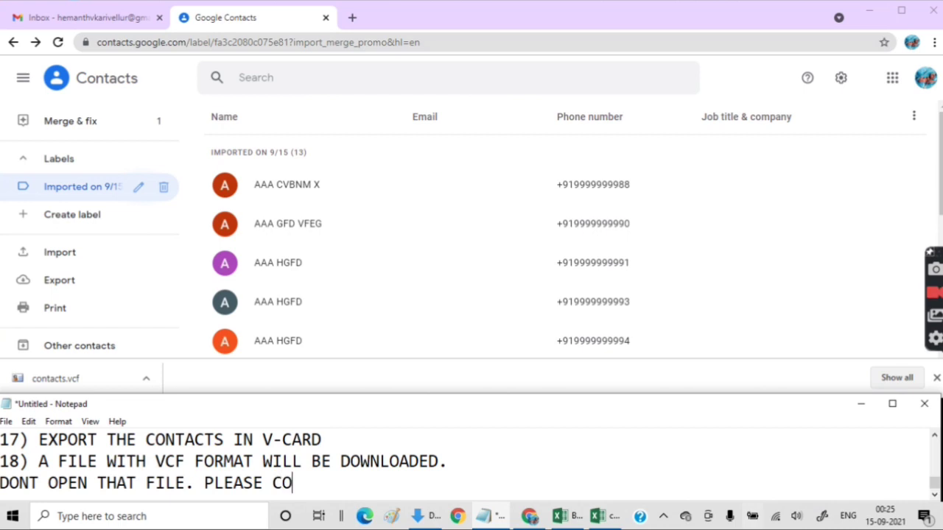
pyautogui.write('PY TH')
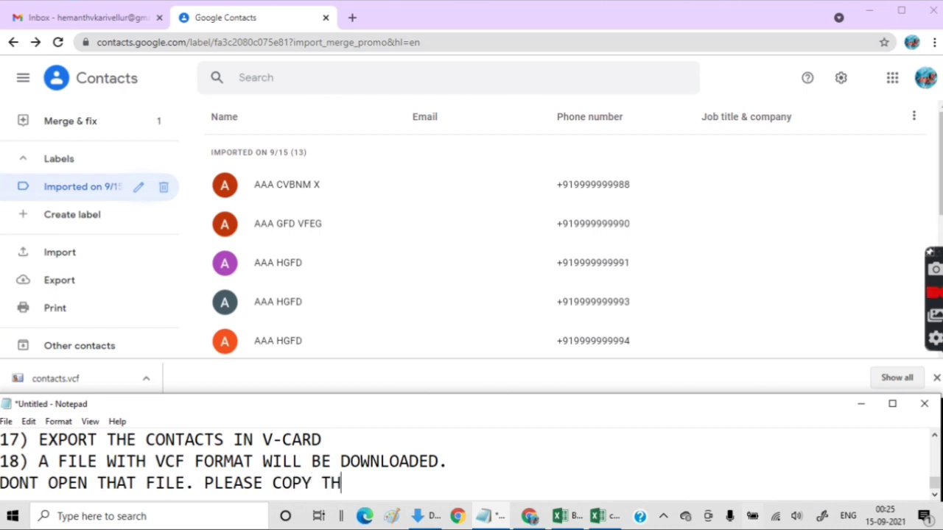
pyautogui.write('AT F')
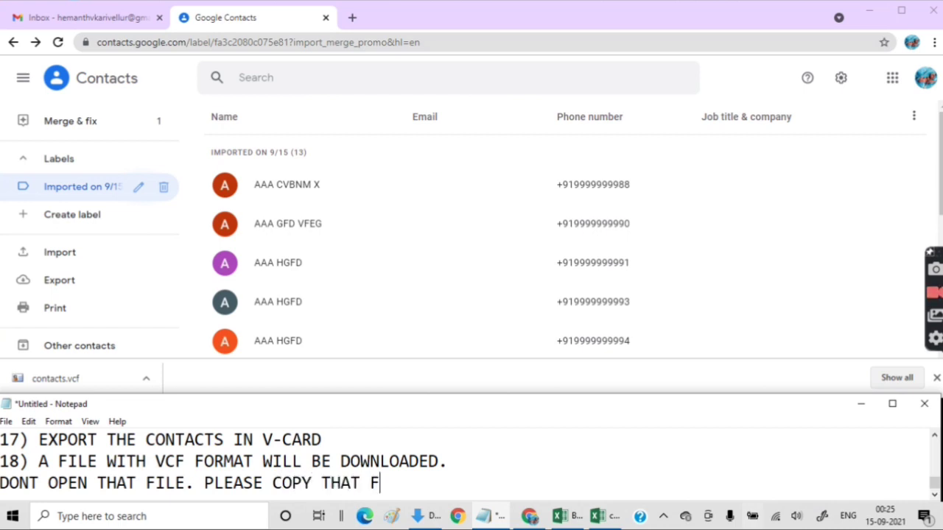
pyautogui.write('ILE IN T')
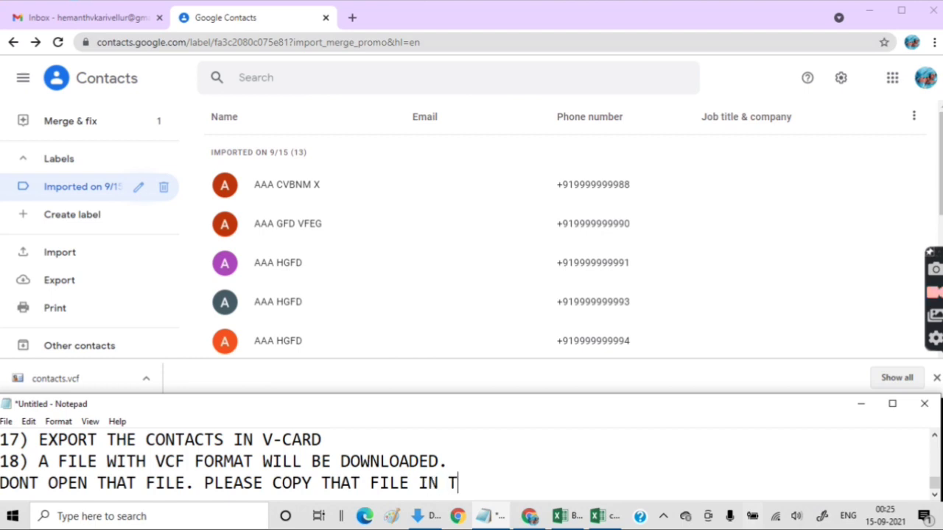
pyautogui.write('O YO')
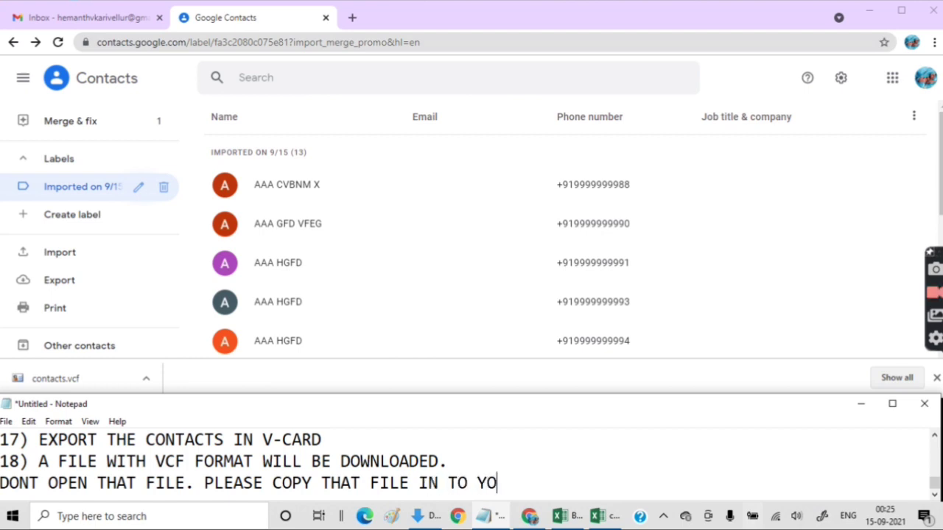
pyautogui.write('UR PH')
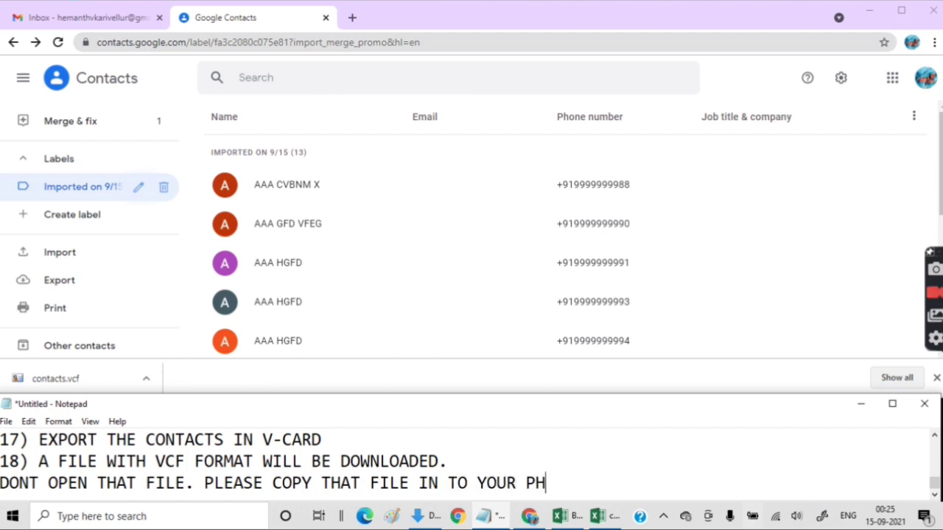
pyautogui.write('ONE,')
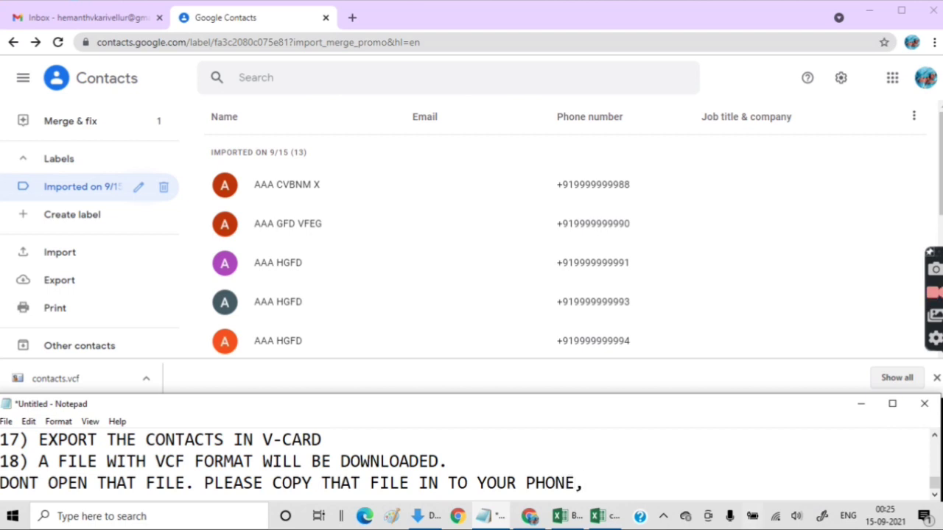
# Step: Finish the note about copying the file with "THEN OPEN THE FILE IN YOUR PHONE." and begin a new line
pyautogui.write(' THEN ')
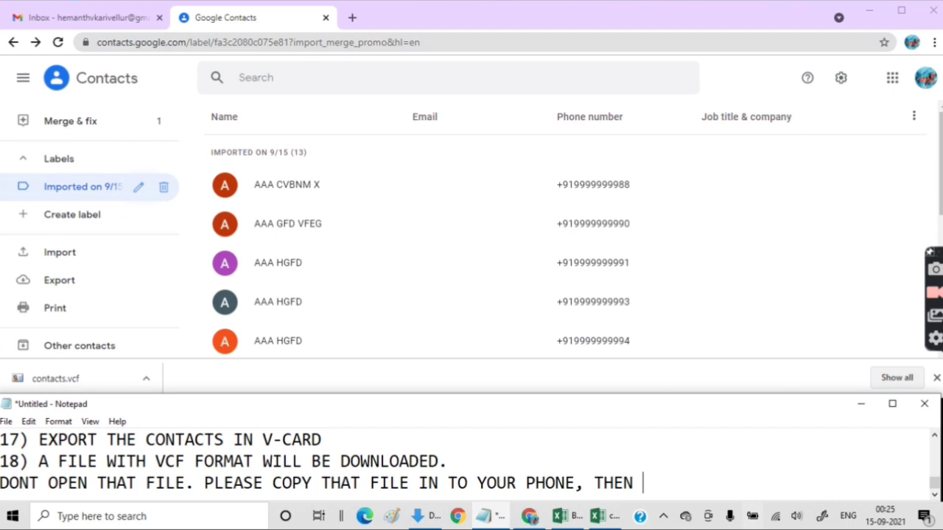
pyautogui.write('OPEN ')
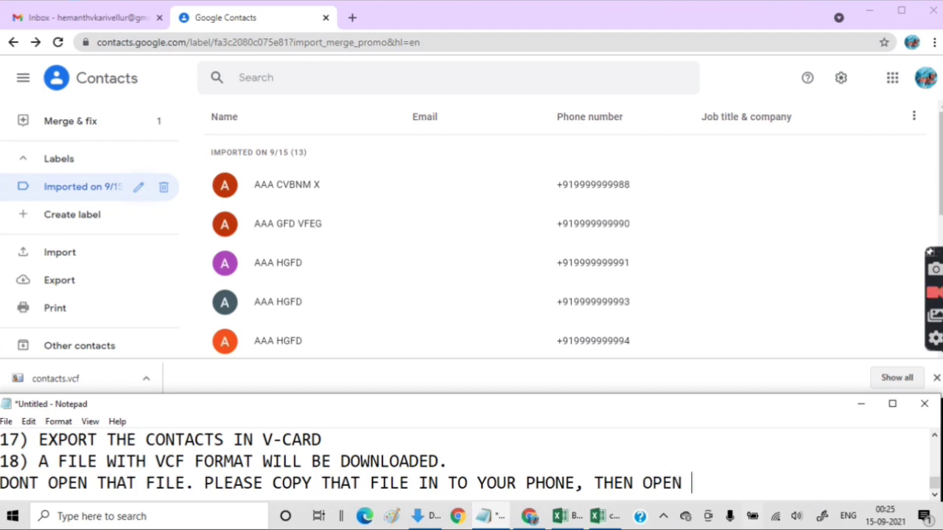
pyautogui.write('TH')
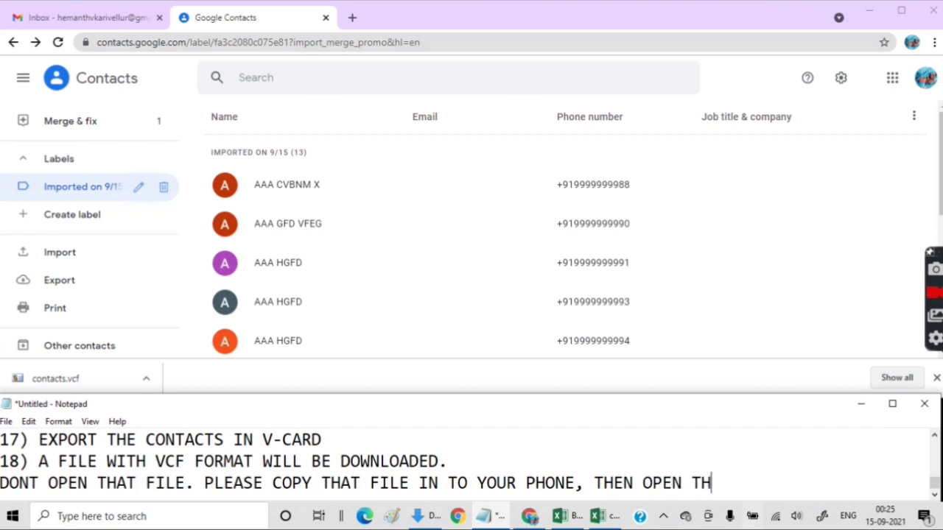
pyautogui.write('E ')
pyautogui.write('FILE I')
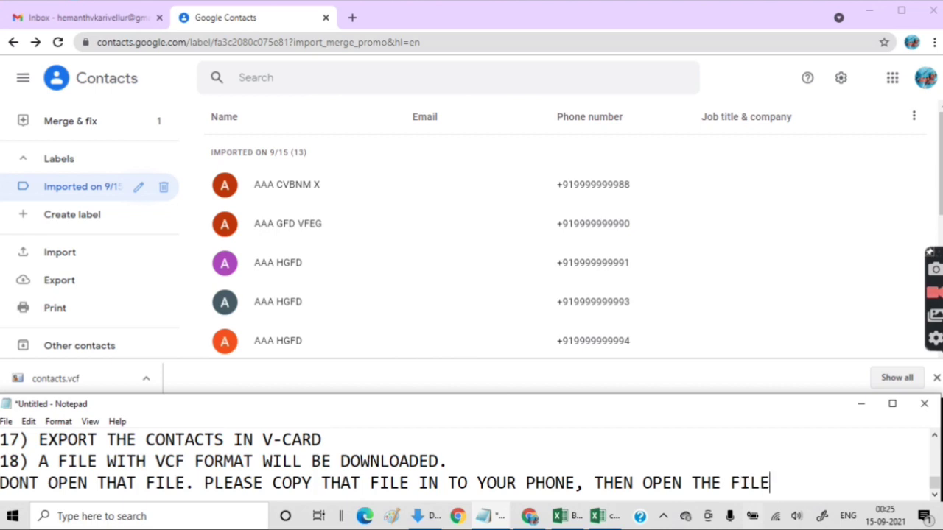
pyautogui.write('N YO')
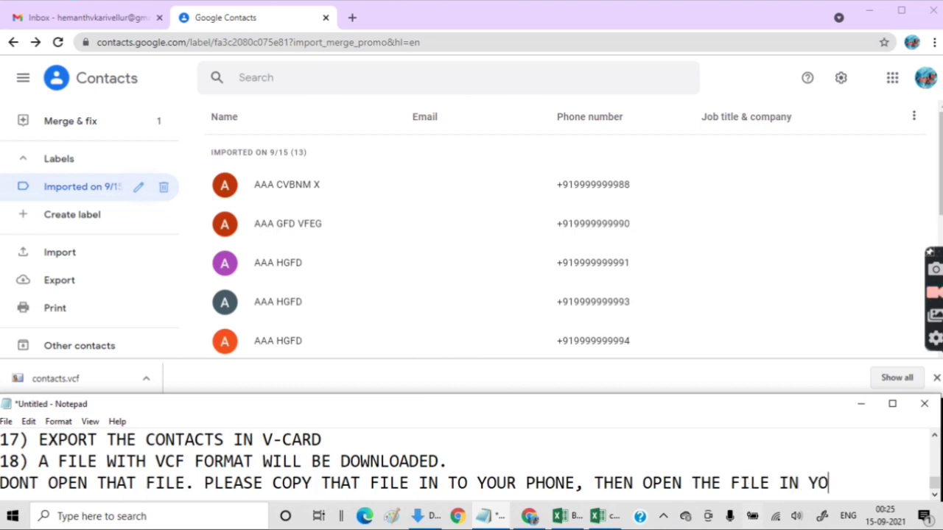
pyautogui.write('UR PHON')
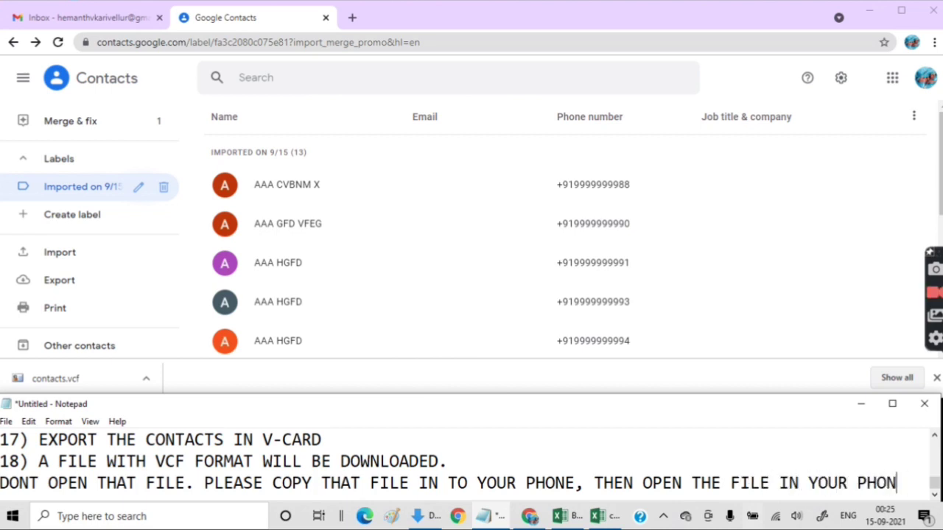
pyautogui.write('E.')
pyautogui.press('Return')
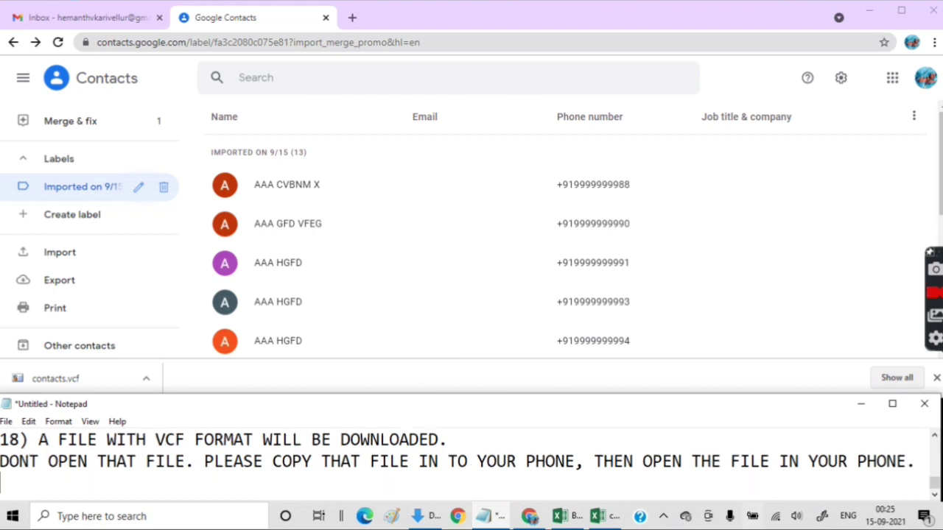
# Step: Add the line "ALL CONTACTS WILL BE SAVED TO YOUR PHONE." below the file-copying note in Notepad and begin a new line
pyautogui.write('ALL')
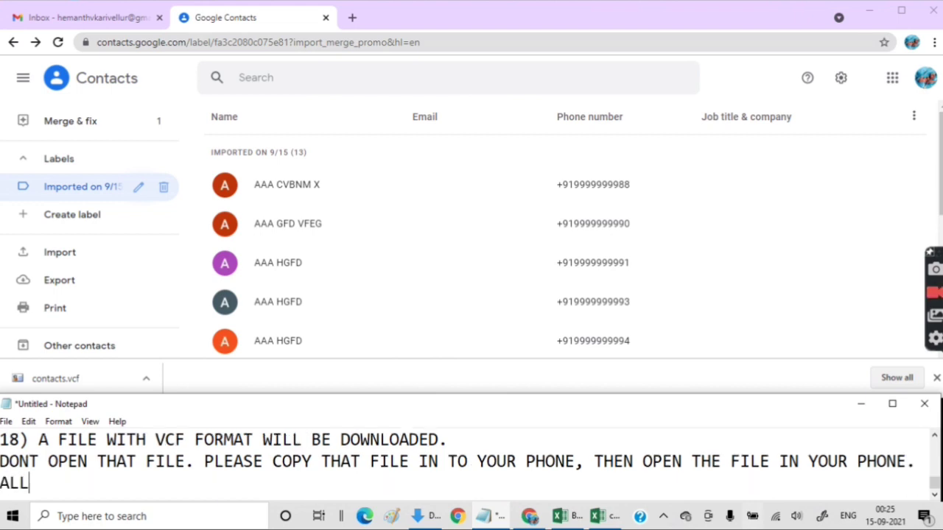
pyautogui.write(' CONTA')
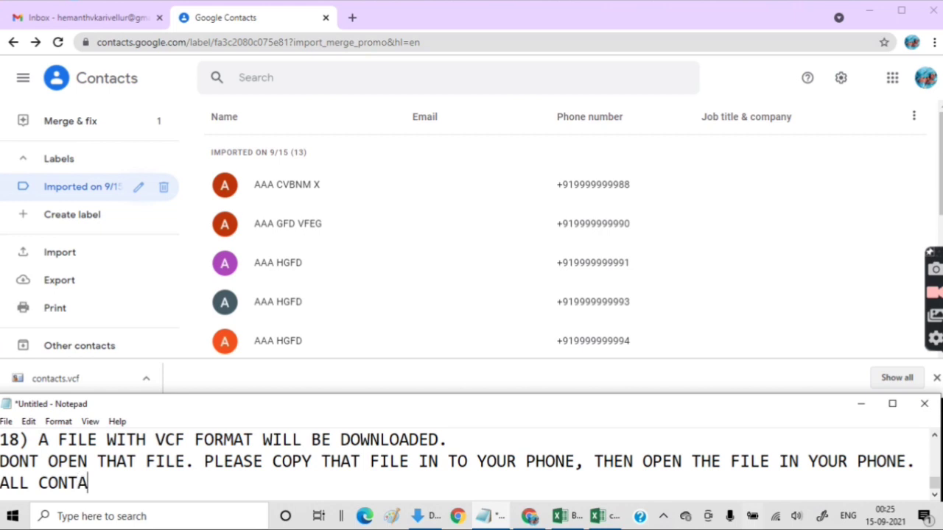
pyautogui.write('CTS')
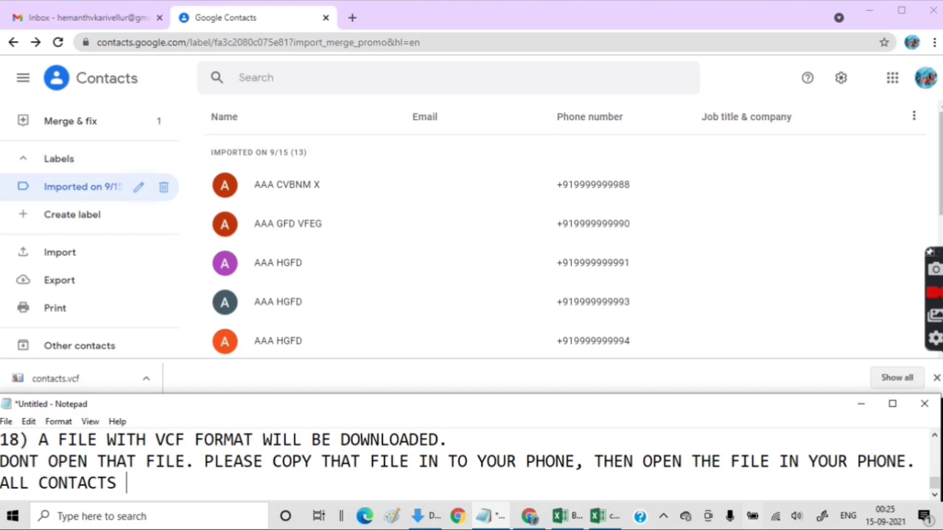
pyautogui.write(' WILL BE ')
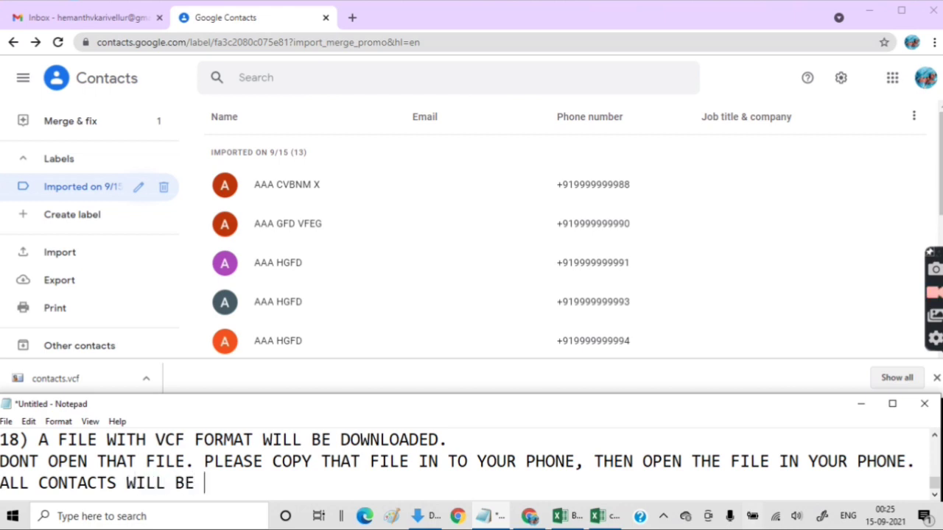
pyautogui.write('SAVE')
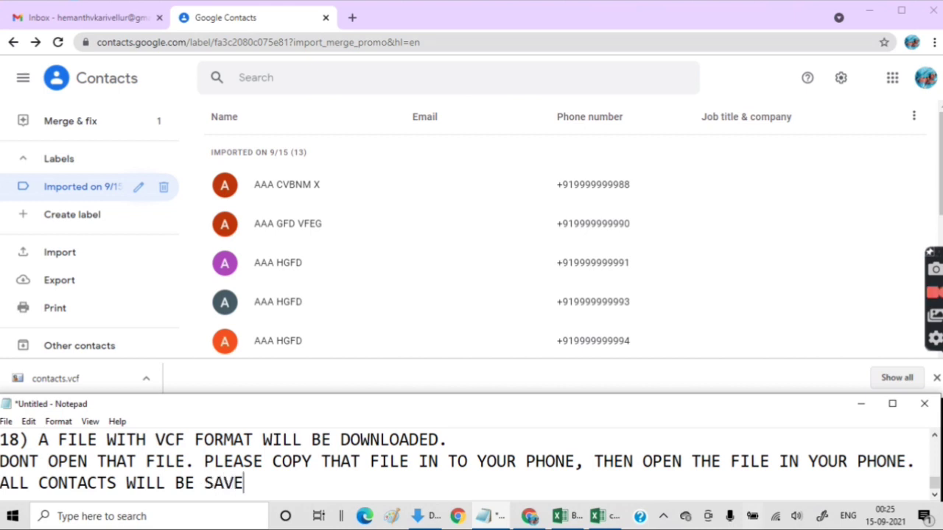
pyautogui.write('D TO ')
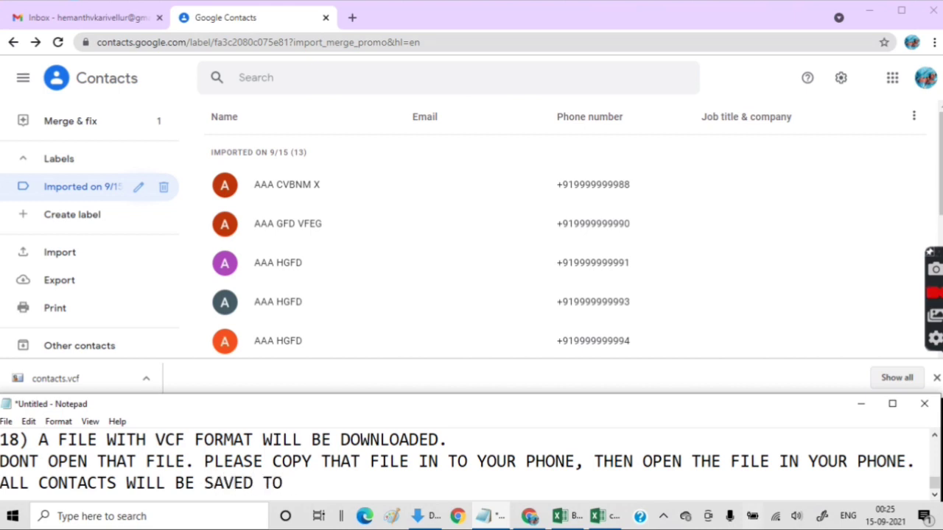
pyautogui.write('YOUR P')
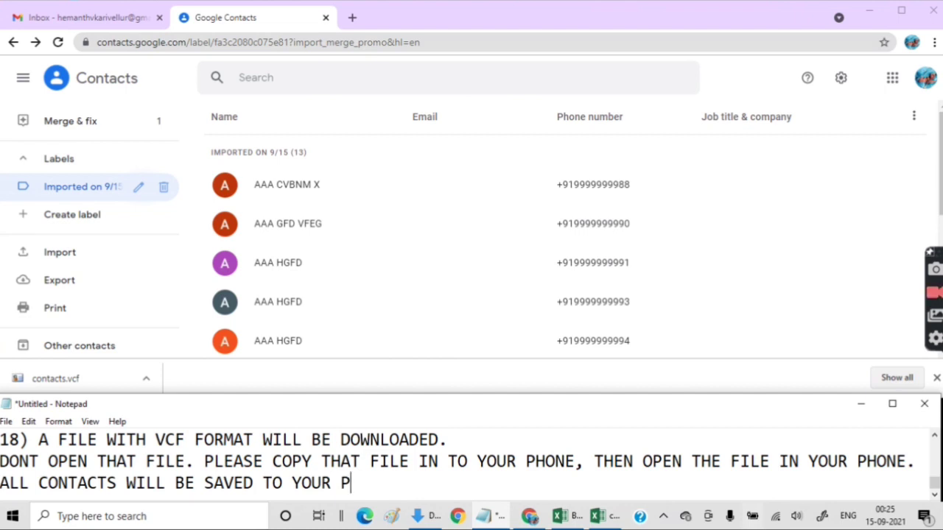
pyautogui.write('HONE')
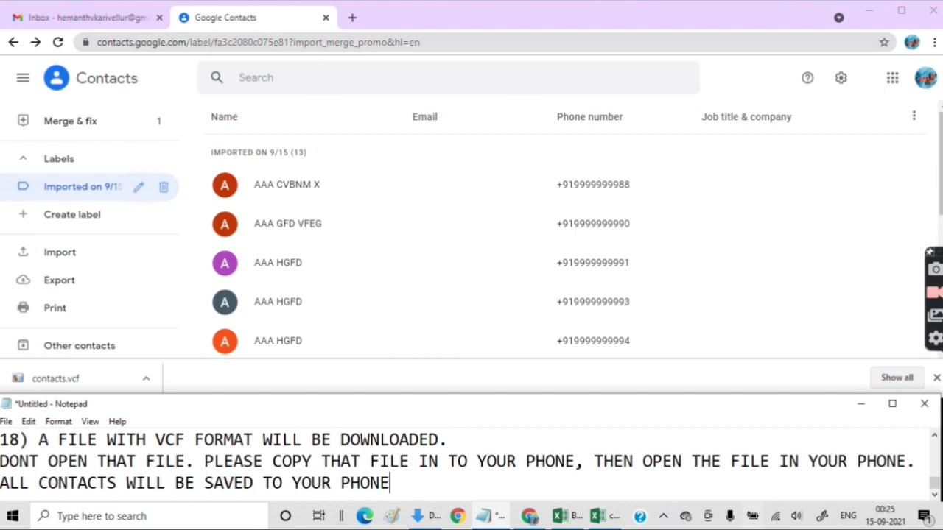
pyautogui.write('.')
pyautogui.press('Return')
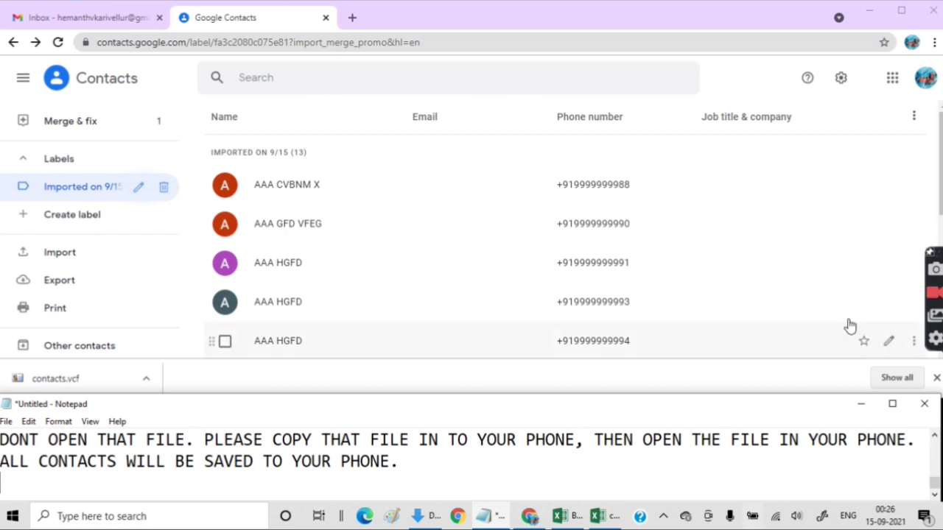
pyautogui.click(935, 292)
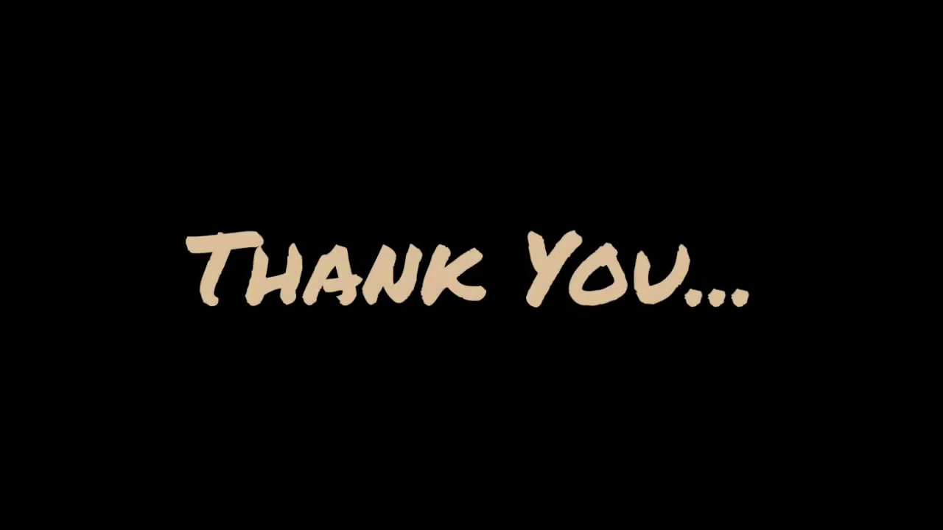